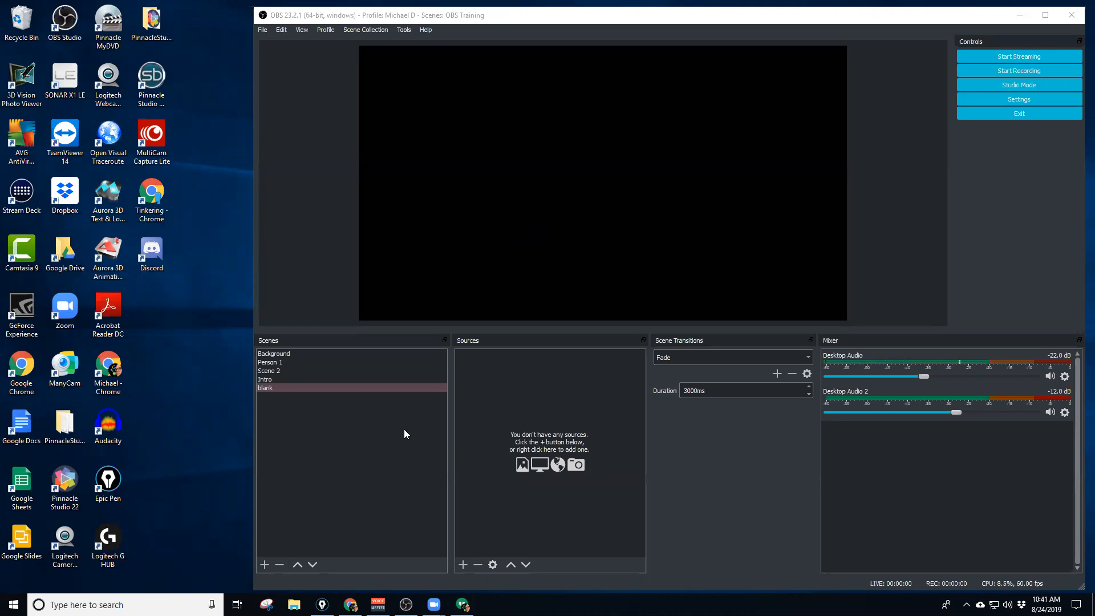
# Preview the existing Intro scene and Scene 2.
pyautogui.click(304, 380)
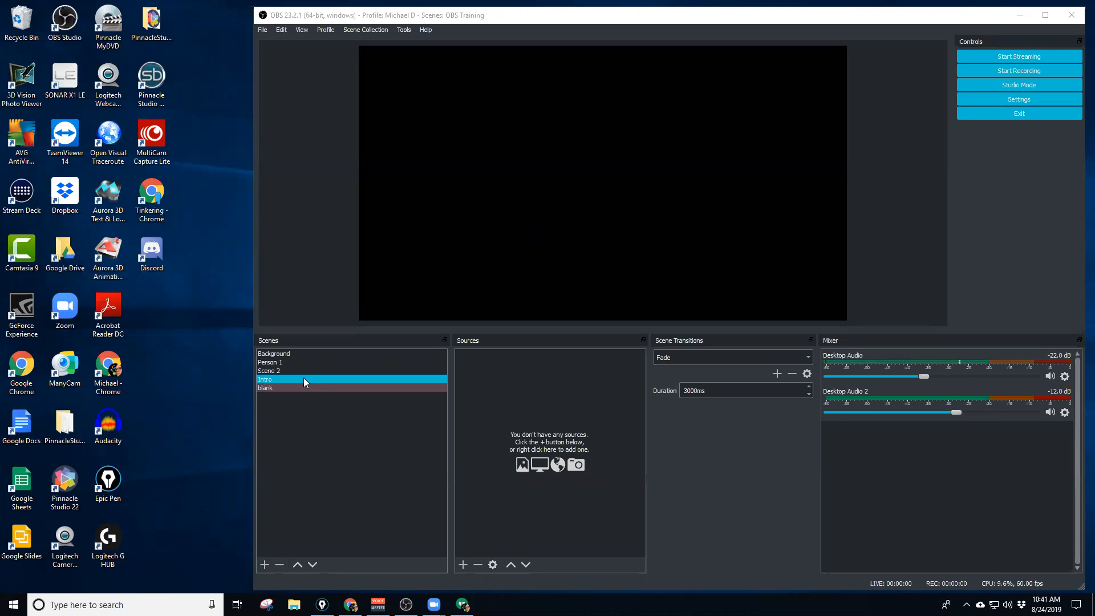
pyautogui.click(303, 379)
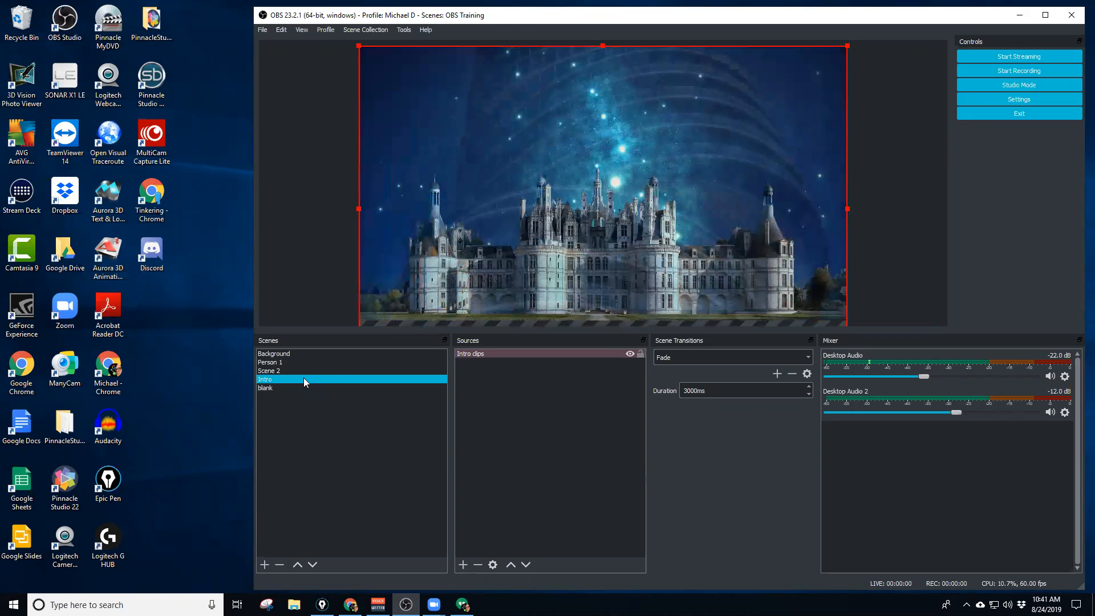
pyautogui.click(311, 371)
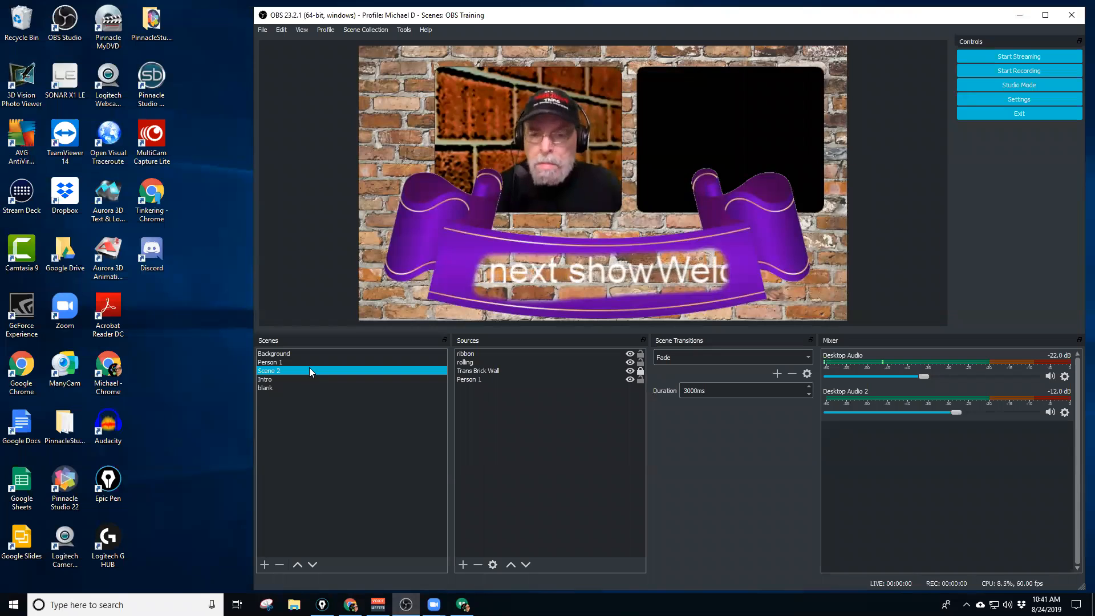
# Inspect Scene 2's ribbon and rolling sources, hiding the rolling text and showing it again.
pyautogui.click(573, 368)
pyautogui.click(580, 354)
pyautogui.click(722, 211)
pyautogui.moveTo(722, 212)
pyautogui.mouseDown()
pyautogui.moveTo(653, 166)
pyautogui.moveTo(755, 226)
pyautogui.moveTo(698, 219)
pyautogui.moveTo(735, 229)
pyautogui.mouseUp()
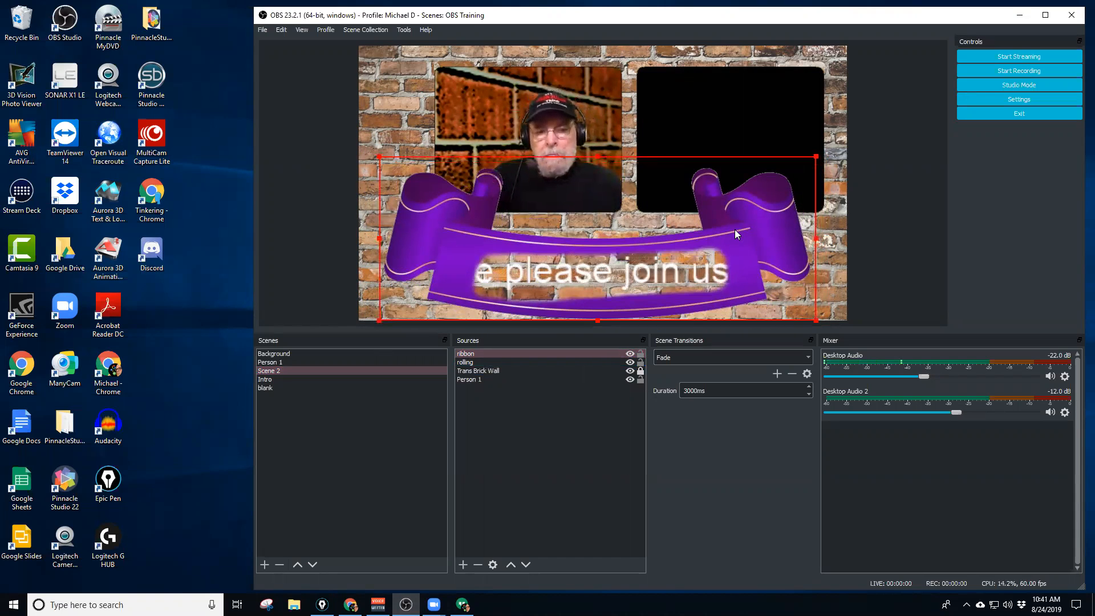
pyautogui.click(619, 362)
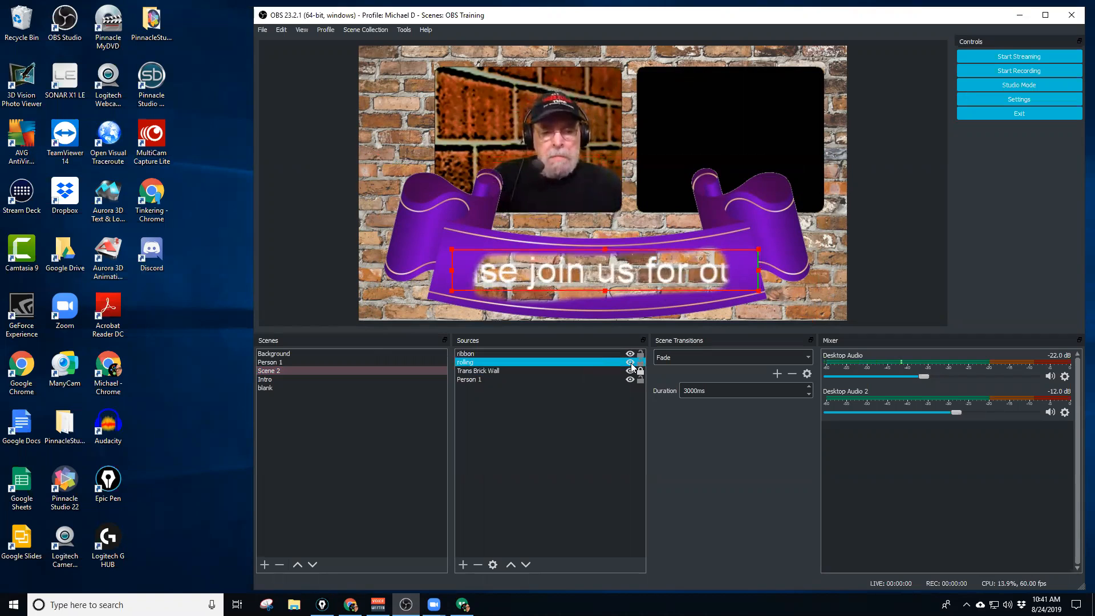
pyautogui.click(631, 362)
pyautogui.click(631, 363)
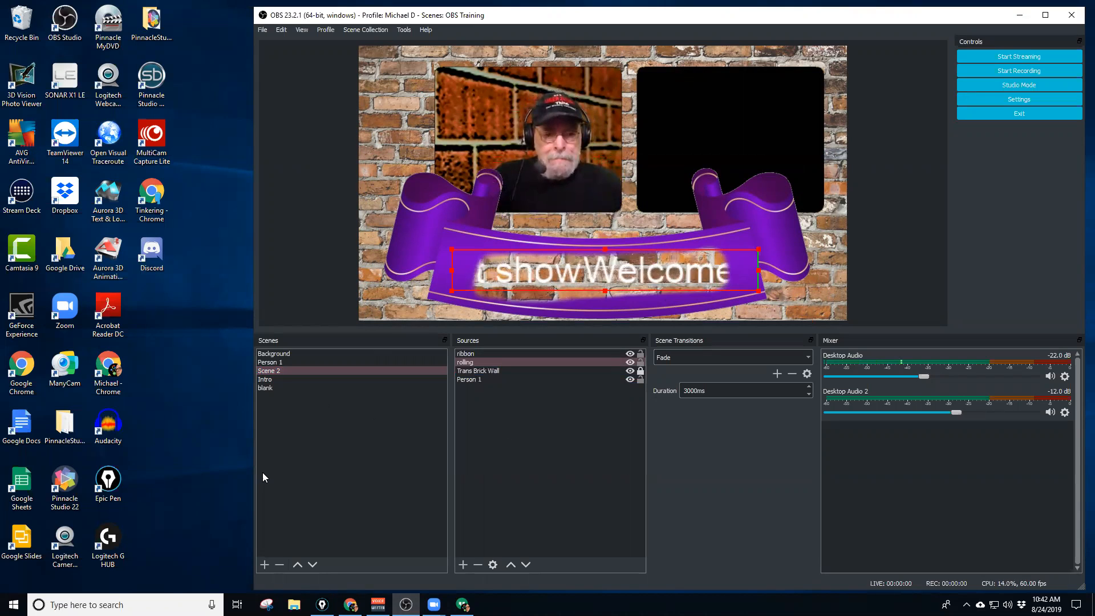
# Create a new scene named Intro Images.
pyautogui.click(263, 565)
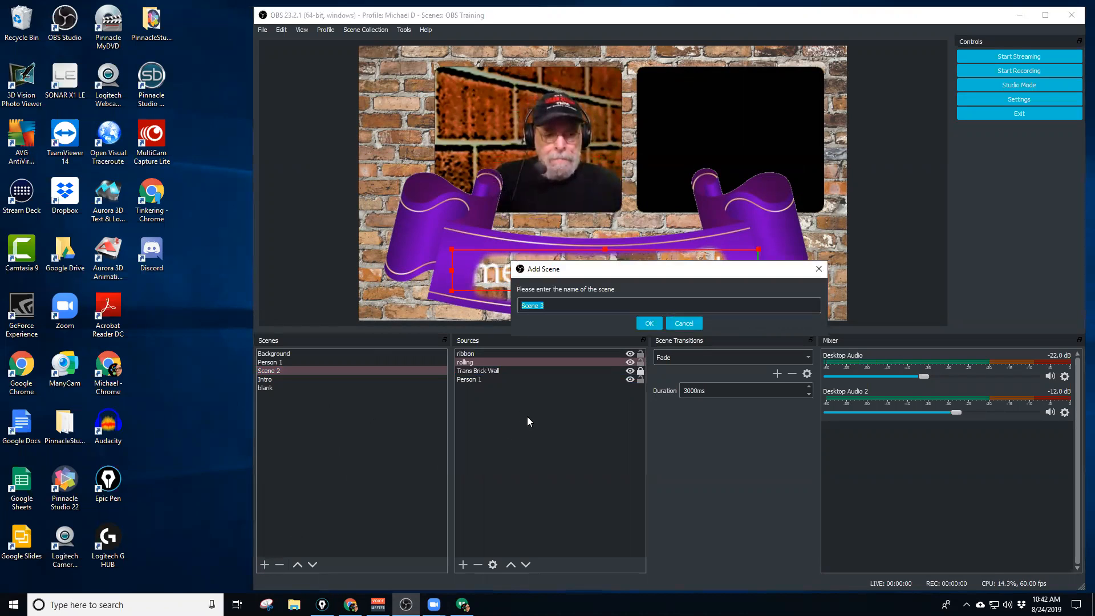
pyautogui.write('In')
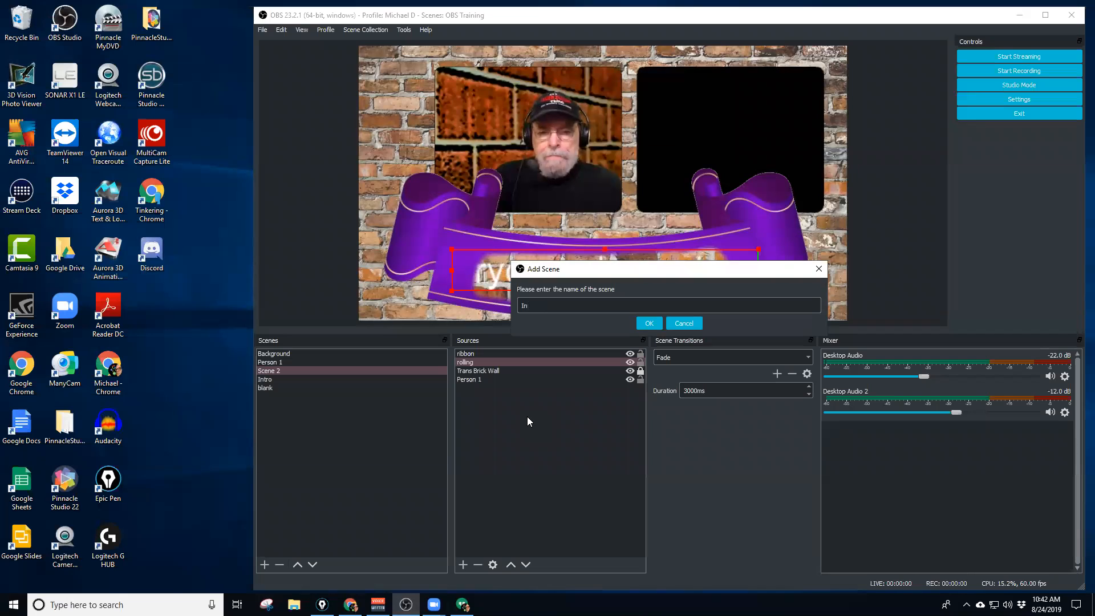
pyautogui.write('tro')
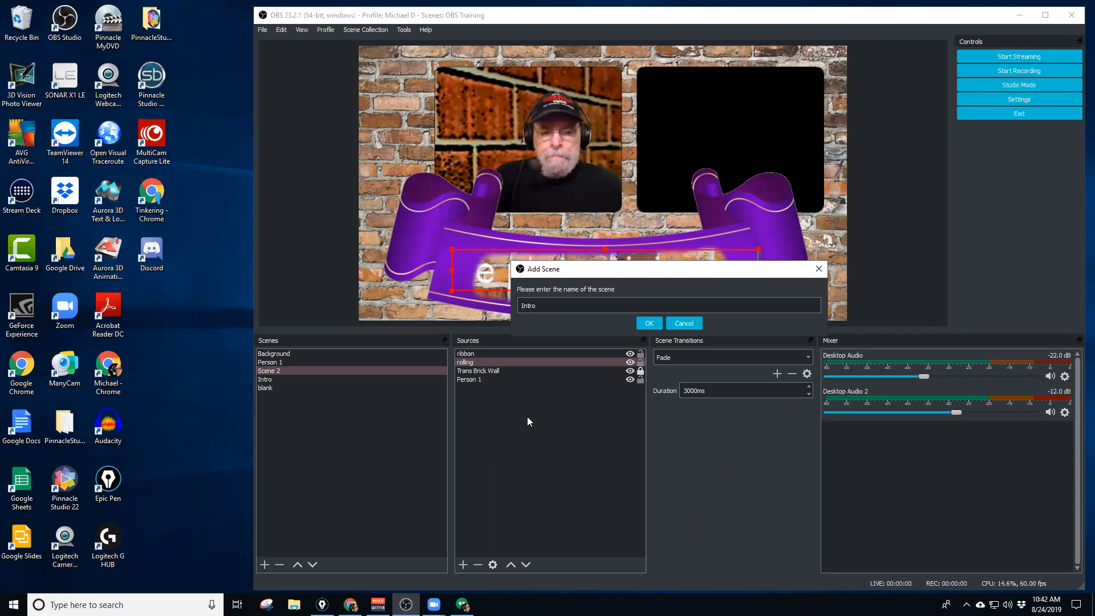
pyautogui.write(' Image')
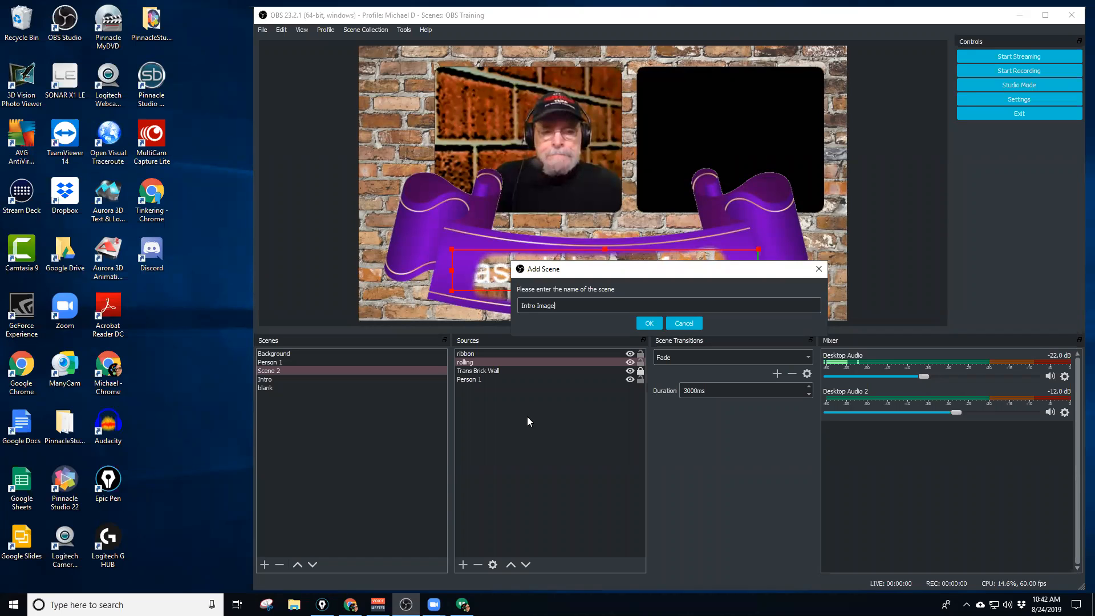
pyautogui.press('Return')
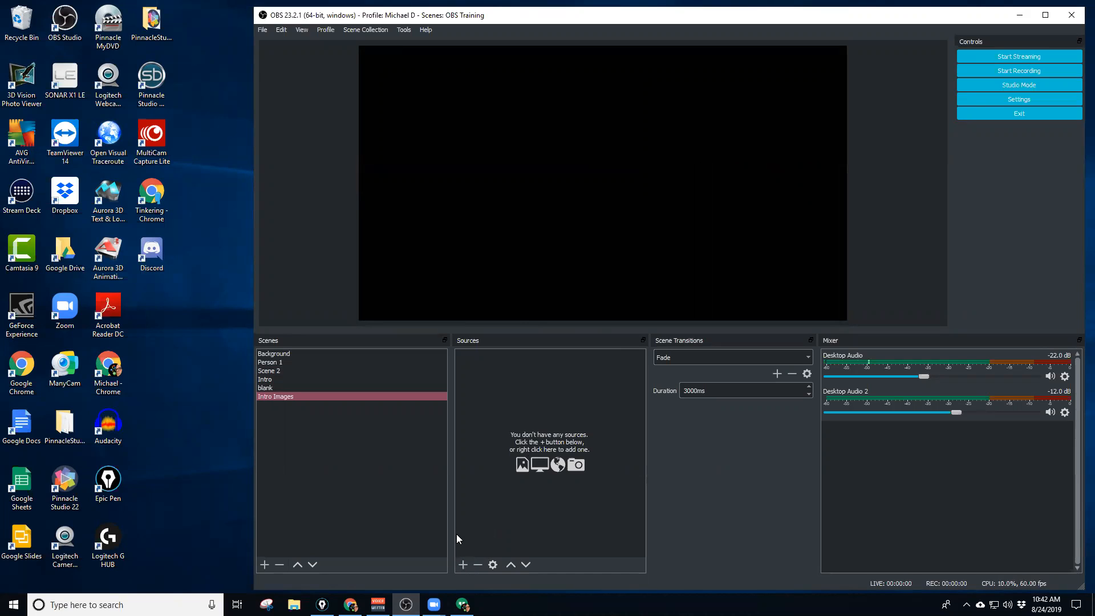
# Add a new Image Slide Show source named Intro 2 to the Intro Images scene.
pyautogui.moveTo(472, 490); pyautogui.dragTo(464, 539)
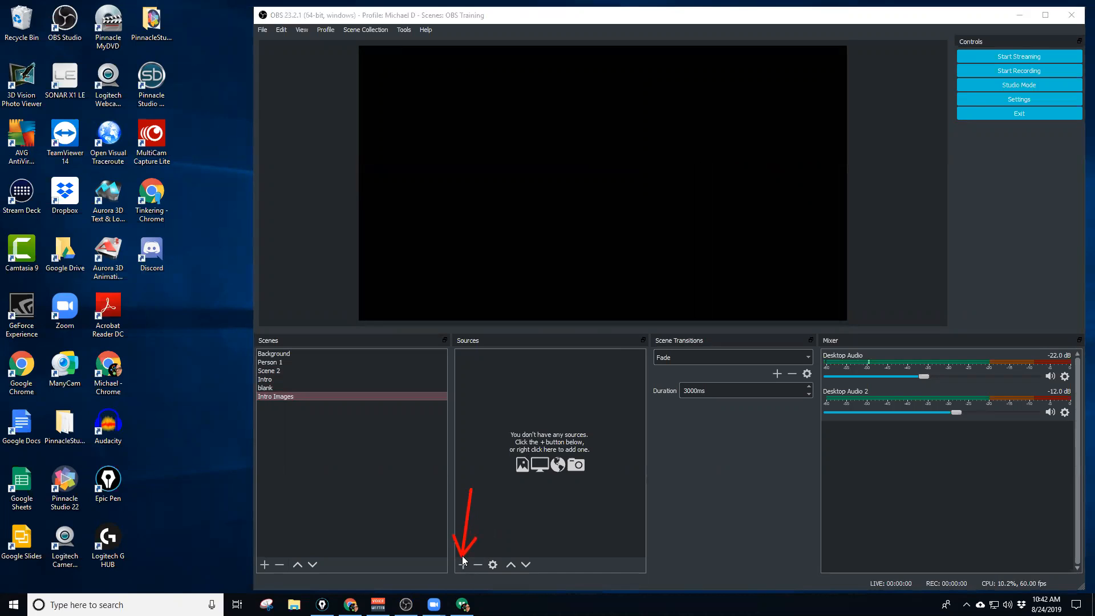
pyautogui.hotkey('ctrl', 'shift', '7')
pyautogui.rightClick(500, 440)
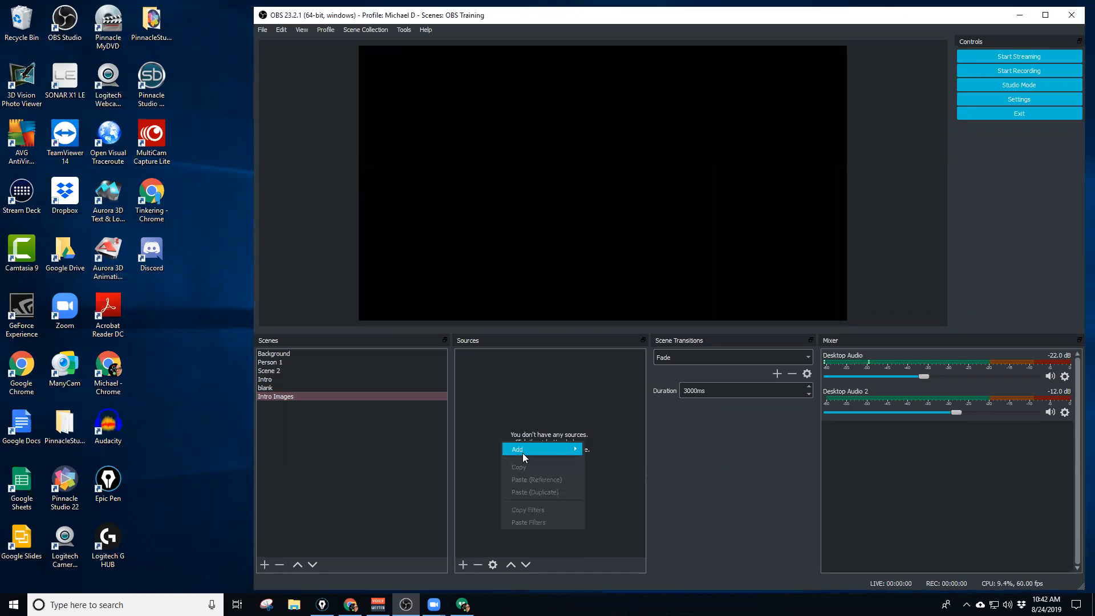
pyautogui.moveTo(525, 452)
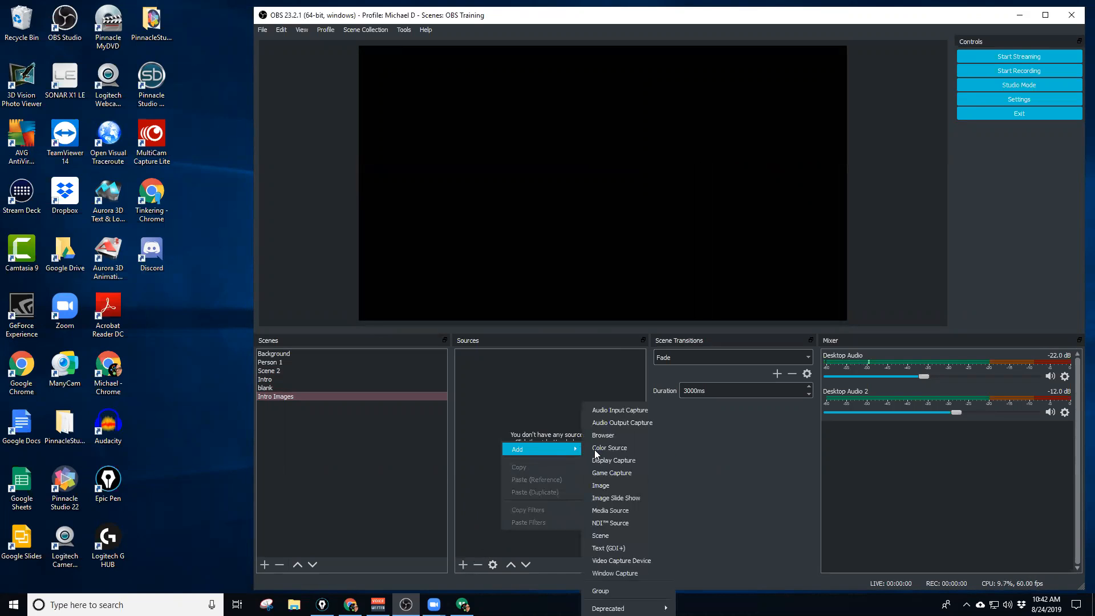
pyautogui.click(615, 497)
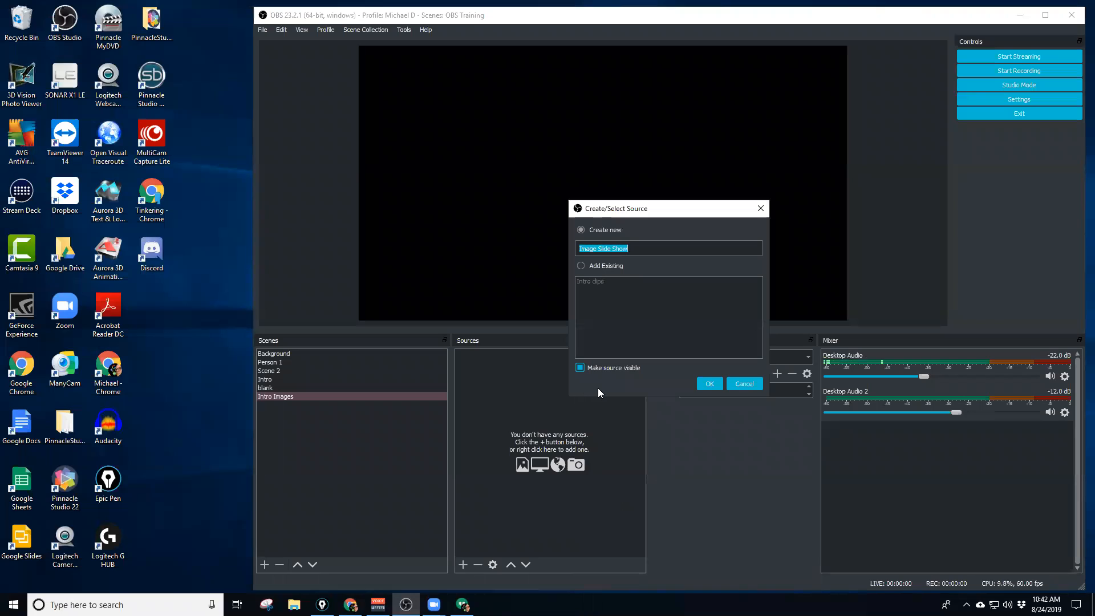
pyautogui.write('Intro 2')
pyautogui.click(710, 383)
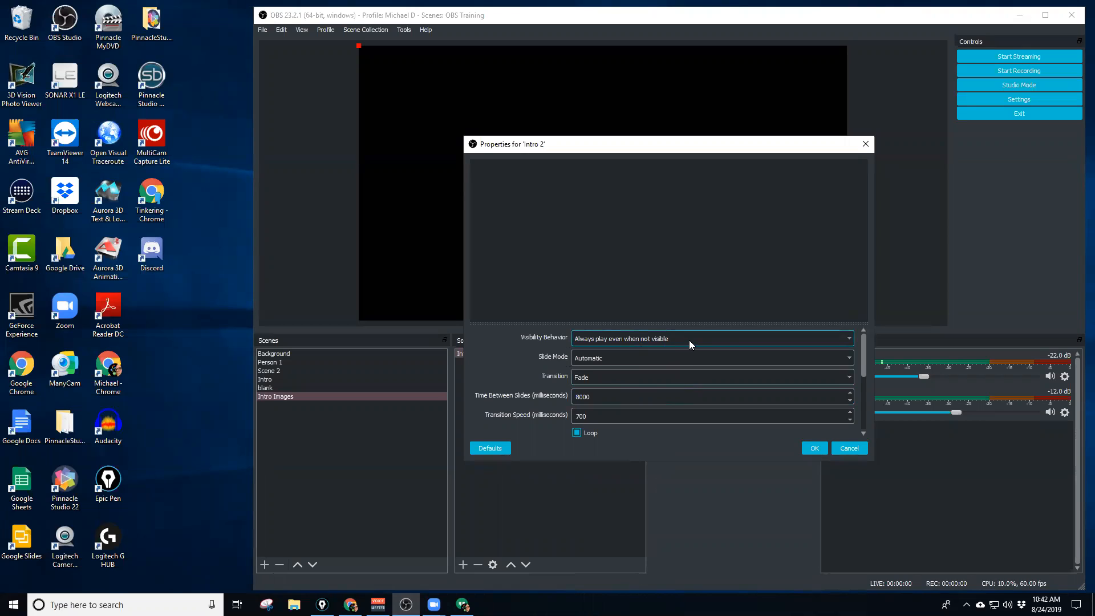
# Examine the visibility behavior, slide mode and transition choices of the Intro 2 slideshow.
pyautogui.click(723, 342)
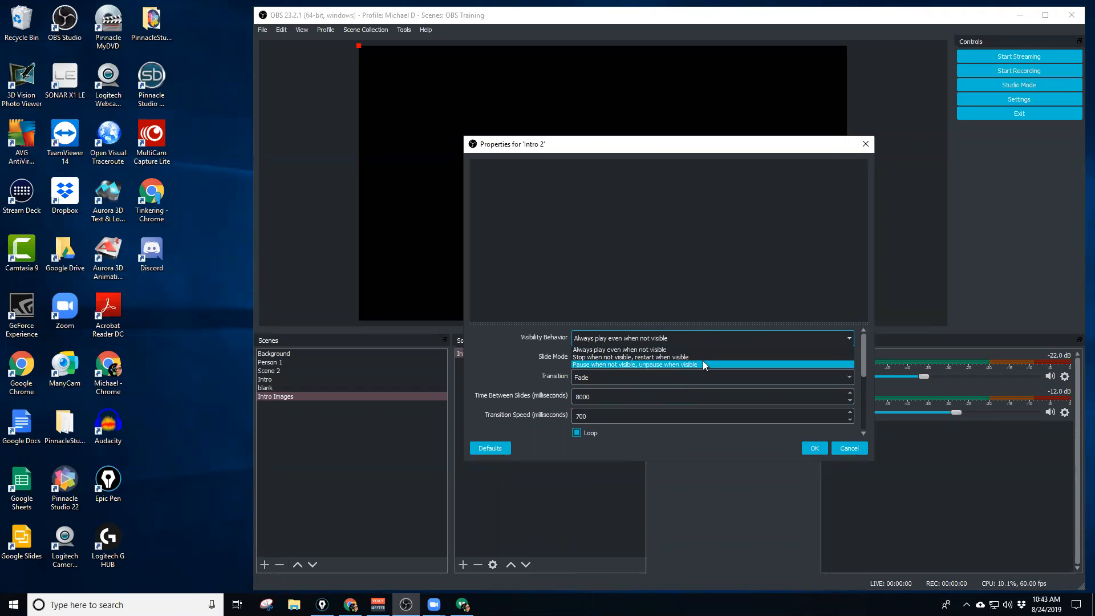
pyautogui.click(717, 335)
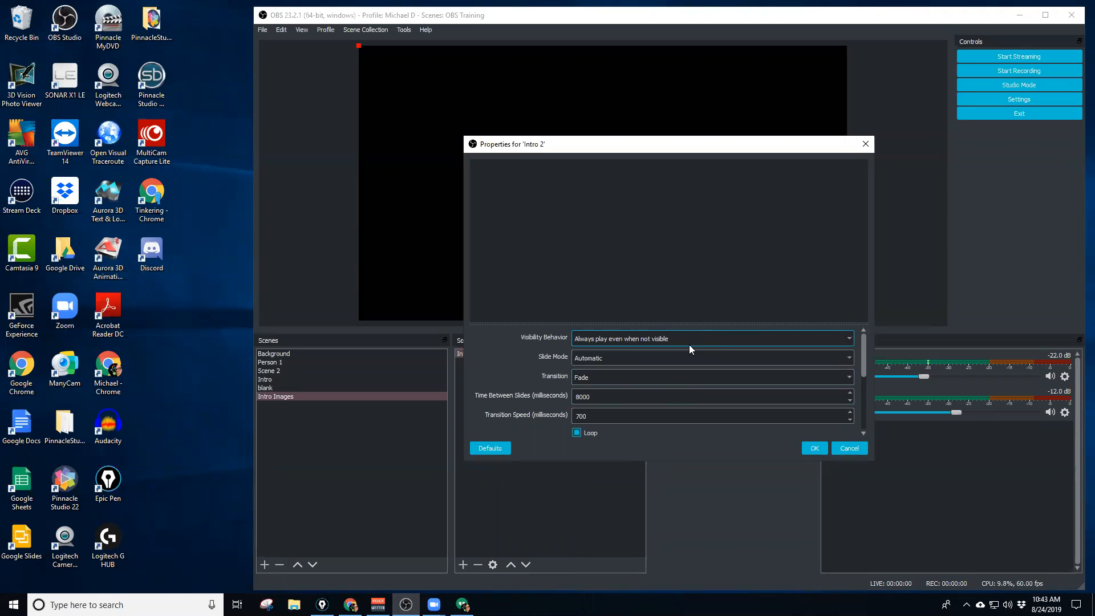
pyautogui.click(633, 361)
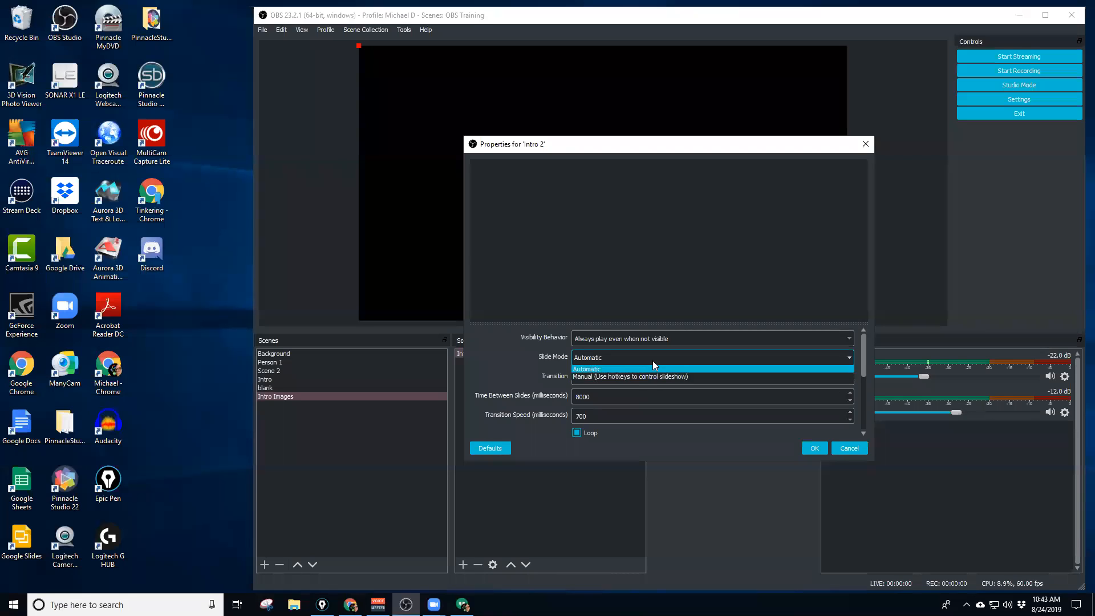
pyautogui.click(653, 360)
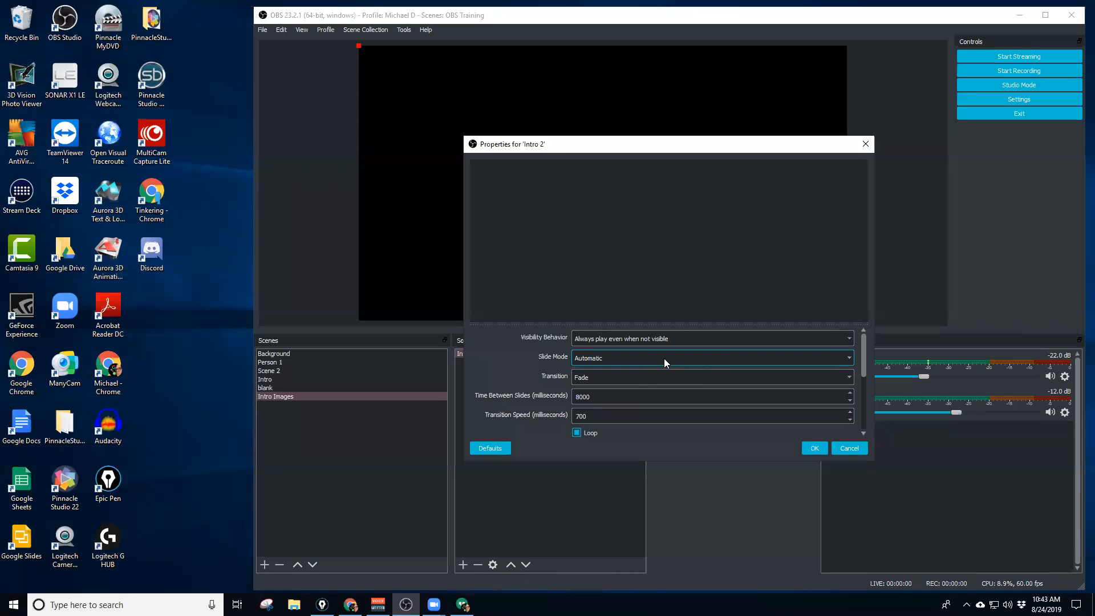
pyautogui.click(629, 382)
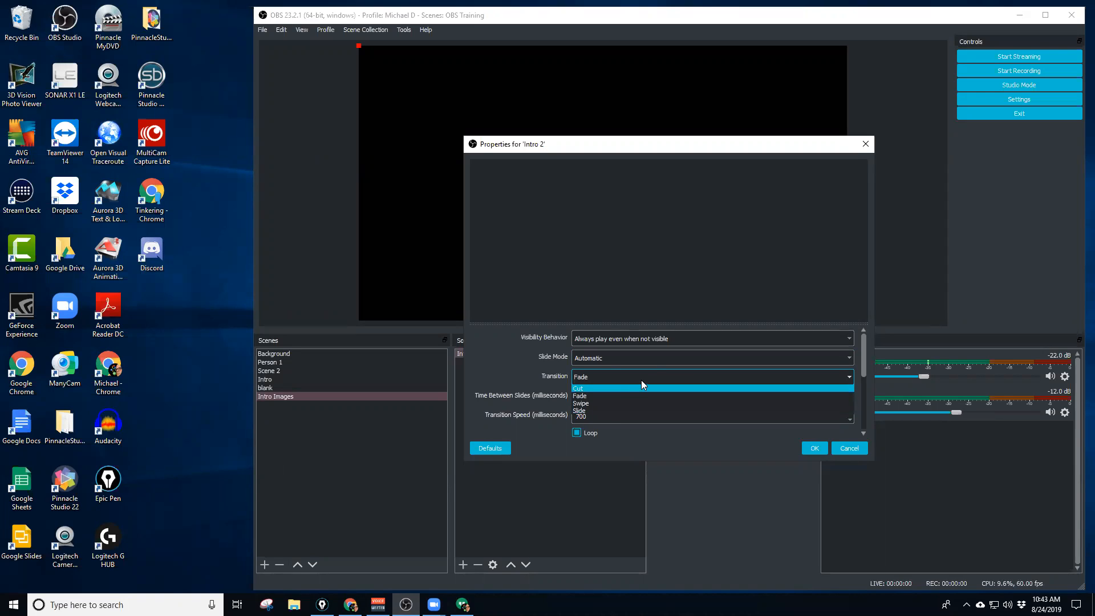
pyautogui.click(627, 395)
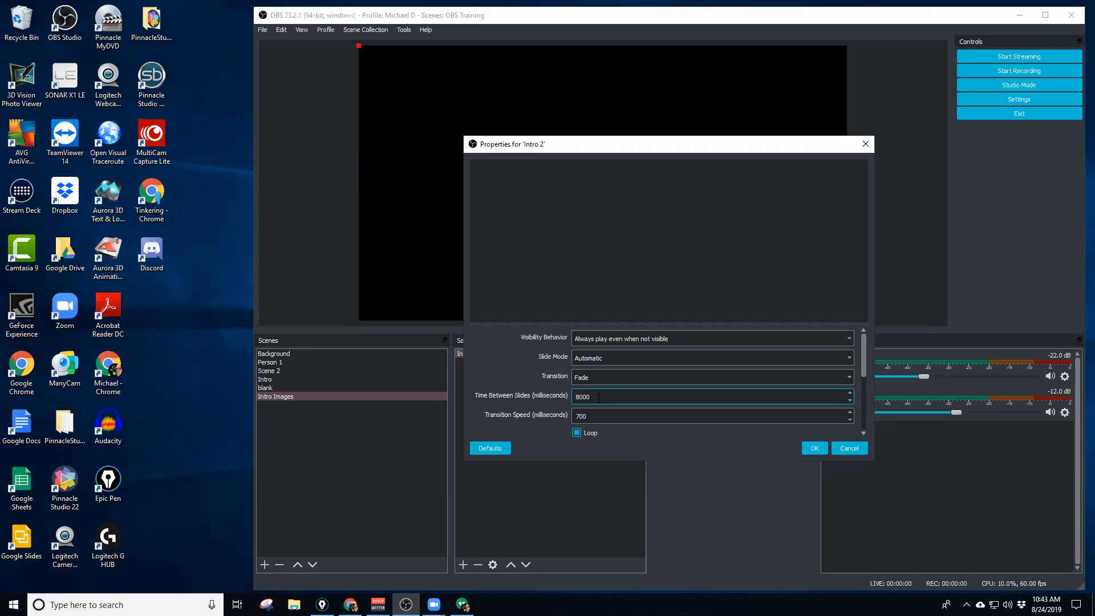
# Set the slideshow's time between slides to 7000 milliseconds and its transition speed to 3000 milliseconds.
pyautogui.scroll(-2, 588, 397)
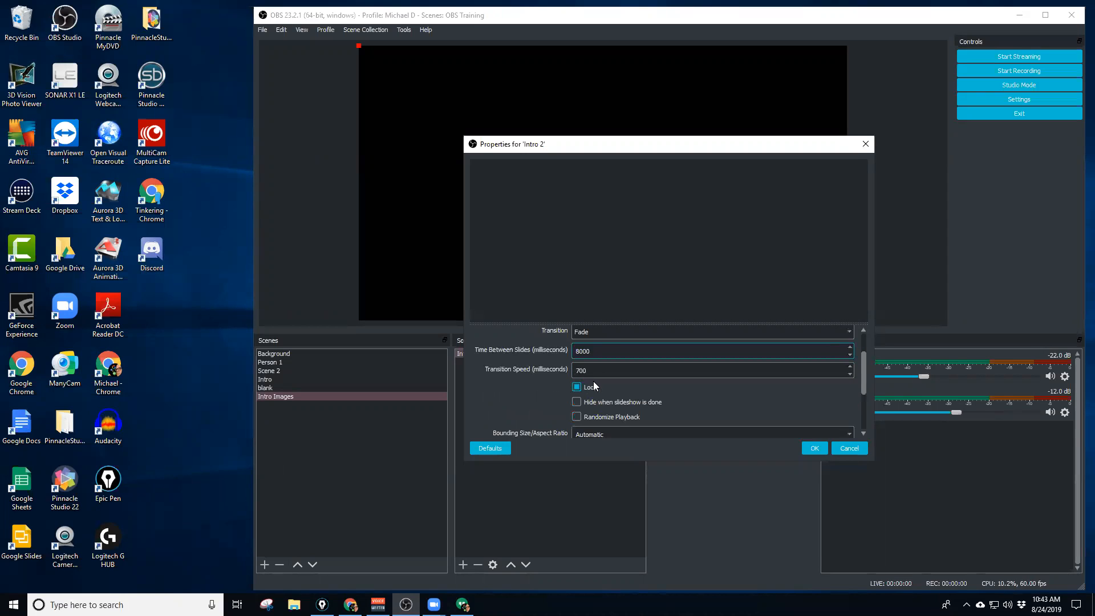
pyautogui.write('4')
pyautogui.moveTo(580, 371); pyautogui.dragTo(575, 372)
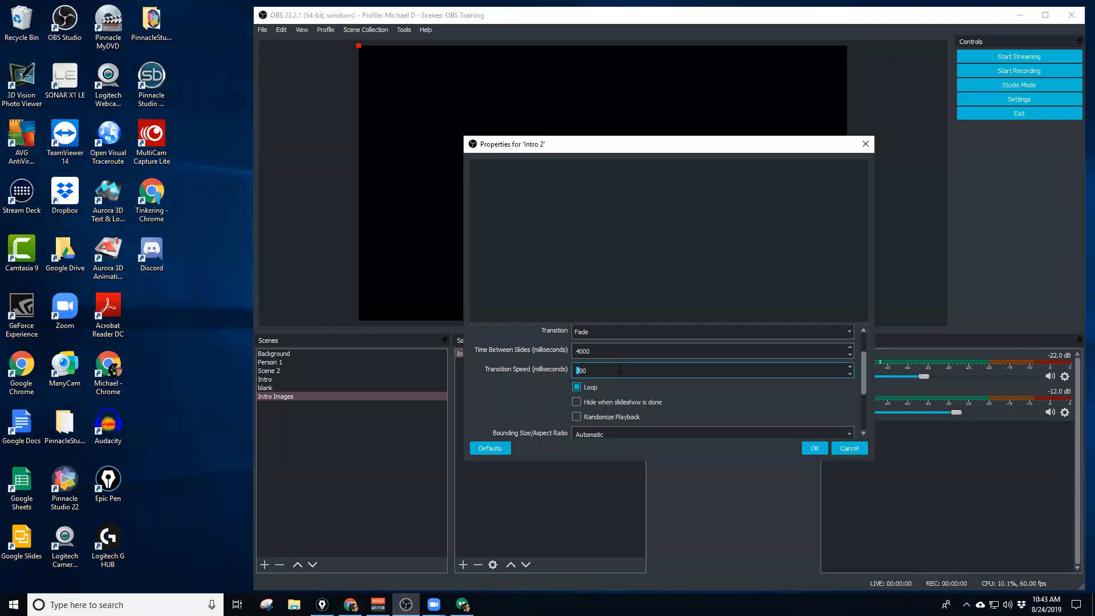
pyautogui.write('30')
pyautogui.write('7')
# Turn the slideshow's Loop option off and back on.
pyautogui.scroll(-2, 649, 359)
pyautogui.scroll(2, 647, 358)
pyautogui.click(576, 388)
pyautogui.click(576, 388)
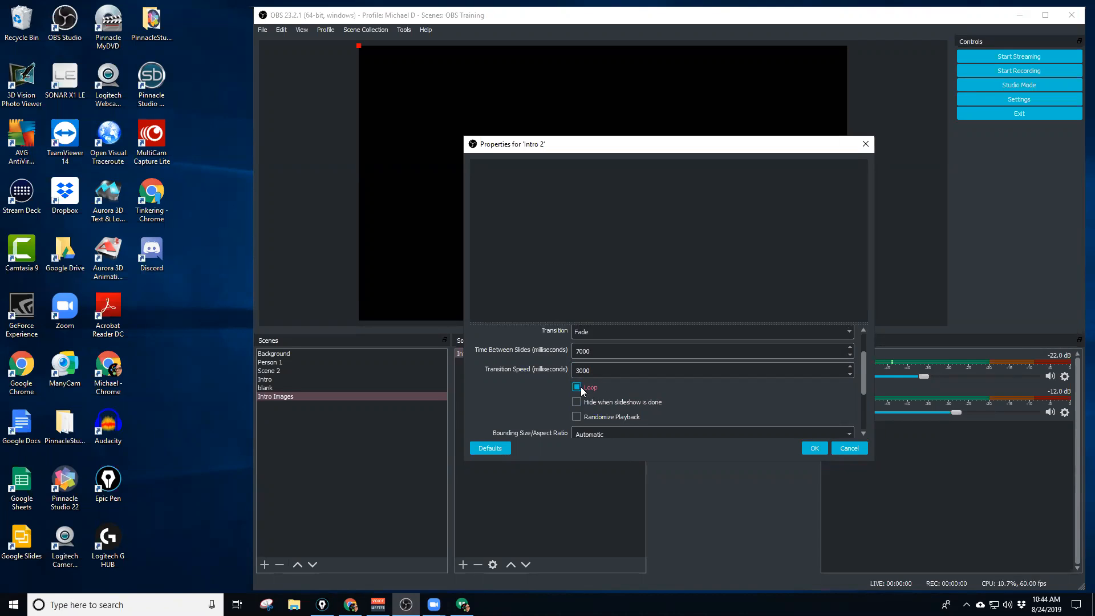
# Add the images architecture-2175925_1920, architecture-4132660_1920, Arizona and Australia from the Google Drive folder to the slideshow's image files.
pyautogui.scroll(-1, 650, 388)
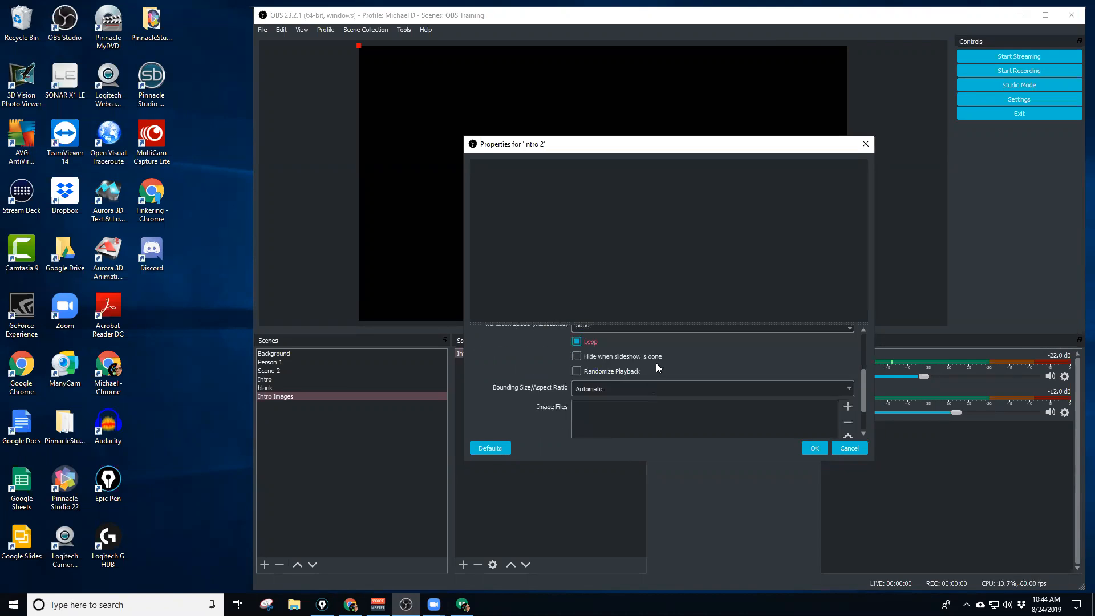
pyautogui.scroll(-1, 656, 365)
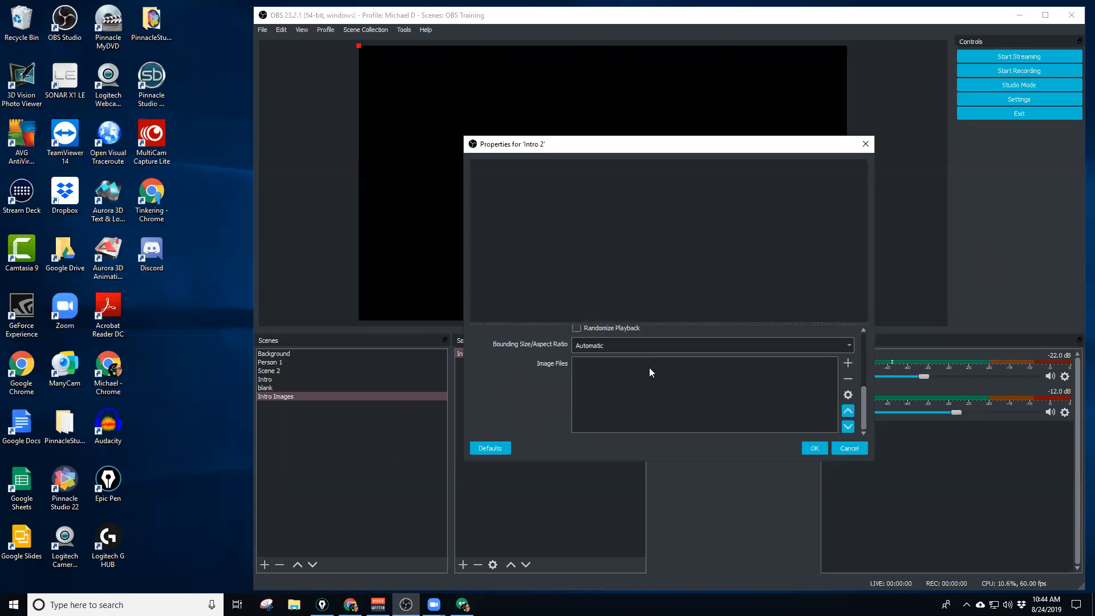
pyautogui.click(848, 365)
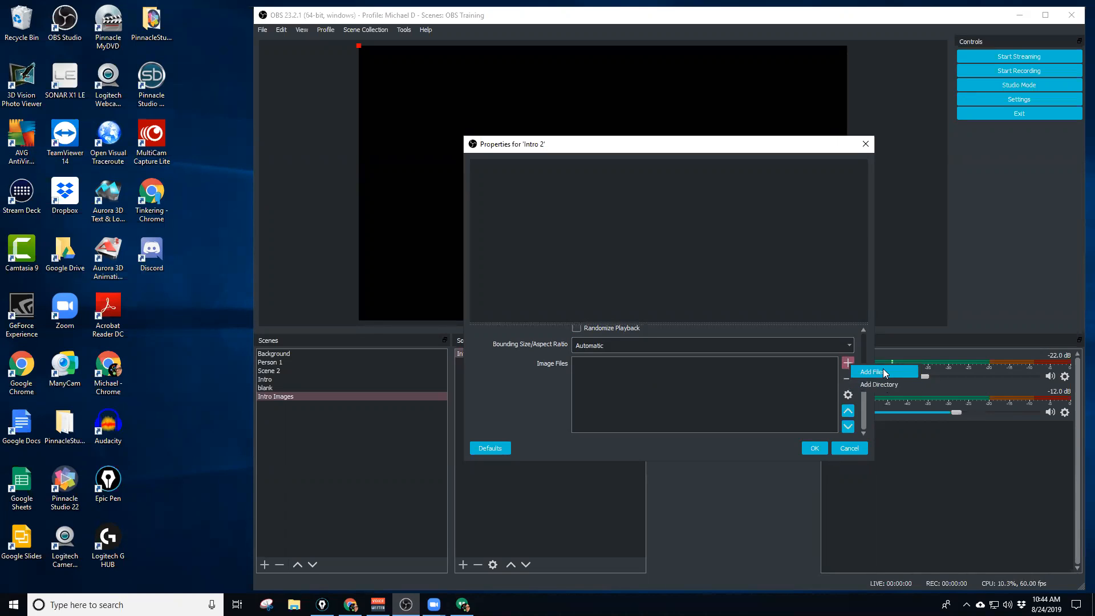
pyautogui.click(873, 372)
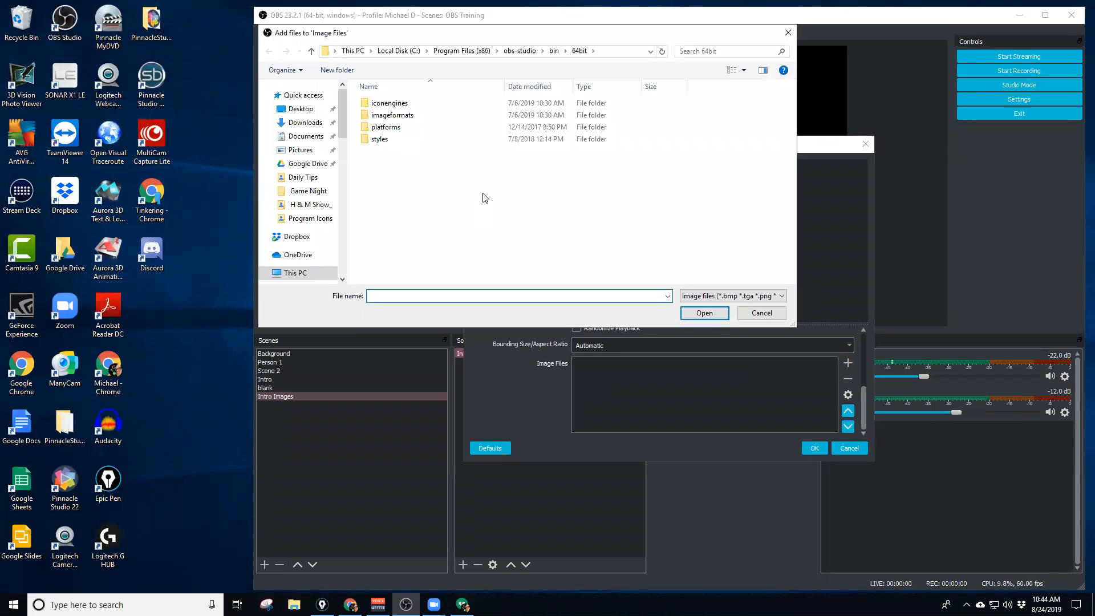
pyautogui.click(309, 166)
pyautogui.scroll(-5, 504, 162)
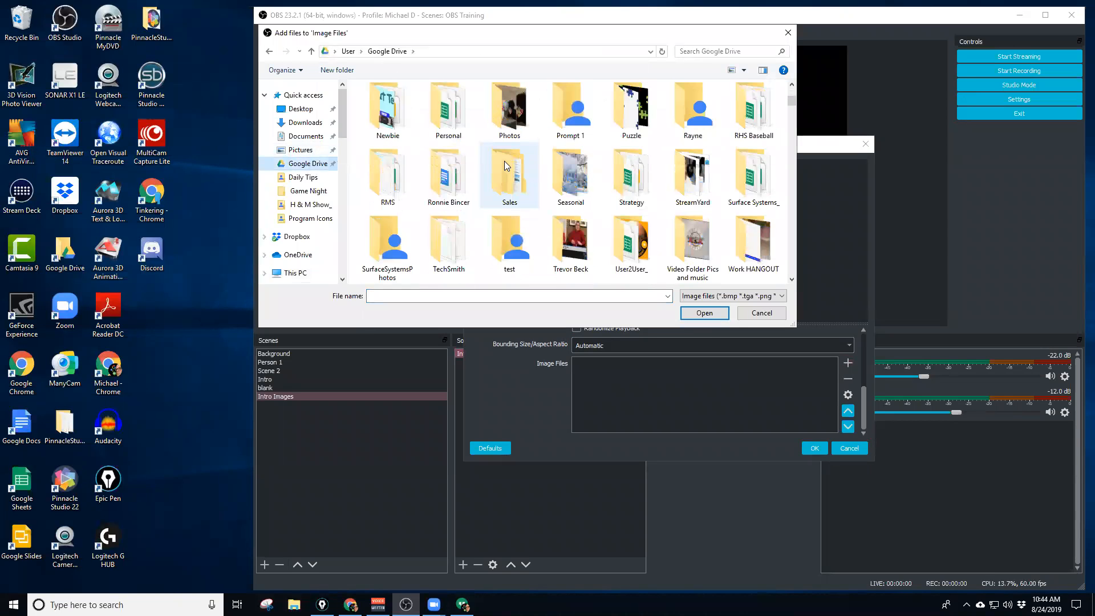
pyautogui.scroll(-6, 504, 162)
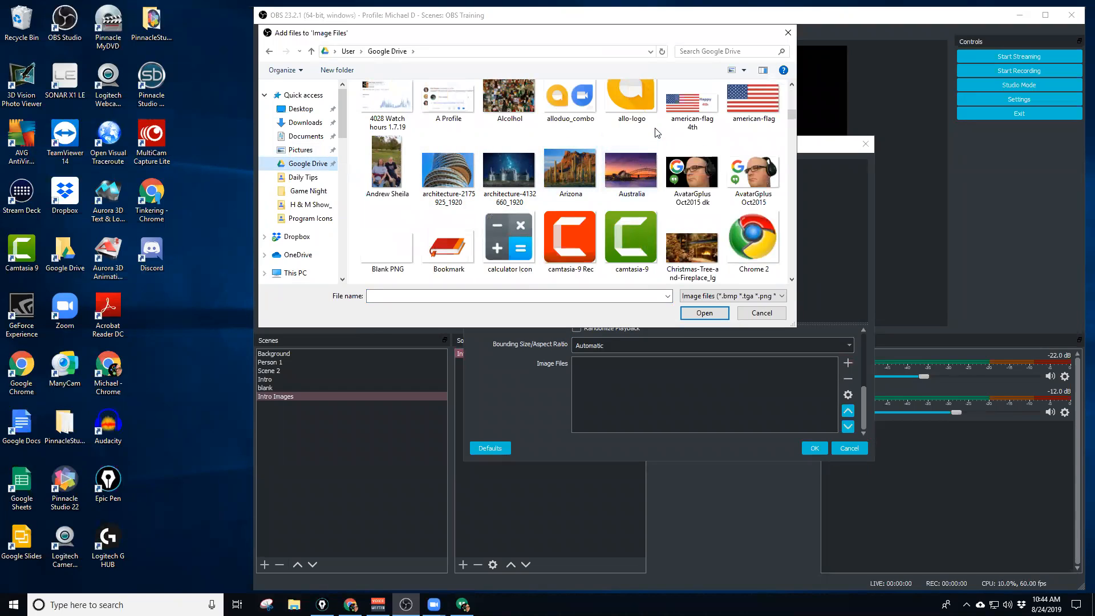
pyautogui.moveTo(655, 131); pyautogui.dragTo(448, 183)
pyautogui.click(704, 313)
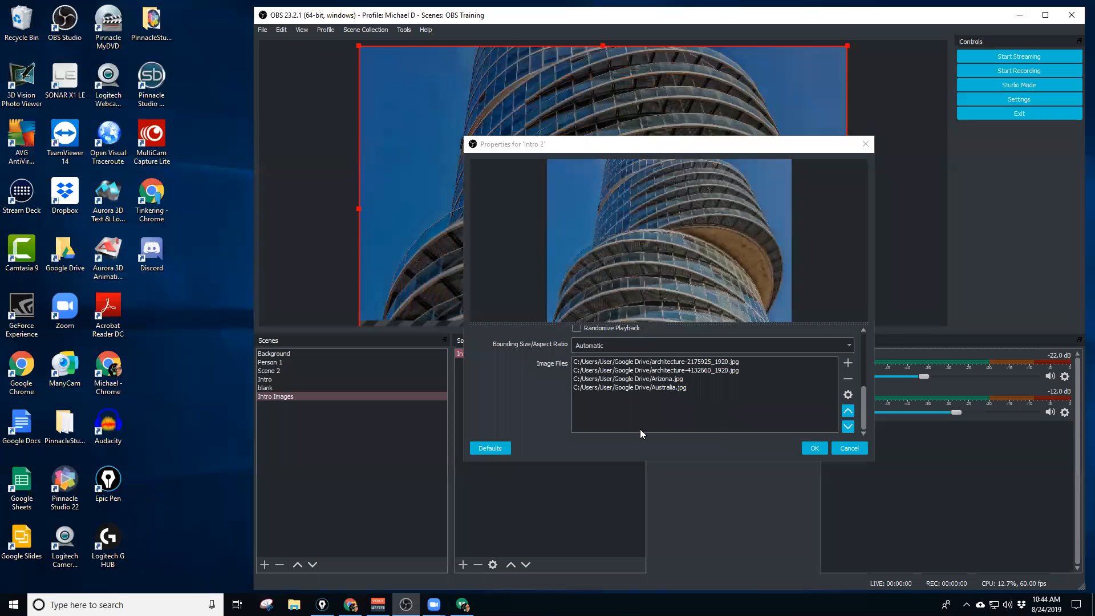
pyautogui.click(634, 389)
pyautogui.click(725, 414)
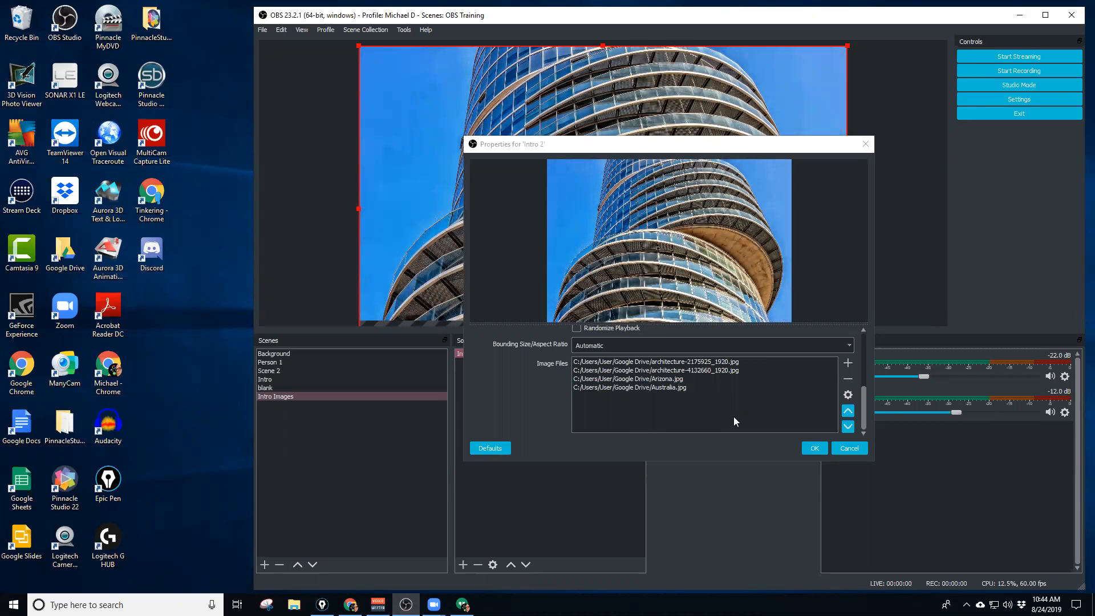
pyautogui.click(760, 371)
pyautogui.click(754, 414)
pyautogui.scroll(1, 775, 399)
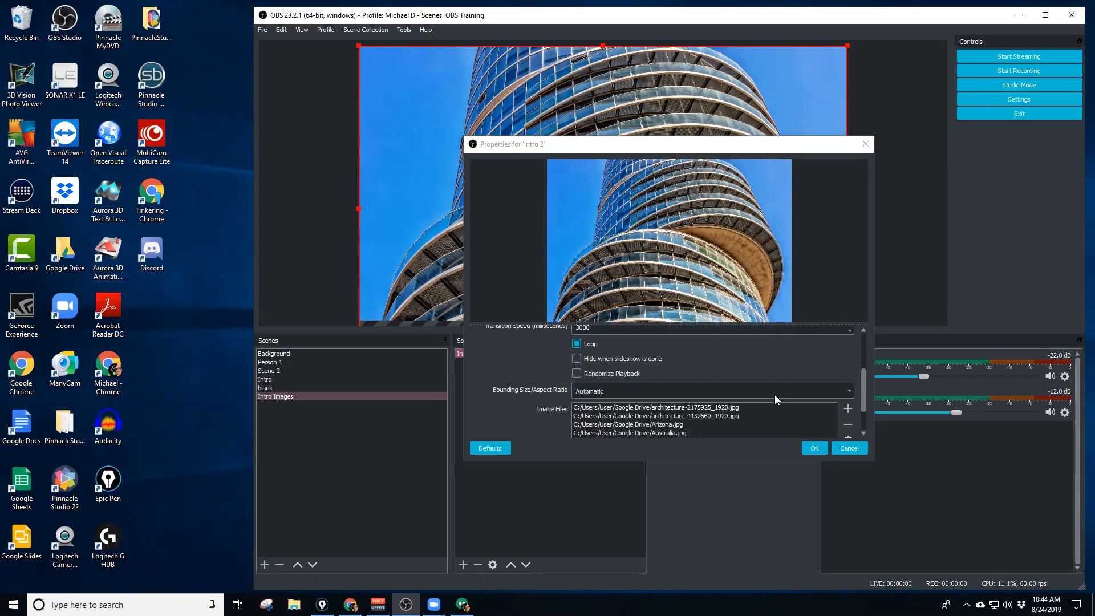
pyautogui.scroll(-1, 775, 394)
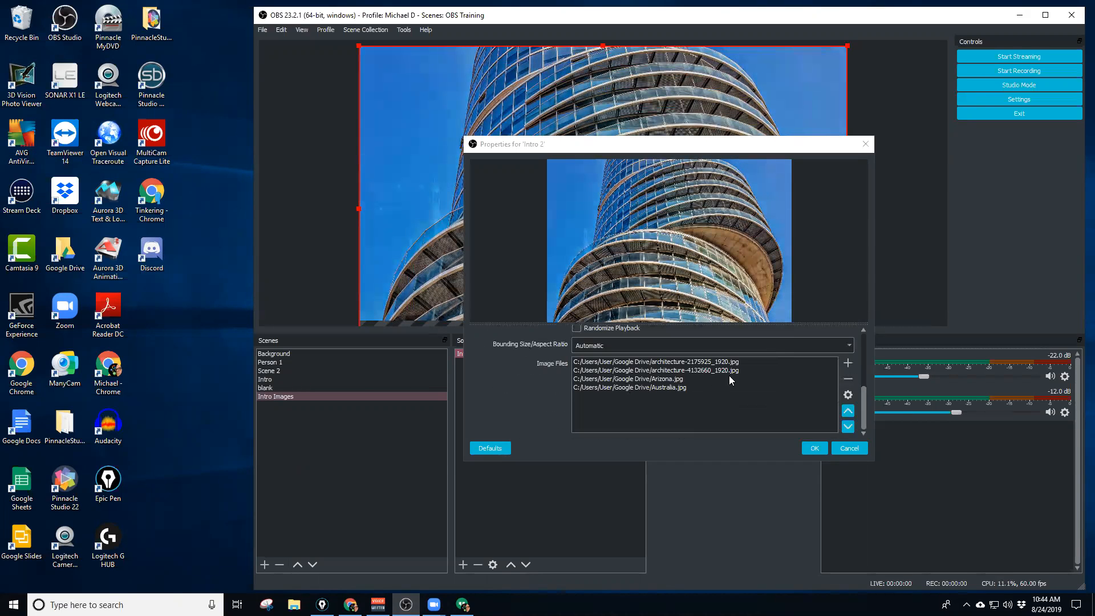
# Look up the file behind the slideshow's Arizona entry, keep it, and accept the Intro 2 properties.
pyautogui.click(787, 378)
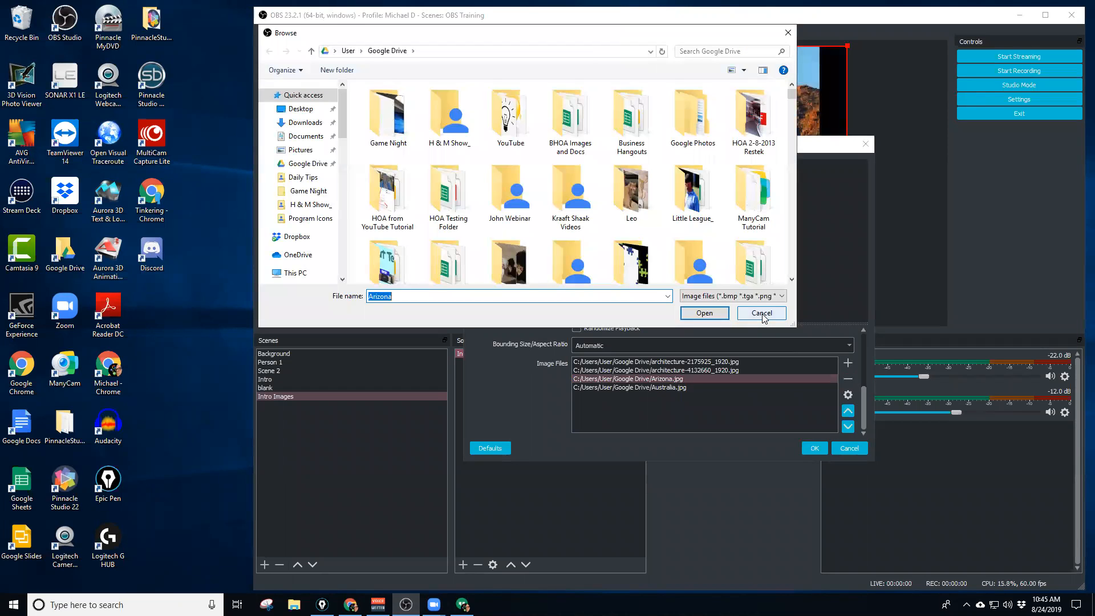
pyautogui.click(762, 314)
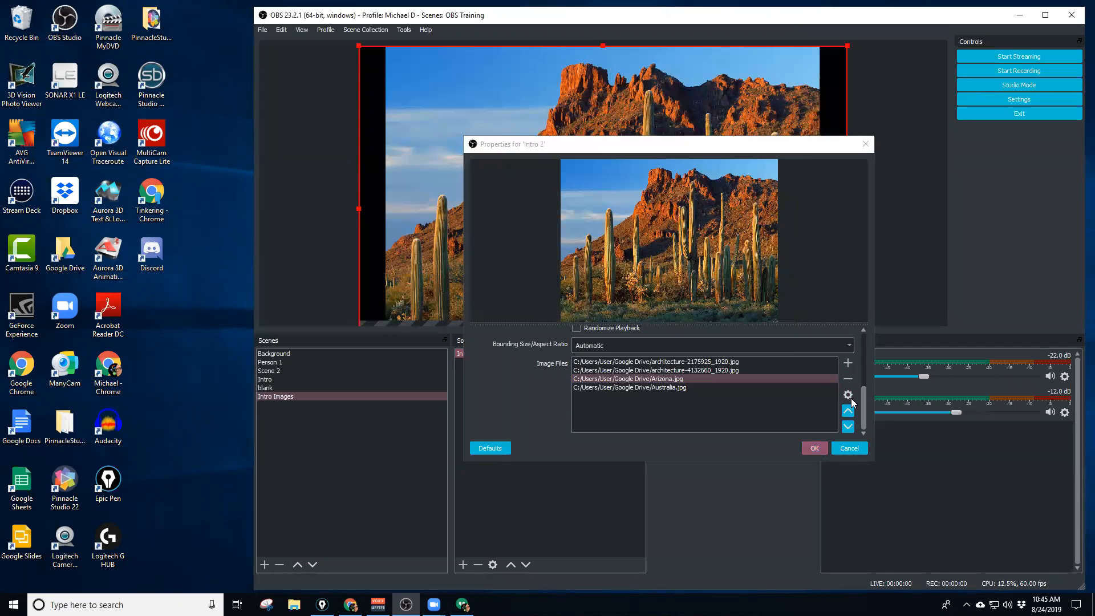
pyautogui.click(815, 450)
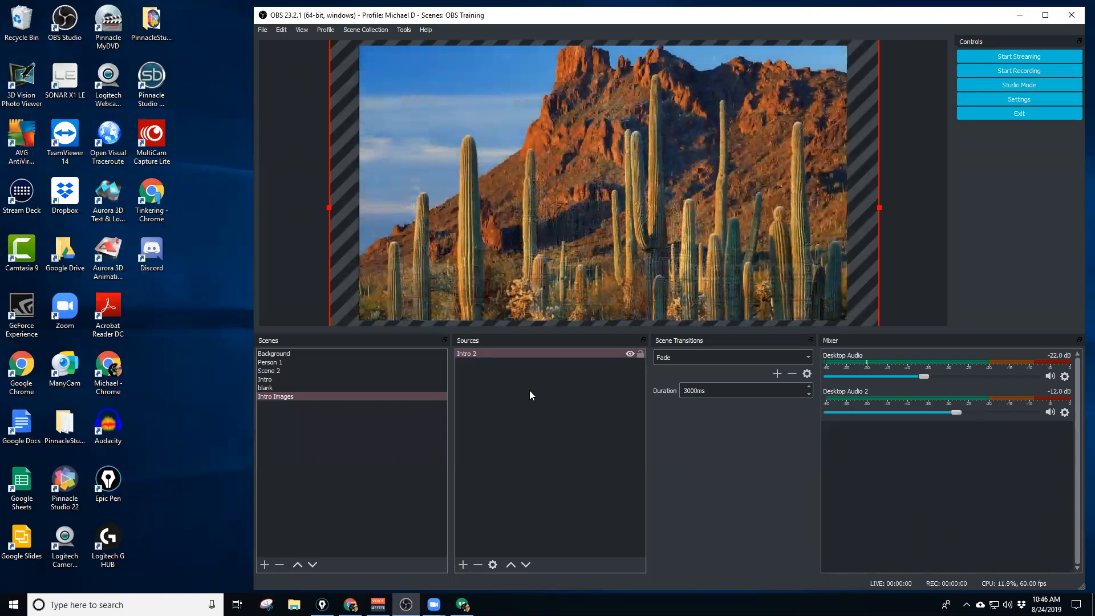
# Create a new scene named Ribbon.
pyautogui.click(307, 395)
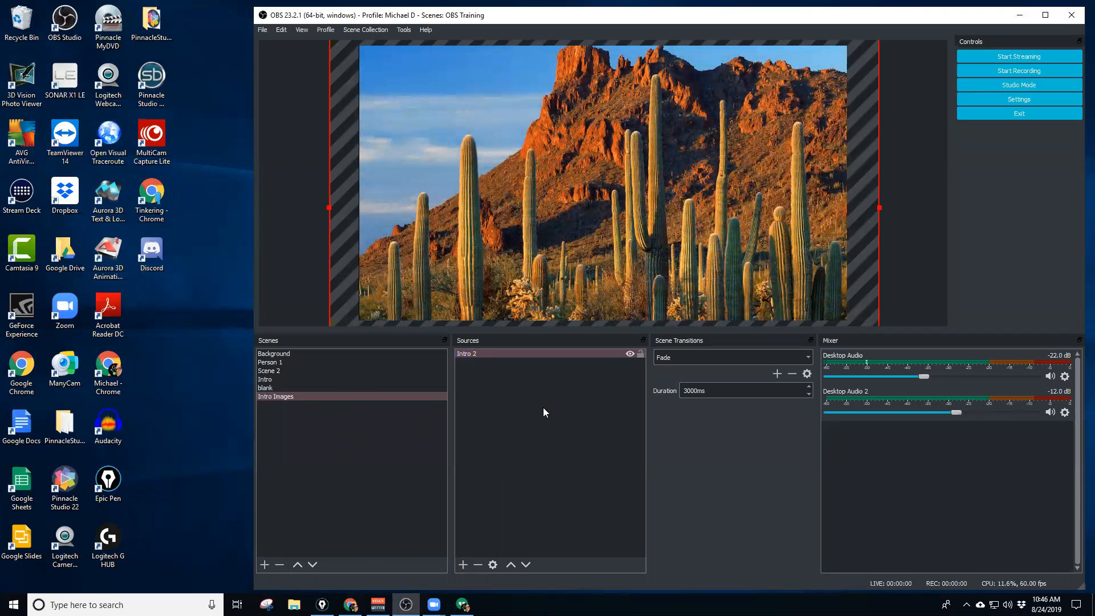
pyautogui.click(265, 564)
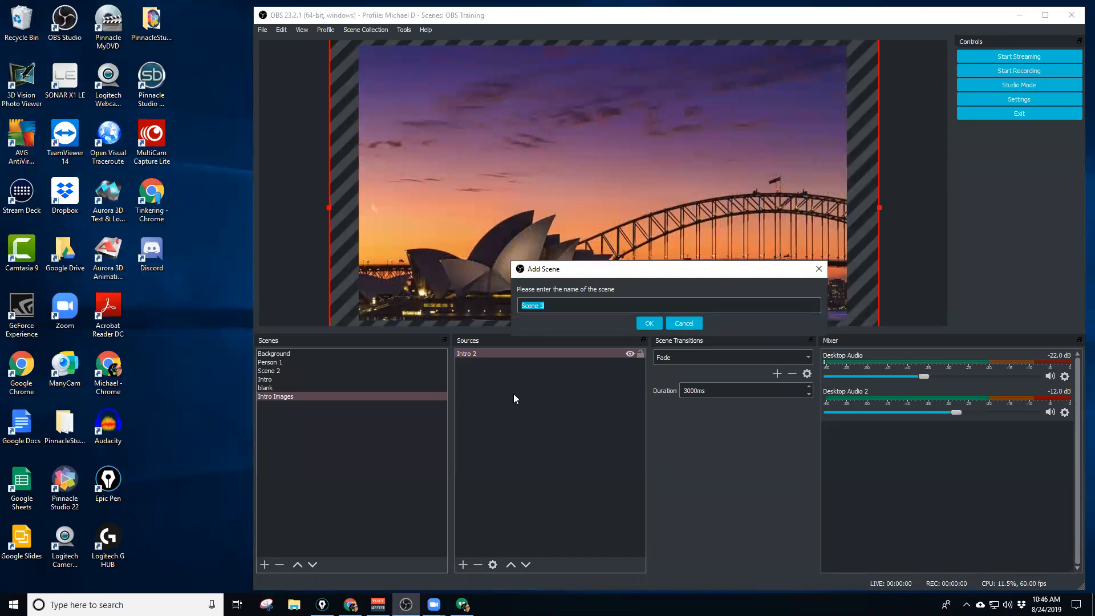
pyautogui.write('Ribbon')
pyautogui.click(649, 324)
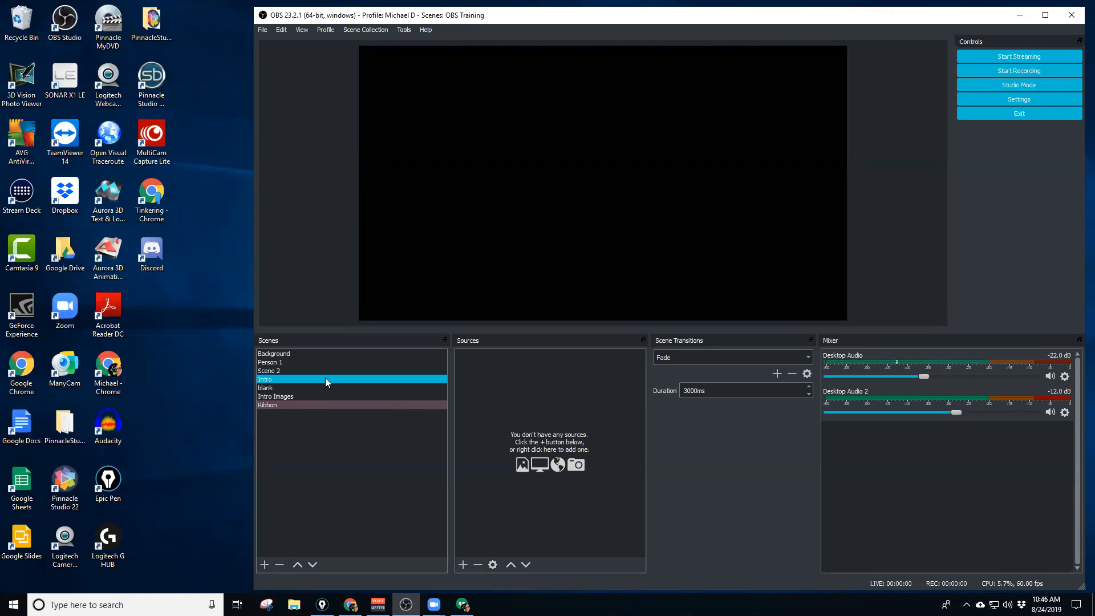
# Add the existing Background scene as a visible source in the Ribbon scene.
pyautogui.click(340, 353)
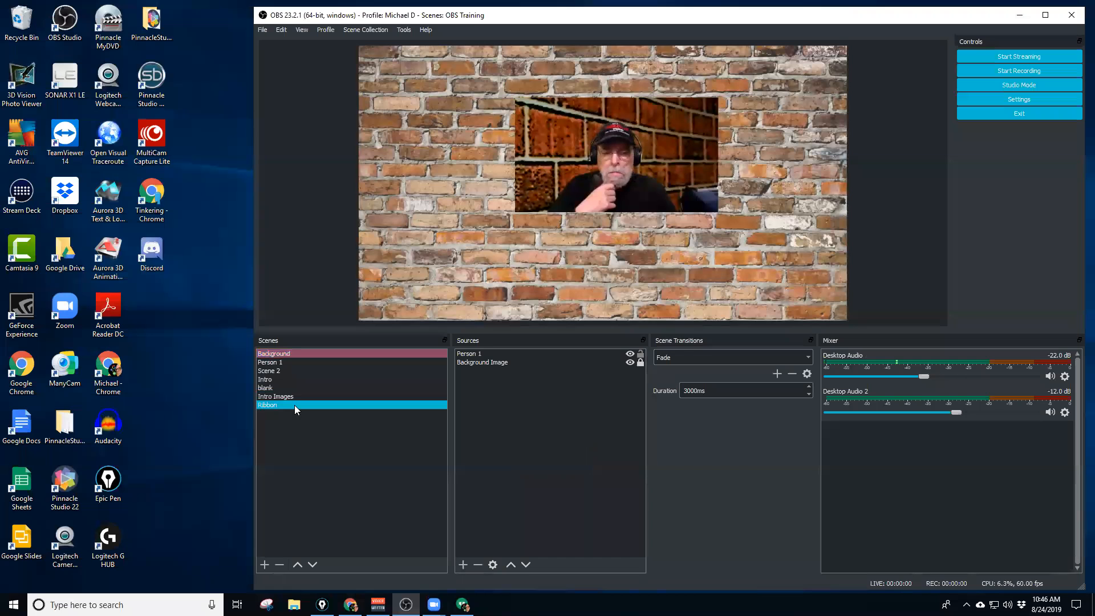
pyautogui.click(296, 405)
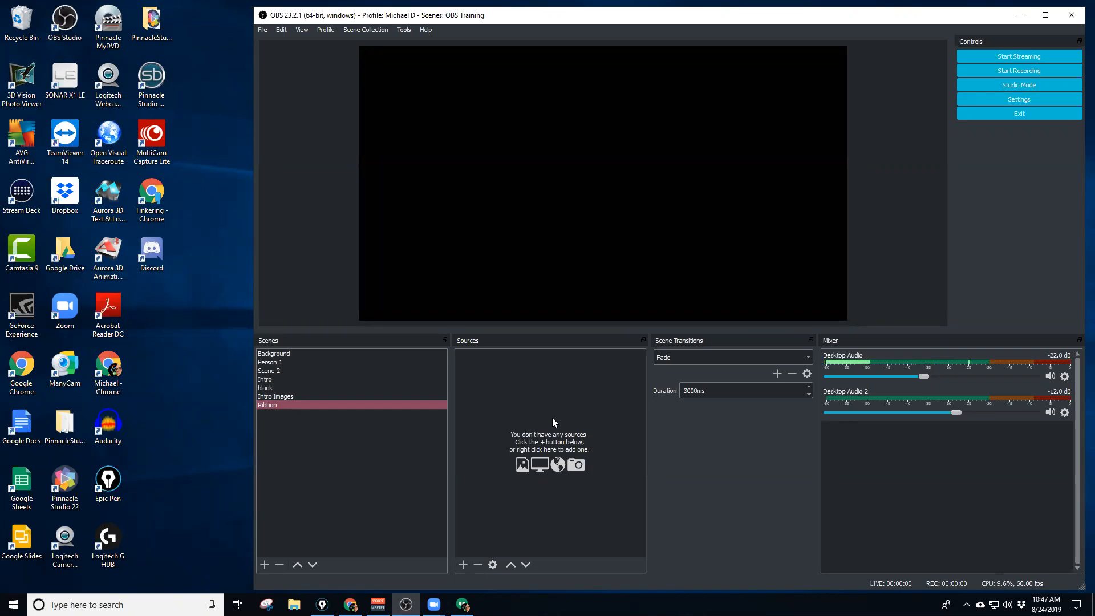
pyautogui.click(463, 565)
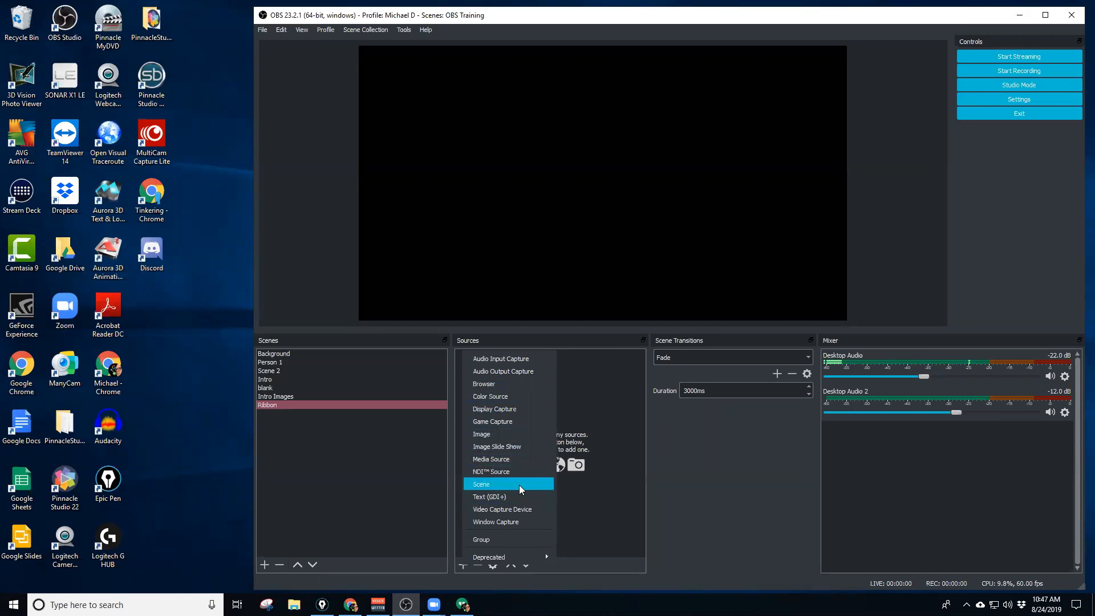
pyautogui.click(500, 485)
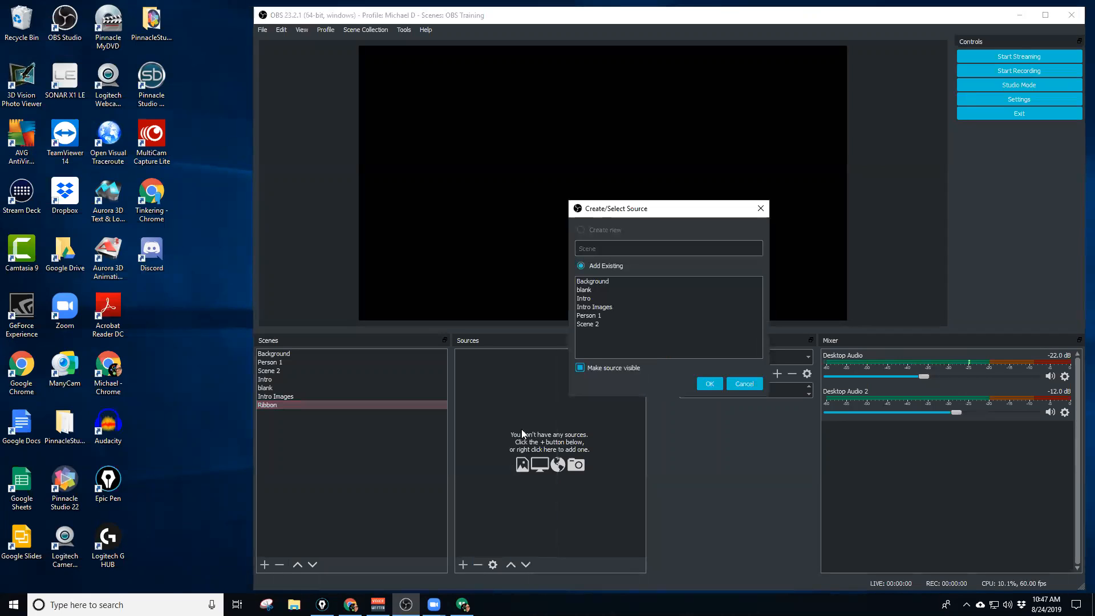
pyautogui.click(617, 280)
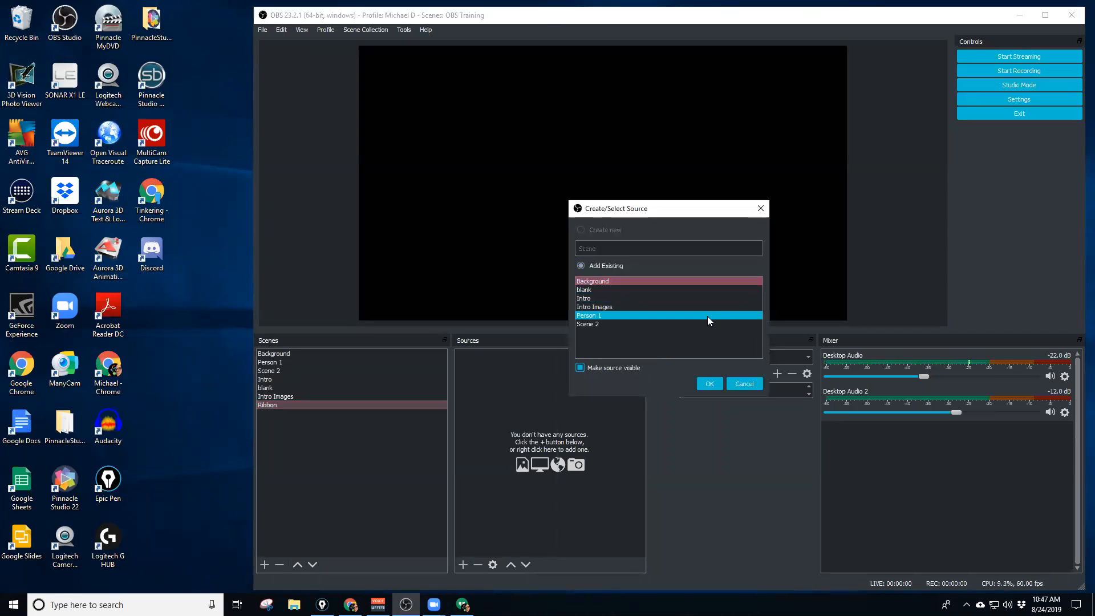
pyautogui.click(711, 384)
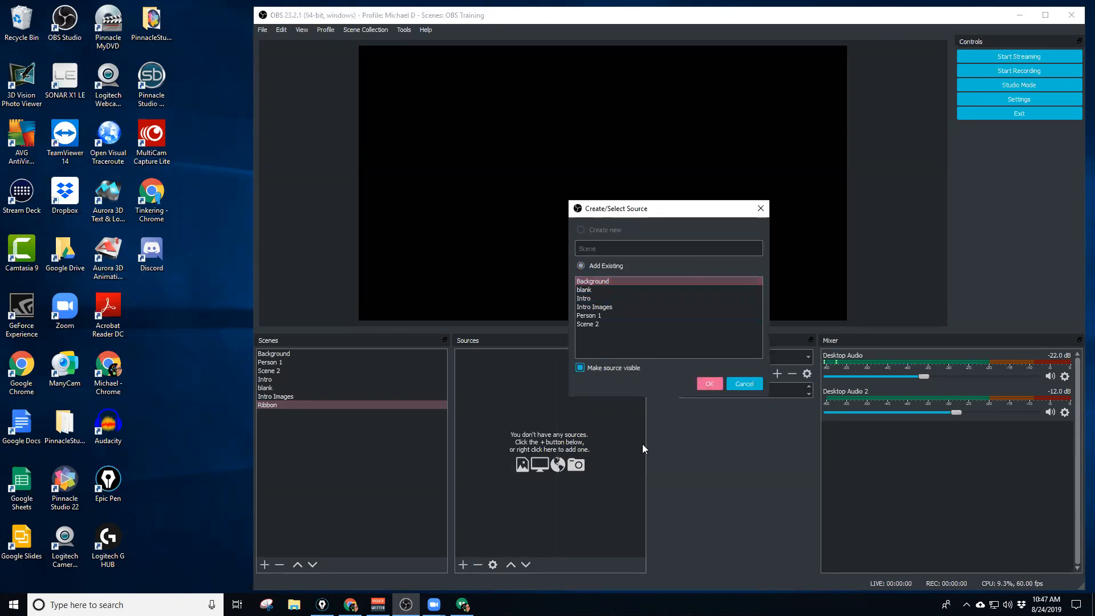
# Compare the Background scene with the Ribbon scene and its nested Background source.
pyautogui.click(310, 354)
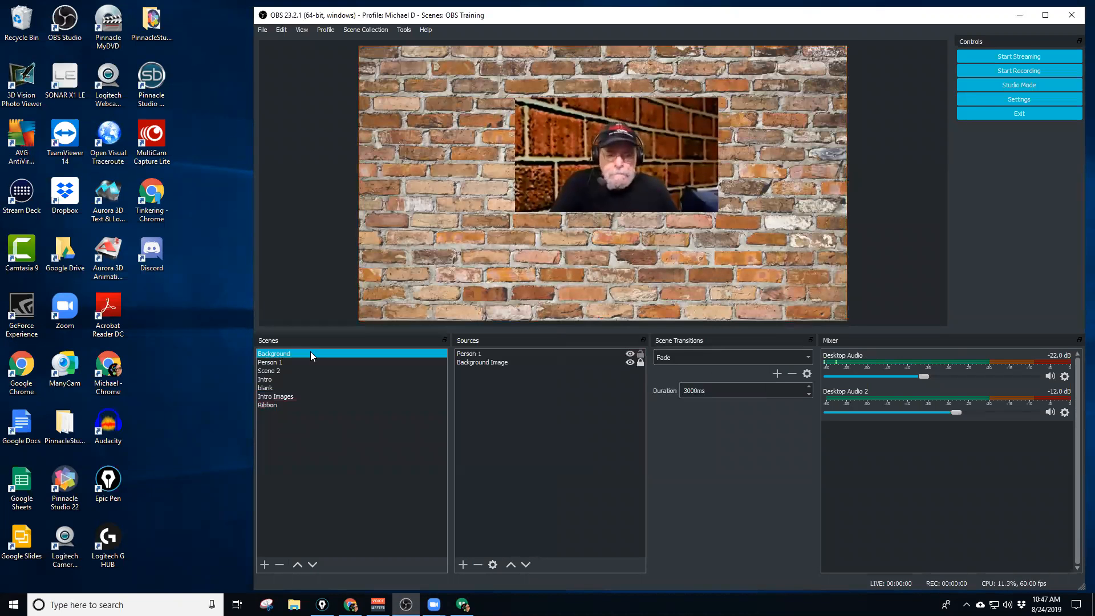
pyautogui.click(308, 405)
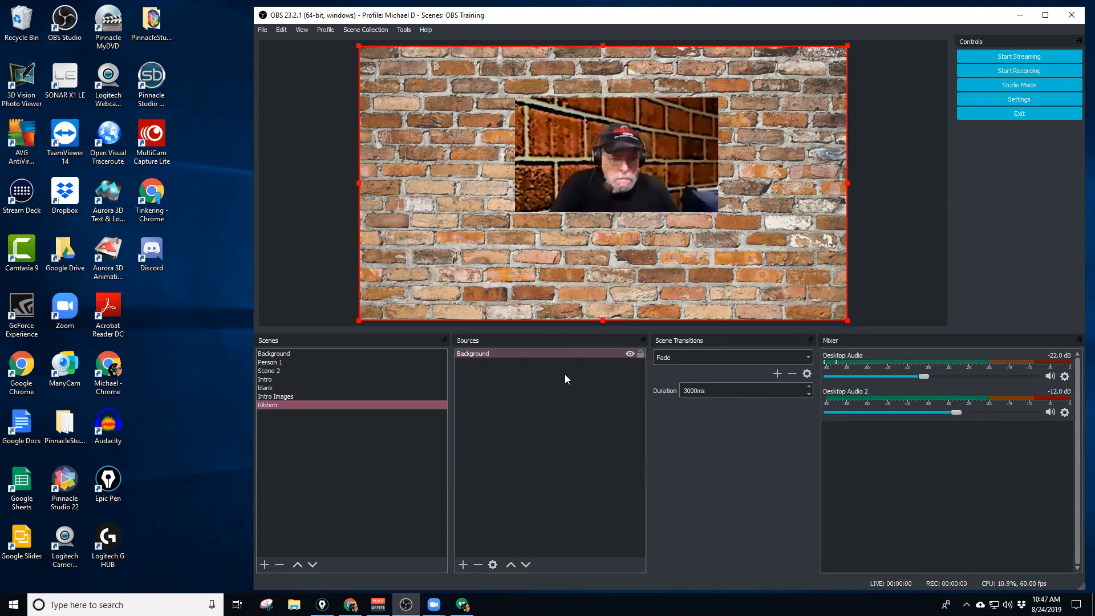
pyautogui.click(486, 352)
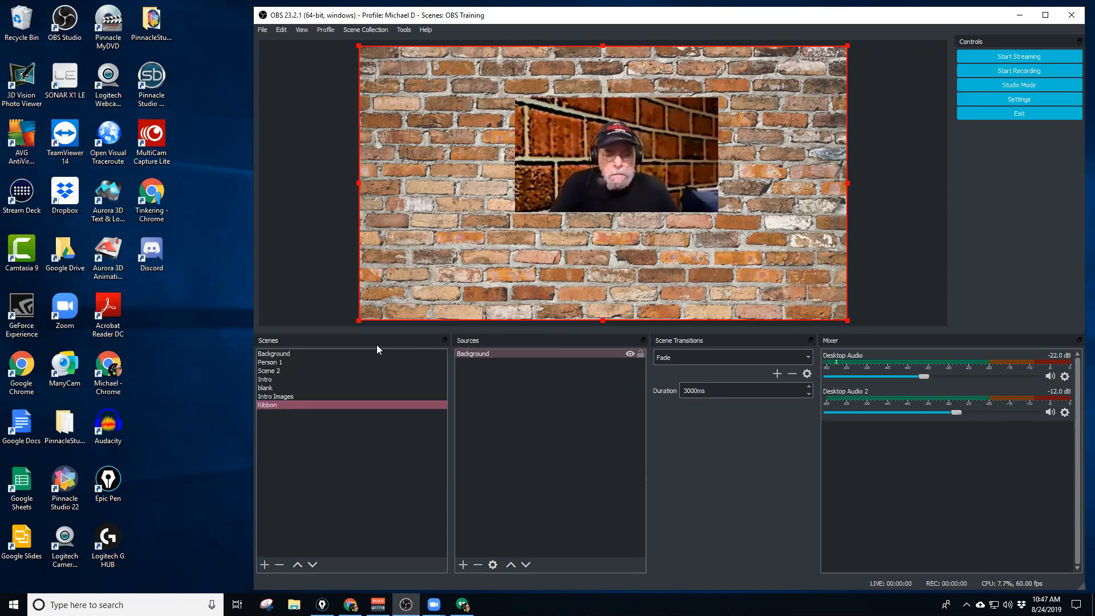
pyautogui.click(511, 397)
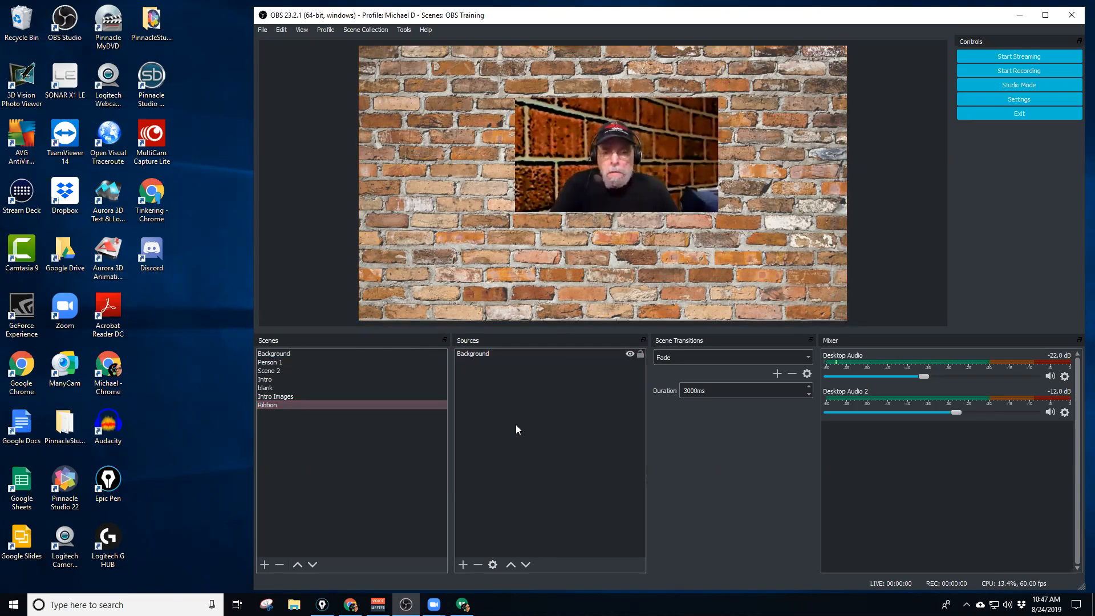
# Add the existing ribbon image as a visible source above Background in the Ribbon scene.
pyautogui.click(462, 565)
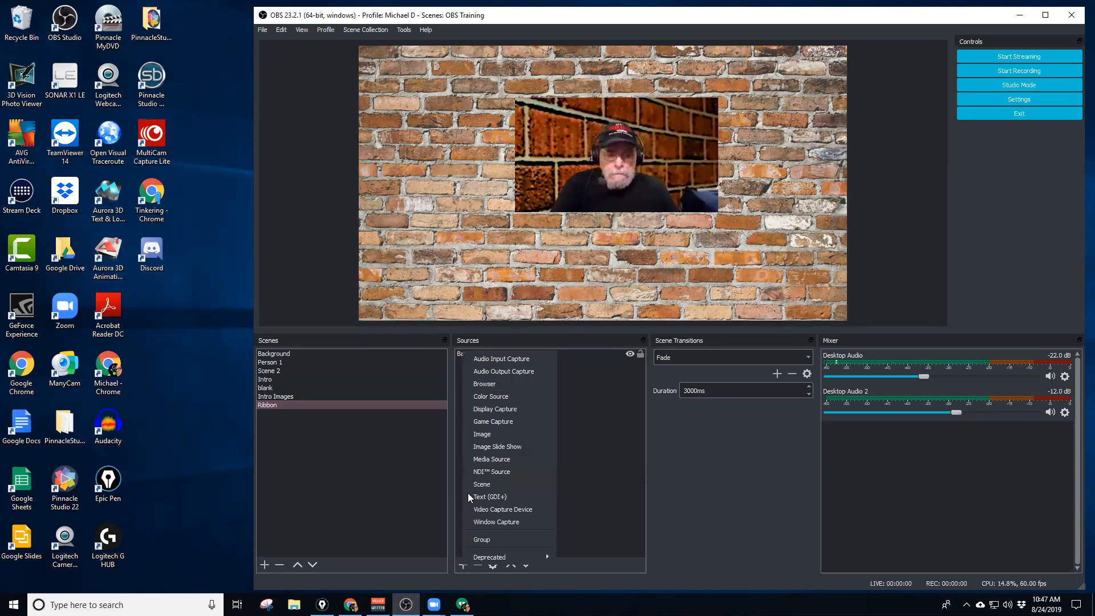
pyautogui.click(516, 435)
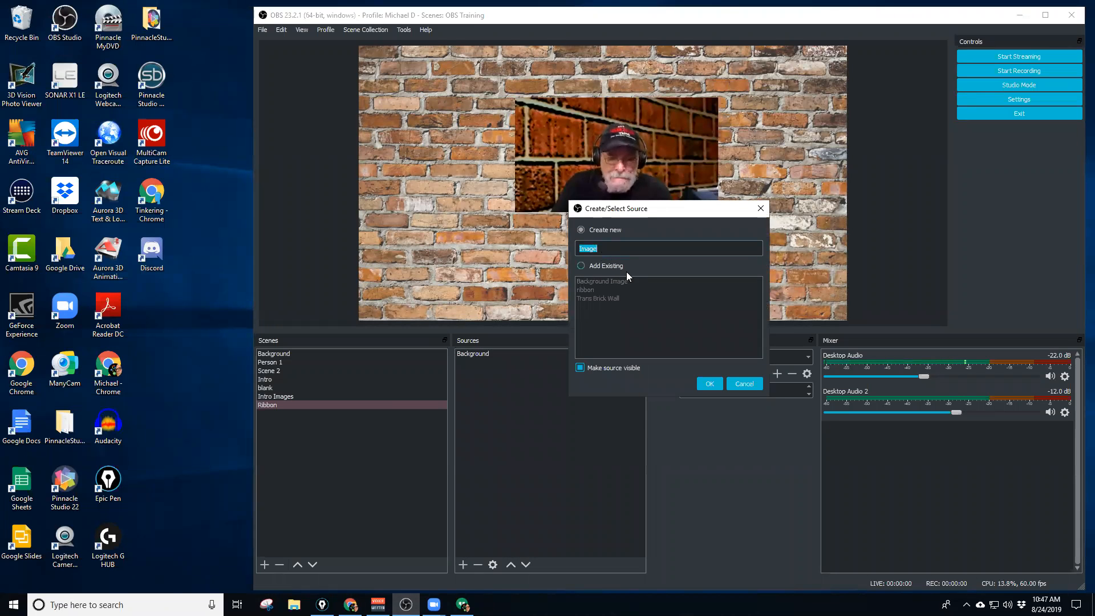
pyautogui.click(597, 267)
pyautogui.click(593, 290)
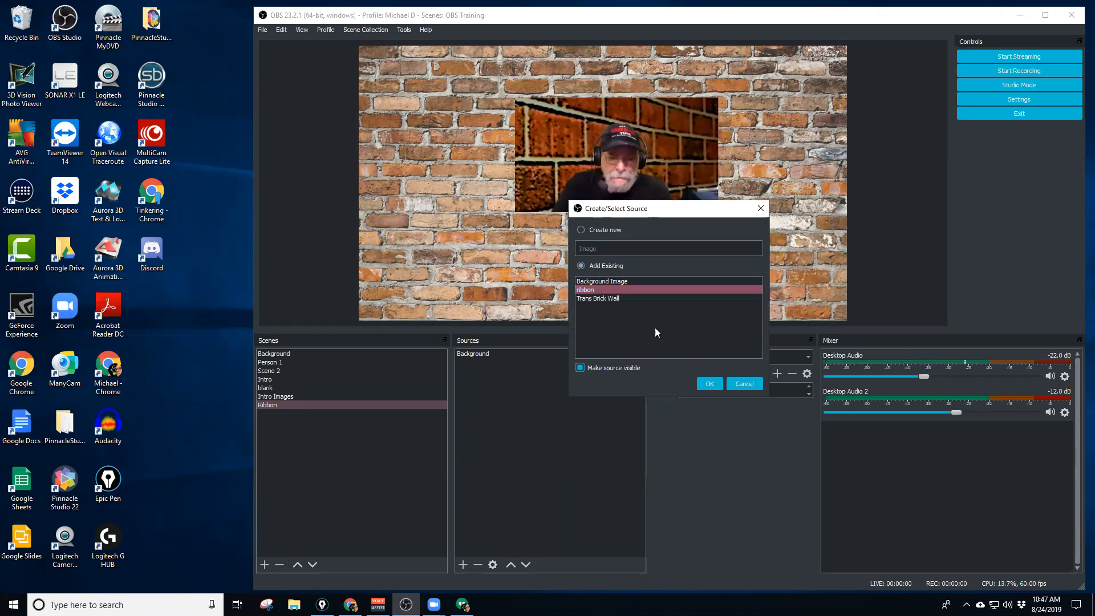
pyautogui.click(708, 383)
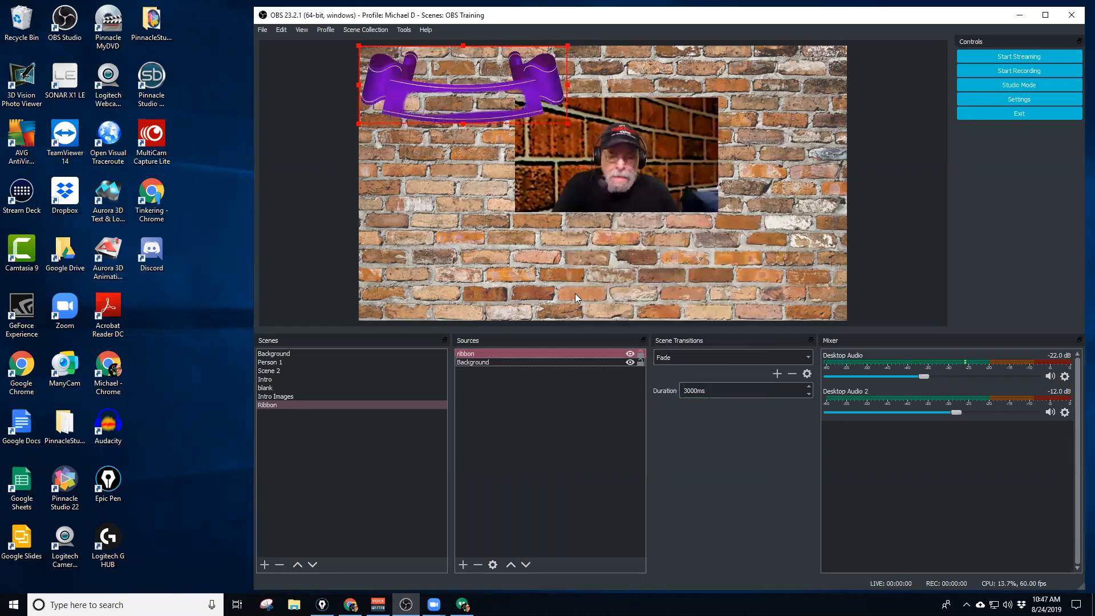
# Move the ribbon image below the webcam picture and enlarge it across most of the canvas's lower half.
pyautogui.moveTo(540, 122); pyautogui.dragTo(616, 263)
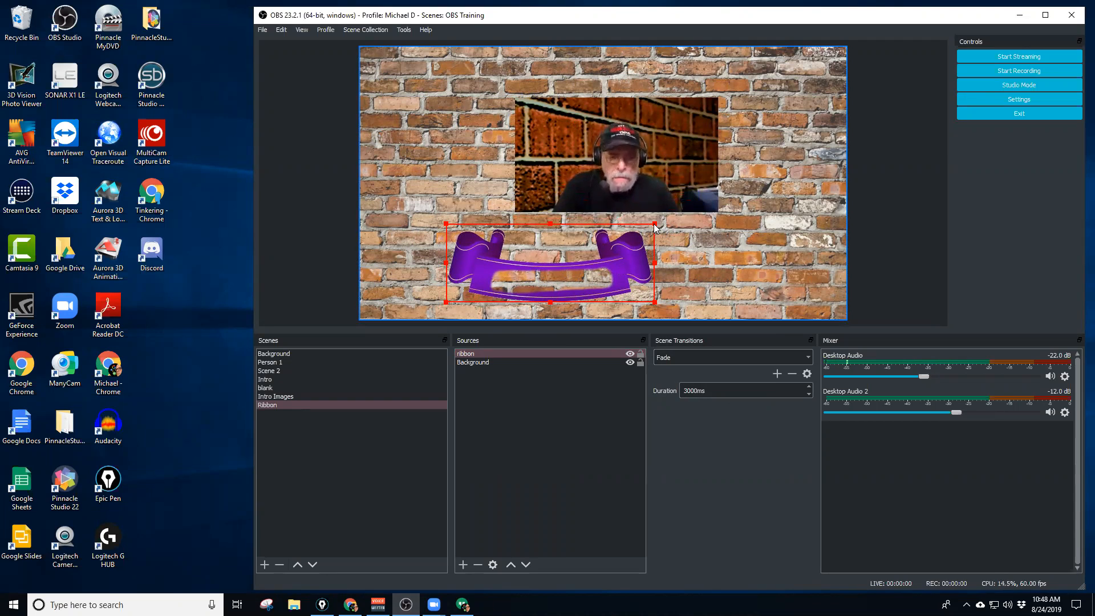
pyautogui.moveTo(632, 252); pyautogui.dragTo(660, 250)
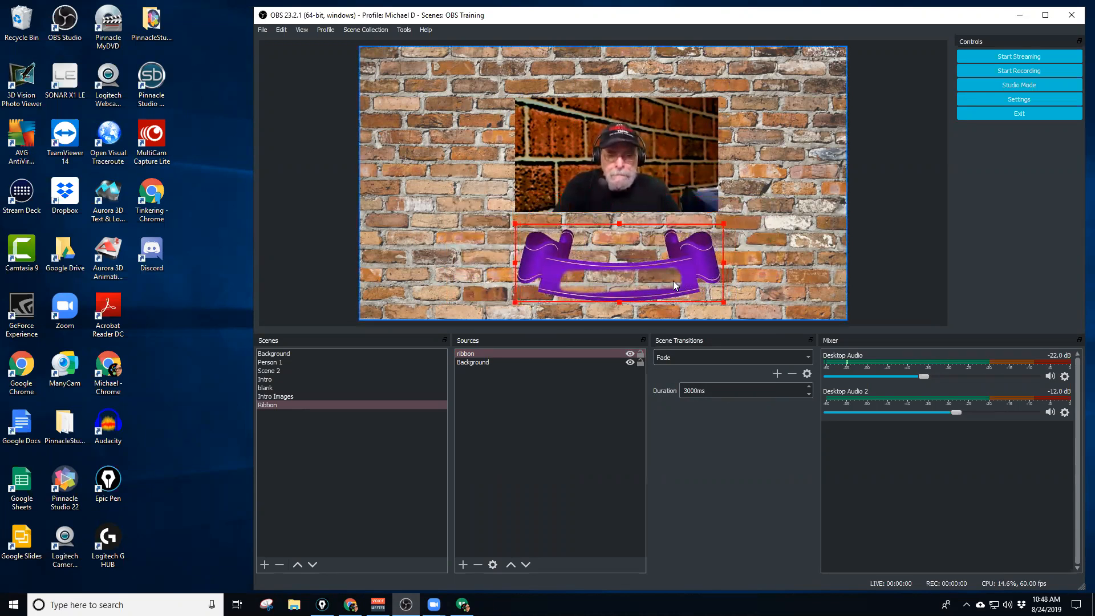
pyautogui.moveTo(719, 226); pyautogui.dragTo(895, 141)
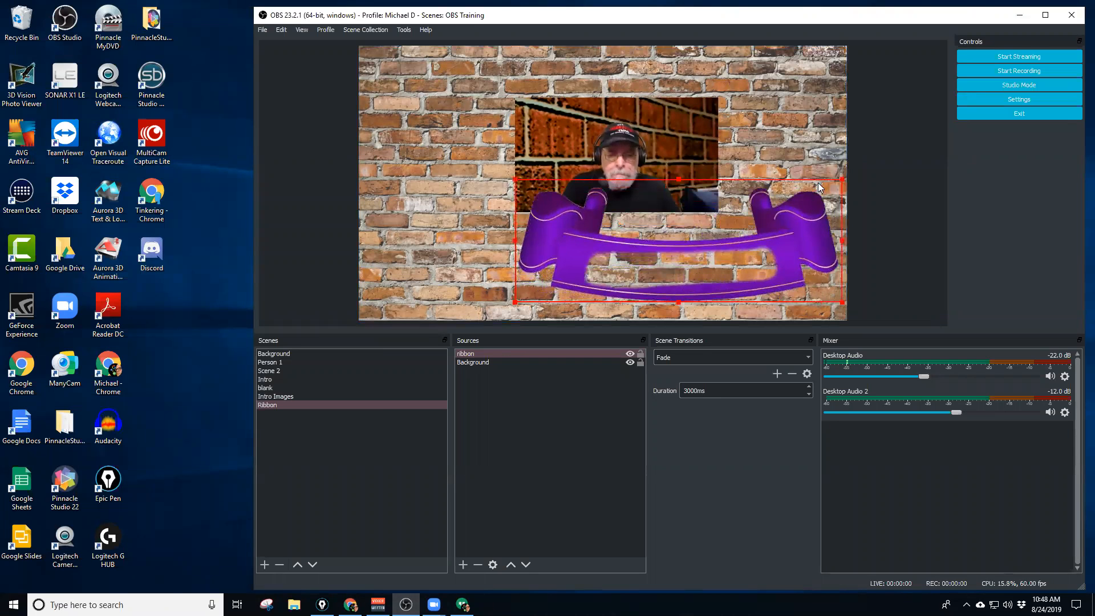
pyautogui.moveTo(660, 235); pyautogui.dragTo(580, 245)
pyautogui.moveTo(435, 171); pyautogui.dragTo(355, 170)
pyautogui.moveTo(471, 201)
pyautogui.mouseDown()
pyautogui.moveTo(508, 207)
pyautogui.moveTo(489, 207)
pyautogui.mouseUp()
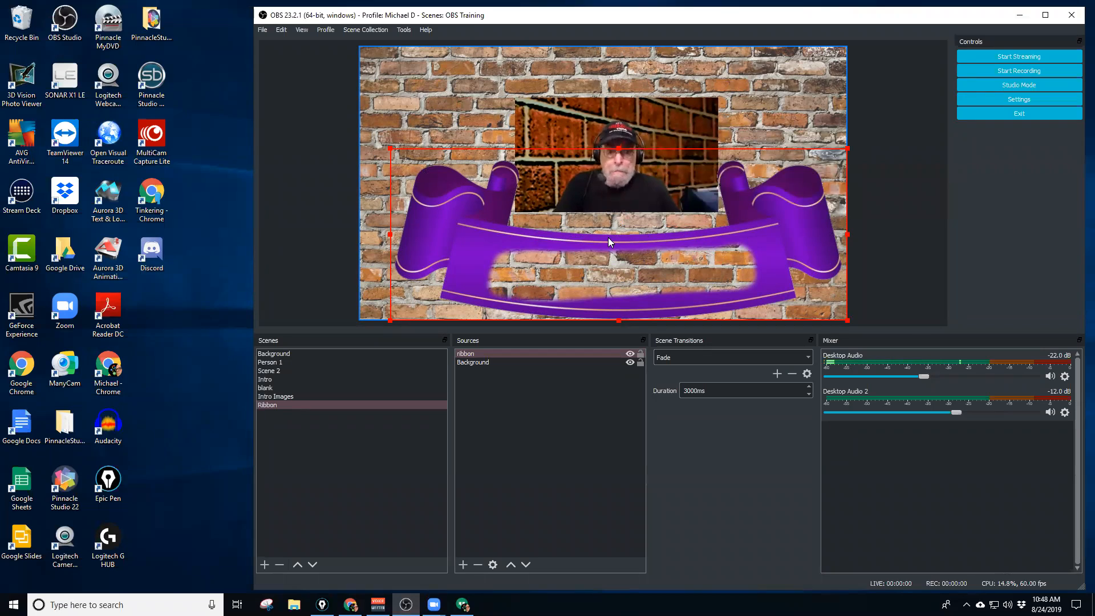
# Undo the accidental shift of the Background source, lock it, and keep the ribbon source selected.
pyautogui.click(388, 145)
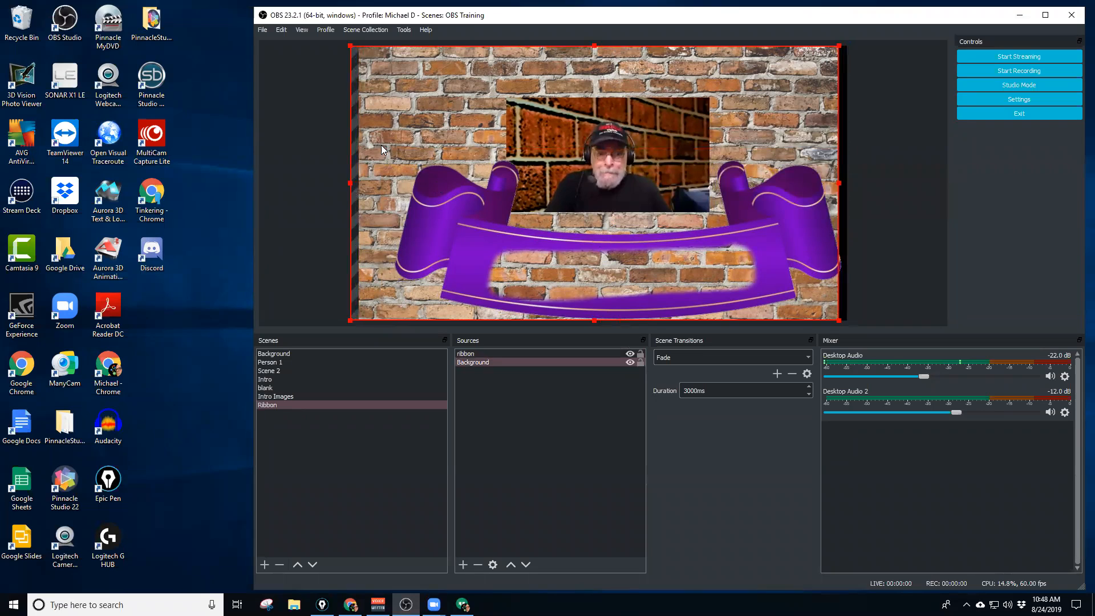
pyautogui.click(394, 156)
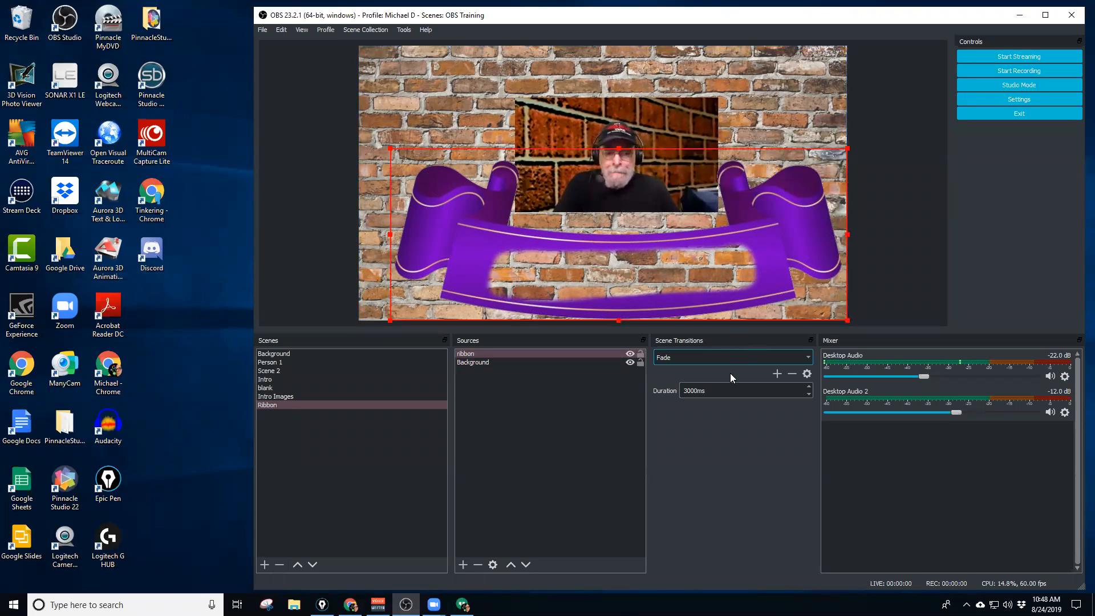
pyautogui.click(640, 363)
pyautogui.click(527, 285)
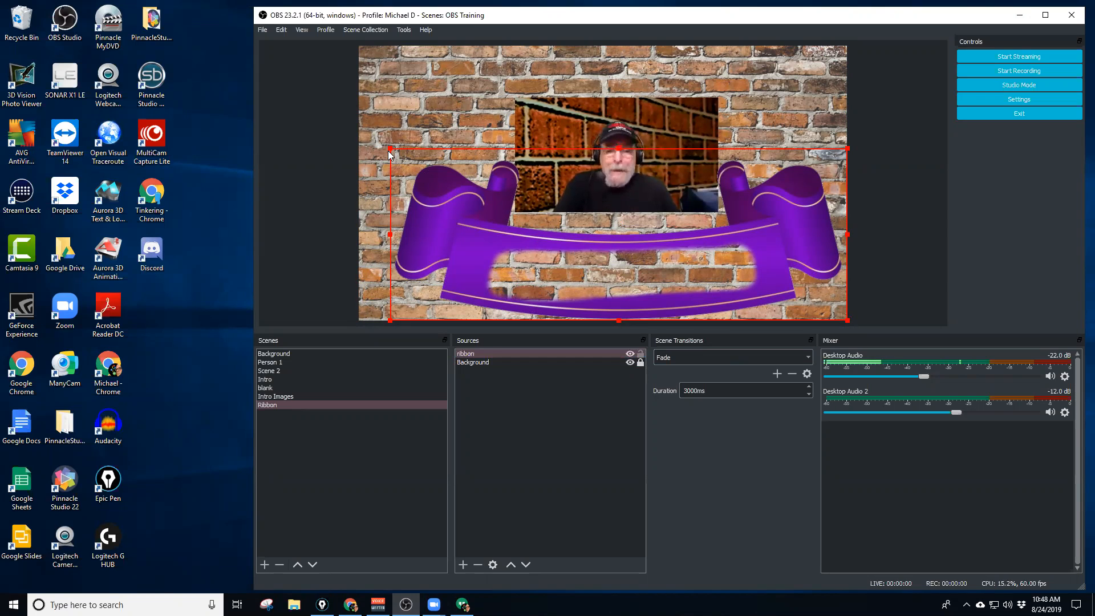
# Enlarge the ribbon slightly from its upper-left corner and nudge it left until it meets the canvas's right edge.
pyautogui.moveTo(386, 149)
pyautogui.mouseDown()
pyautogui.moveTo(377, 144)
pyautogui.moveTo(396, 156)
pyautogui.mouseUp()
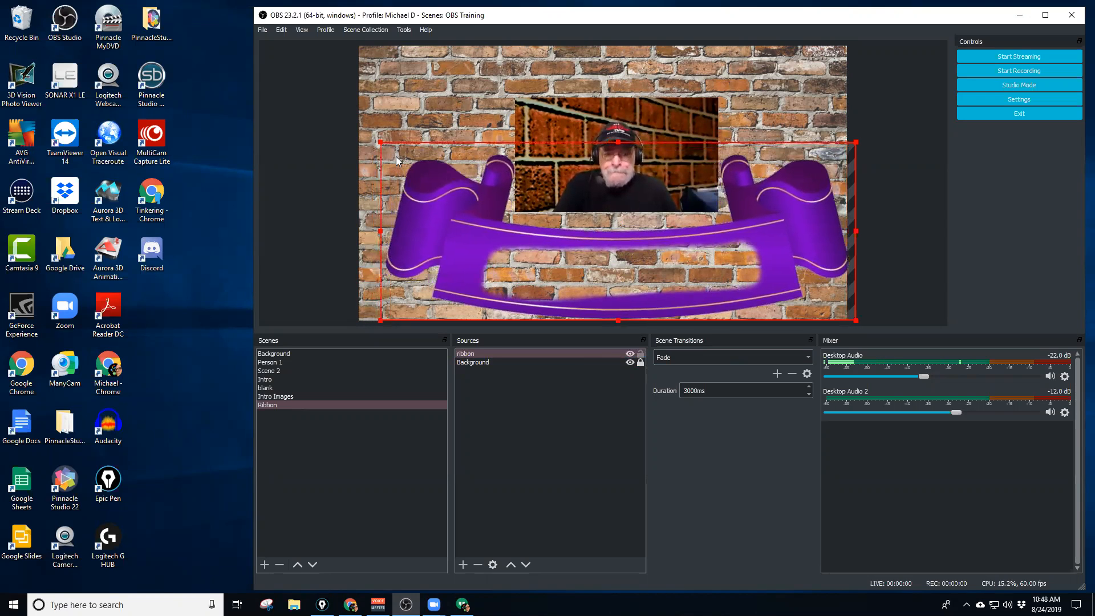
pyautogui.press('Left')
pyautogui.press('Left')
pyautogui.press('Left')
pyautogui.press('Left')
pyautogui.press('Left')
pyautogui.press('Left')
pyautogui.press('Left')
pyautogui.press('Left')
pyautogui.press('Left')
pyautogui.press('Left')
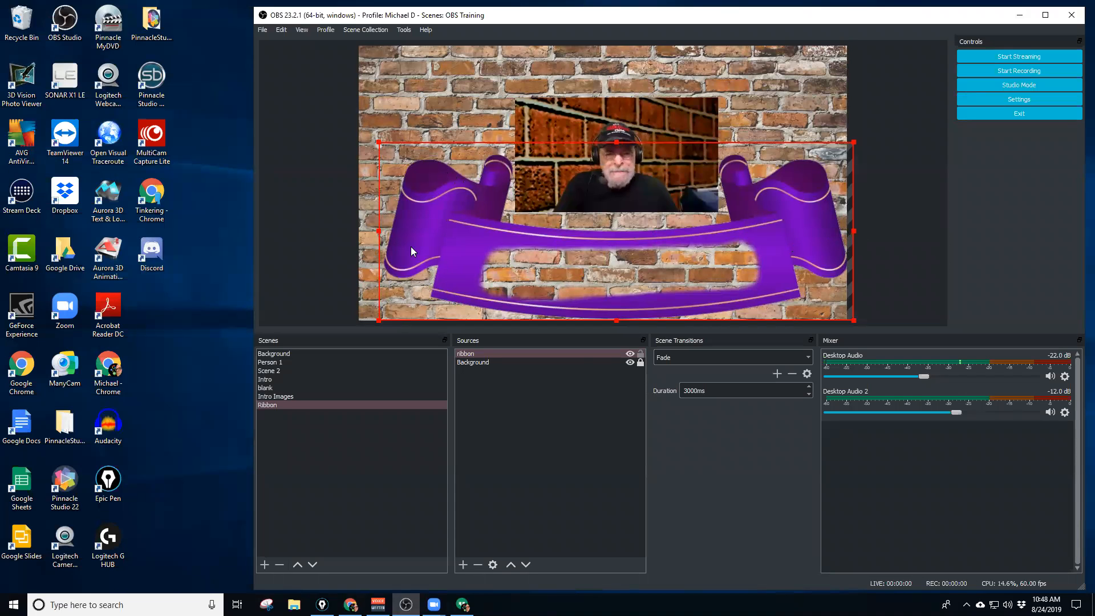
pyautogui.press('Left')
pyautogui.press('Left')
pyautogui.press('Left')
pyautogui.press('Left')
pyautogui.press('Left')
pyautogui.press('Left')
pyautogui.press('Left')
pyautogui.press('Left')
pyautogui.press('Left')
pyautogui.press('Left')
pyautogui.press('Left')
pyautogui.press('Left')
pyautogui.press('Left')
pyautogui.press('Left')
pyautogui.press('Left')
pyautogui.press('Left')
pyautogui.press('Left')
pyautogui.press('Left')
pyautogui.press('Left')
pyautogui.press('Left')
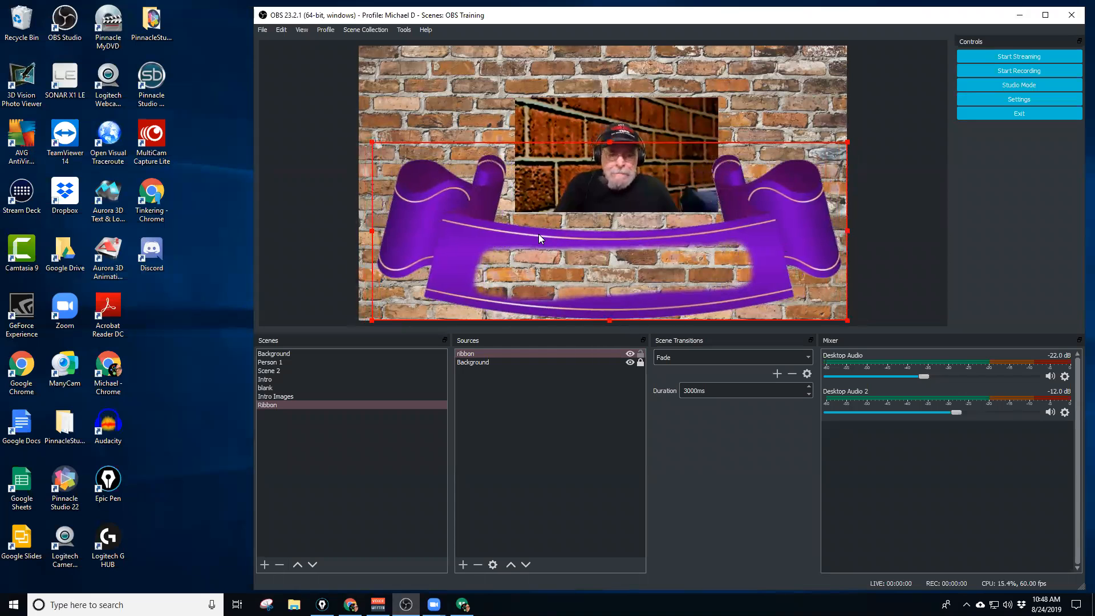
# Shift the Person 1 webcam source slightly left in the Background scene.
pyautogui.click(379, 354)
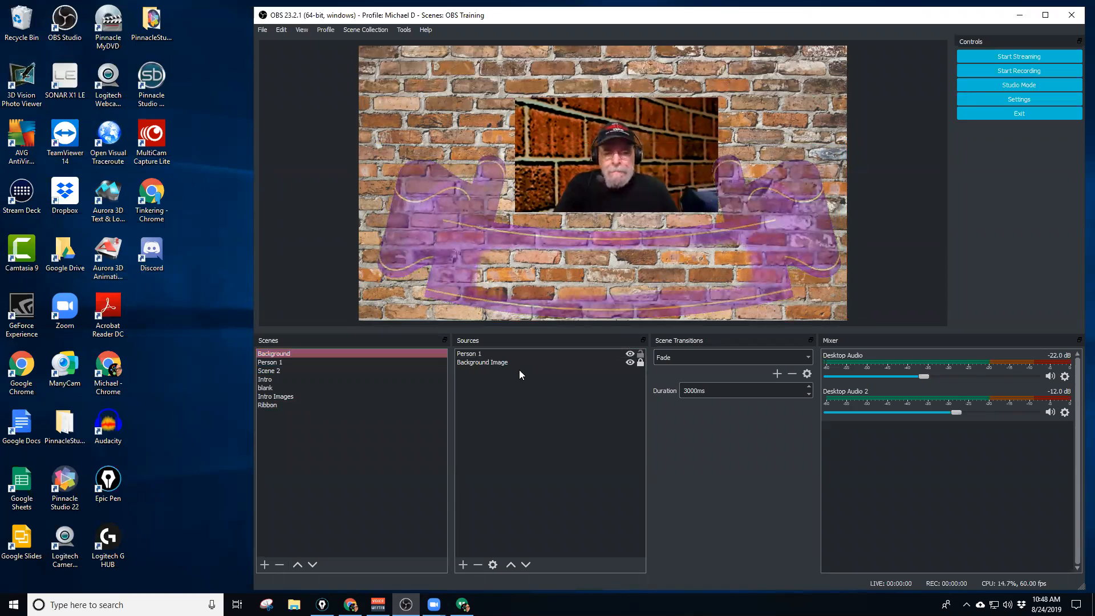
pyautogui.click(528, 355)
pyautogui.moveTo(589, 186); pyautogui.dragTo(563, 186)
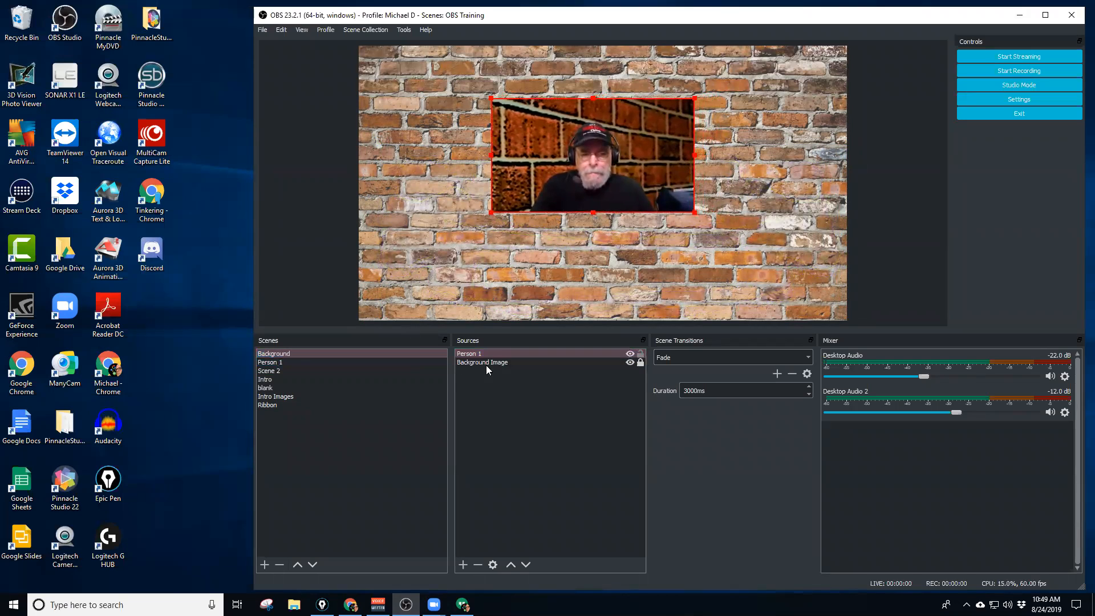
# Return to the Ribbon scene and shift the ribbon image slightly left to centre it on the canvas.
pyautogui.click(321, 407)
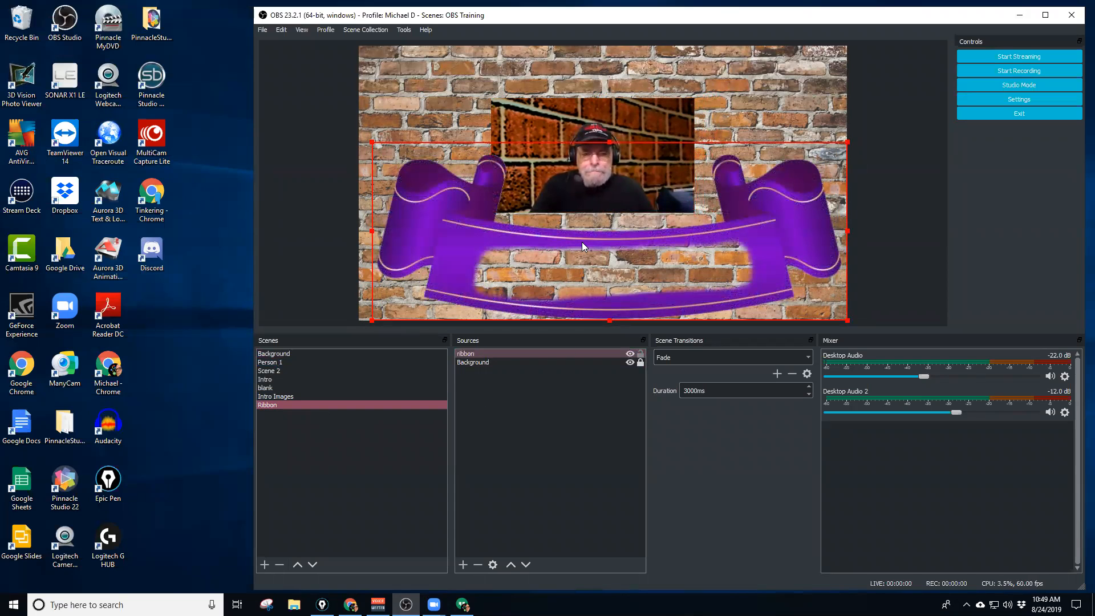
pyautogui.moveTo(579, 242); pyautogui.dragTo(574, 246)
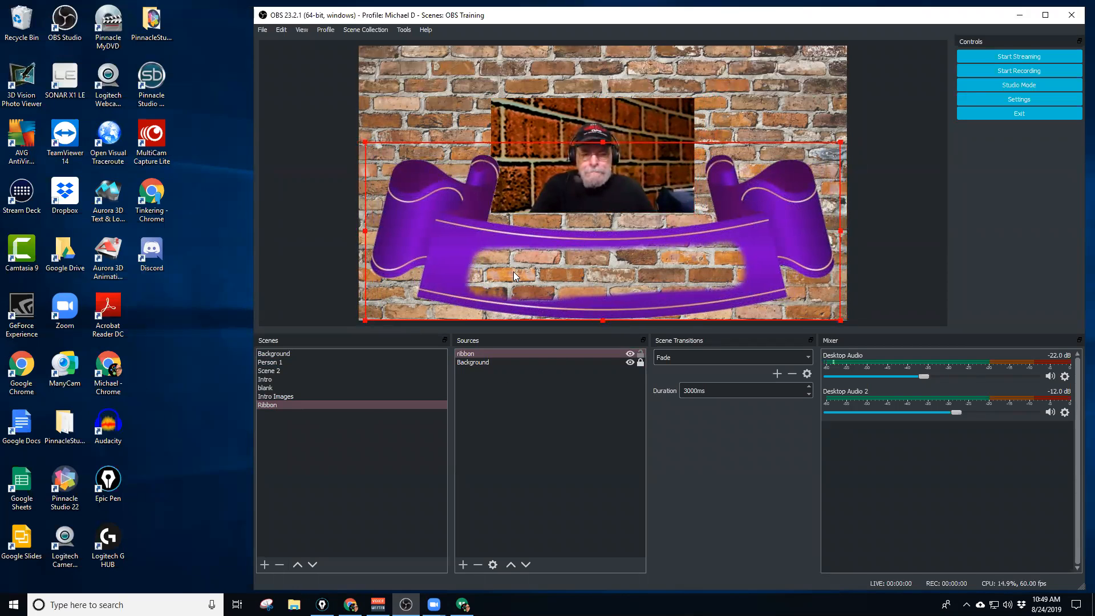
pyautogui.click(524, 363)
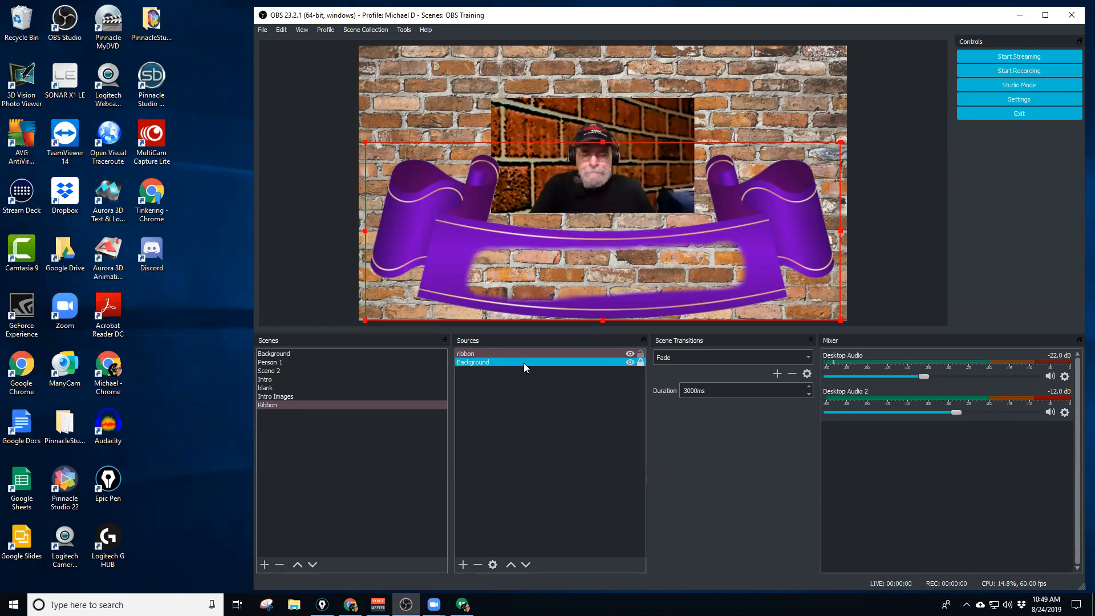
# Shift the Person 1 webcam source slightly right in the Background scene, placing it midway between the ribbon's curls.
pyautogui.click(584, 128)
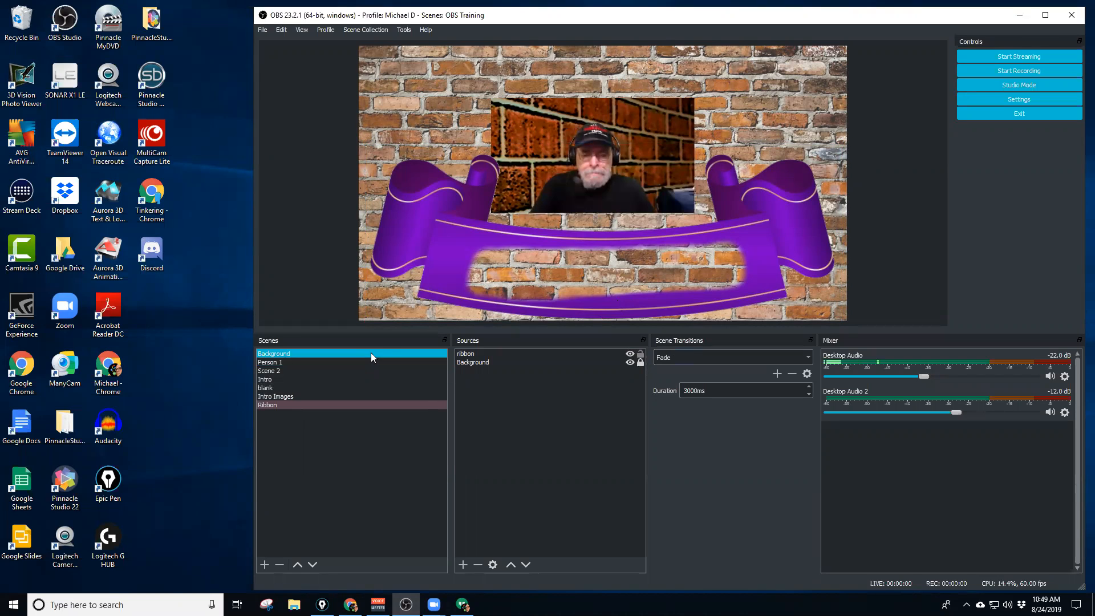
pyautogui.click(371, 353)
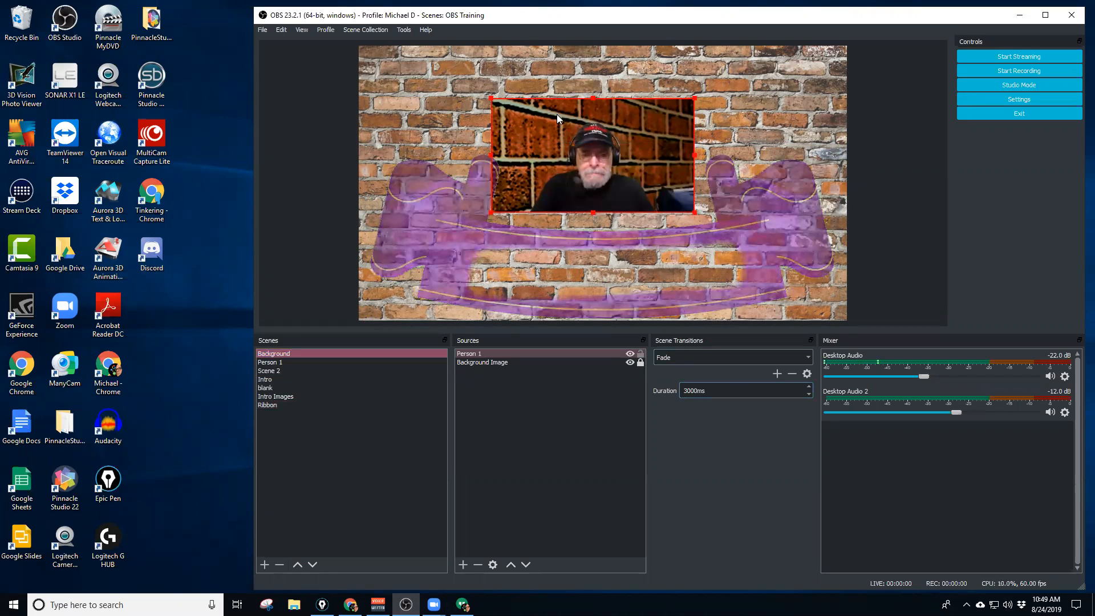
pyautogui.moveTo(555, 133); pyautogui.dragTo(562, 133)
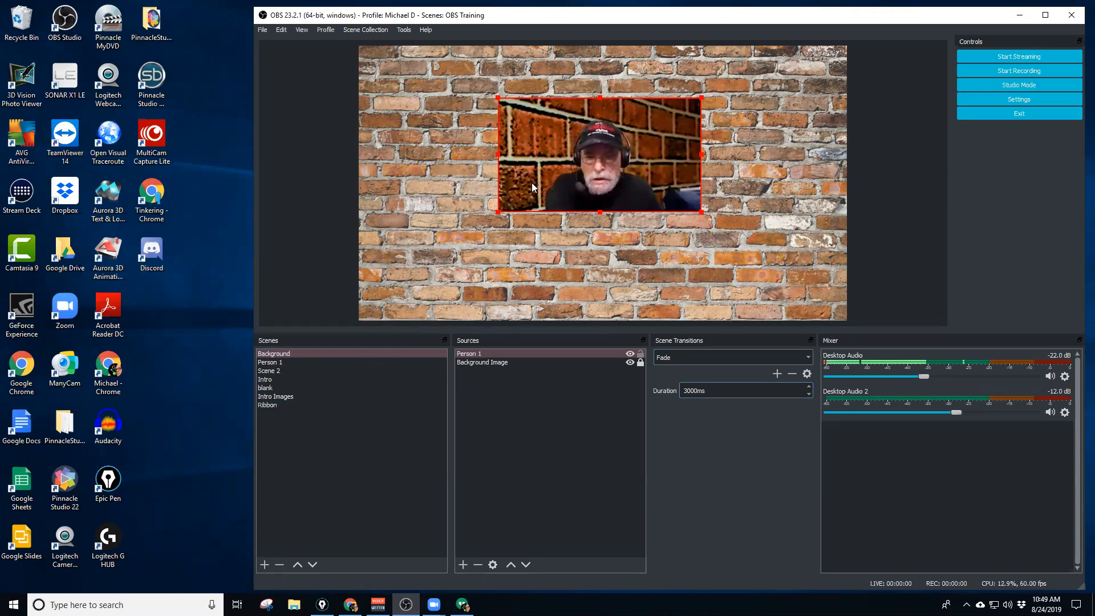
pyautogui.moveTo(532, 182); pyautogui.dragTo(535, 182)
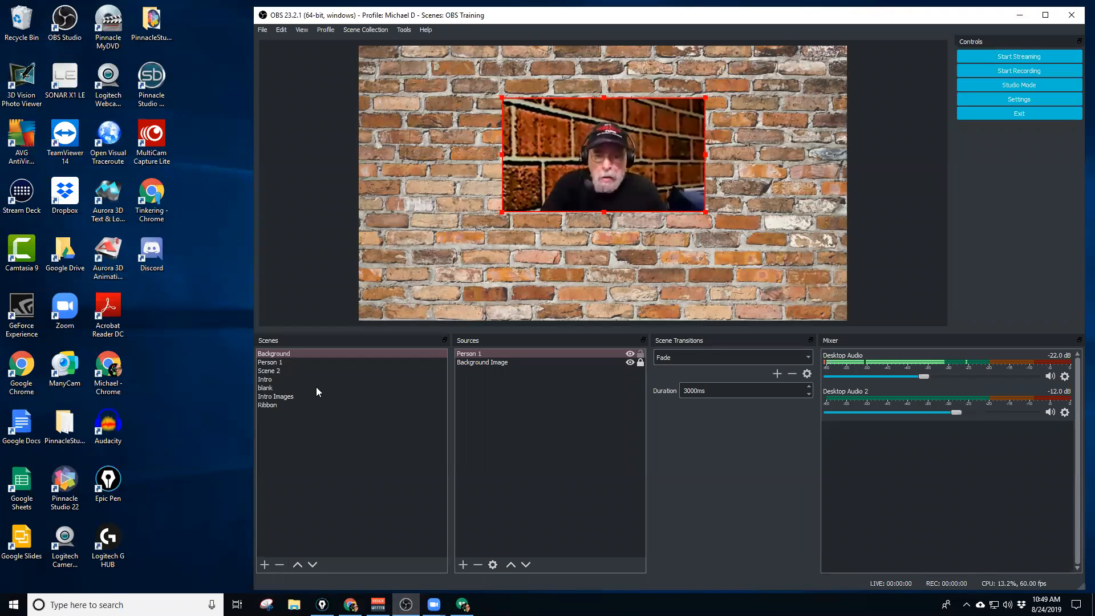
# Return to the Ribbon scene and nudge the ribbon image slightly right.
pyautogui.click(305, 402)
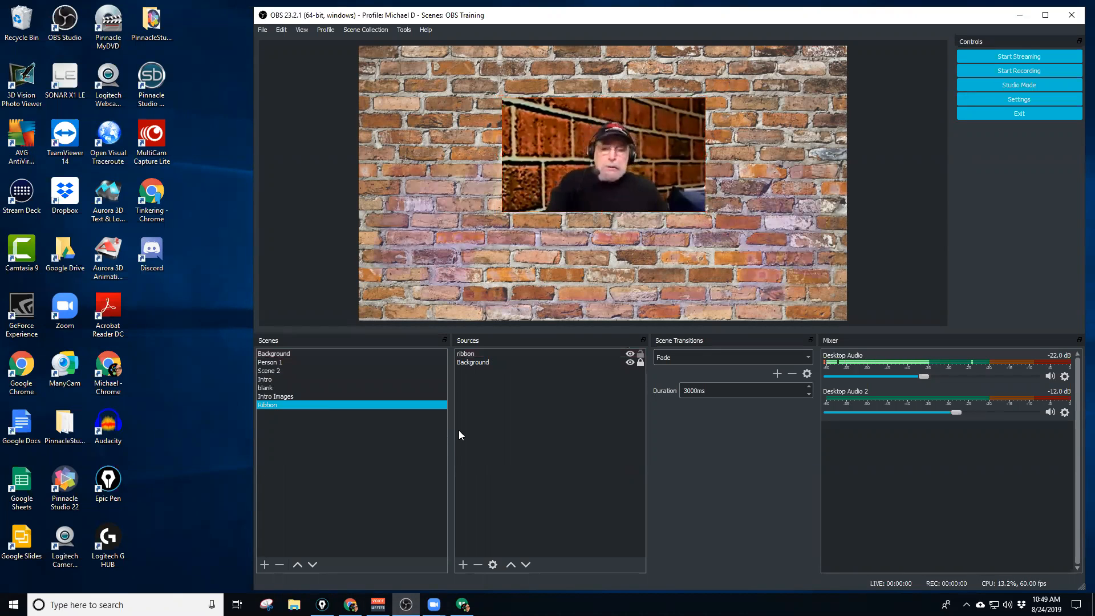
pyautogui.click(616, 280)
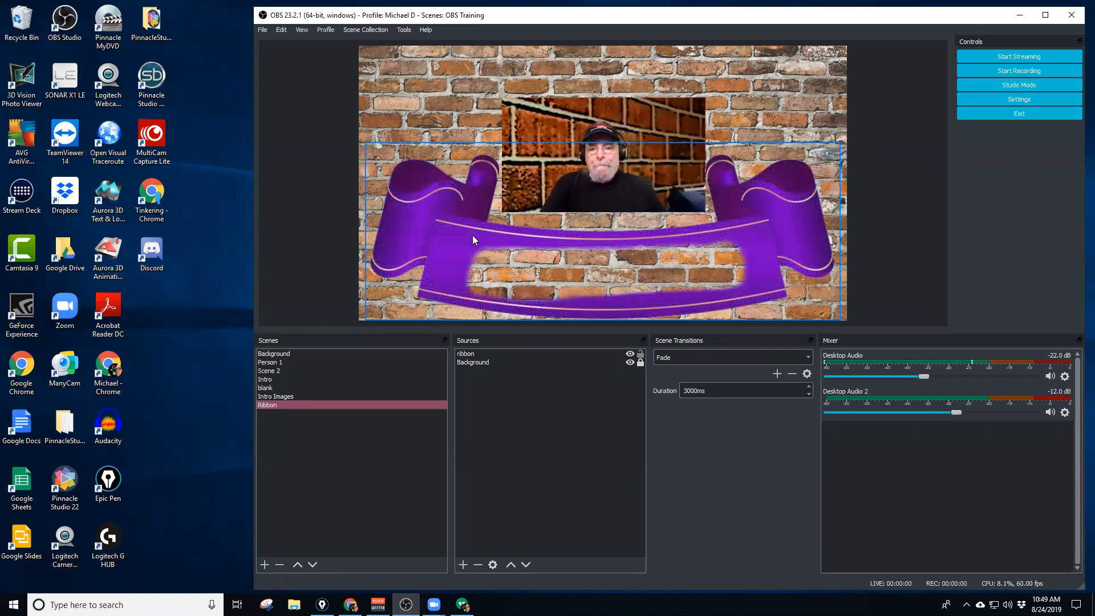
pyautogui.click(522, 249)
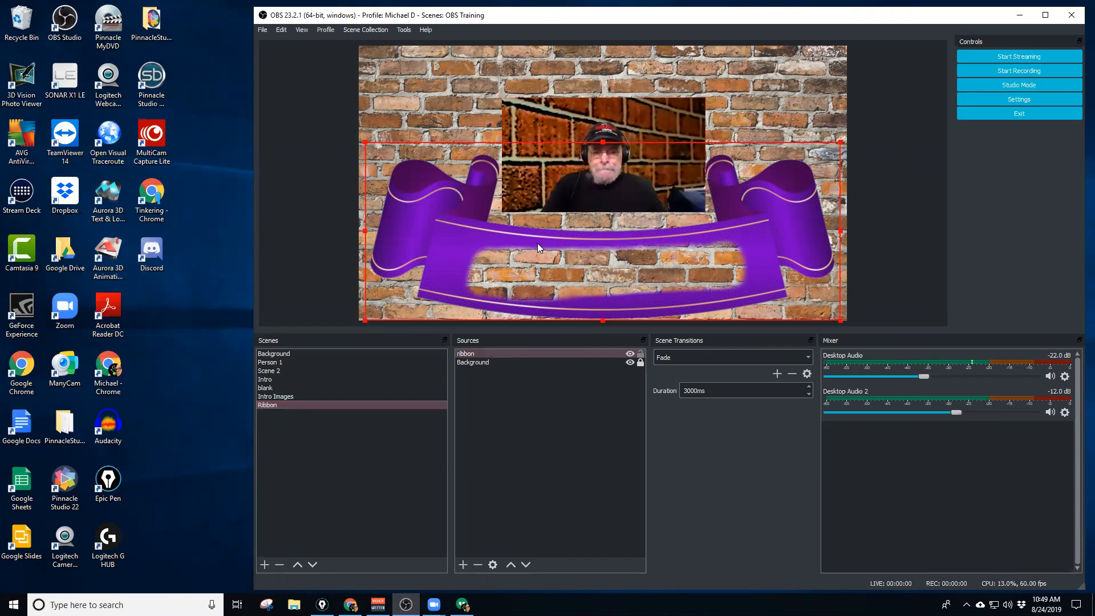
pyautogui.press('Right')
pyautogui.press('Right')
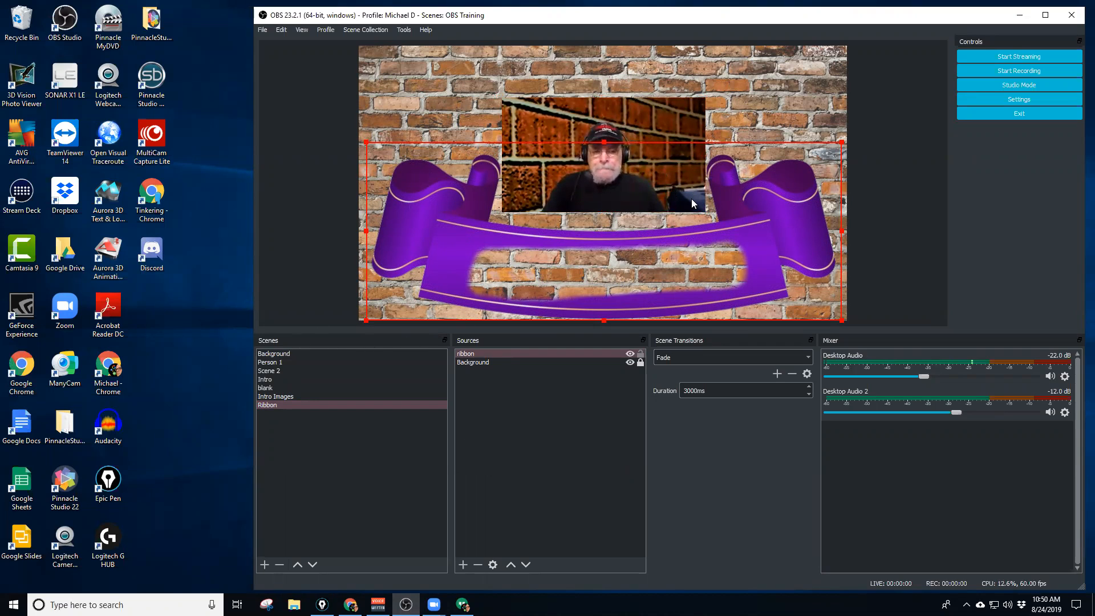
# Draw red arrows marking the webcam picture's edges beside the ribbon curls, and clear them.
pyautogui.moveTo(677, 206); pyautogui.dragTo(691, 186)
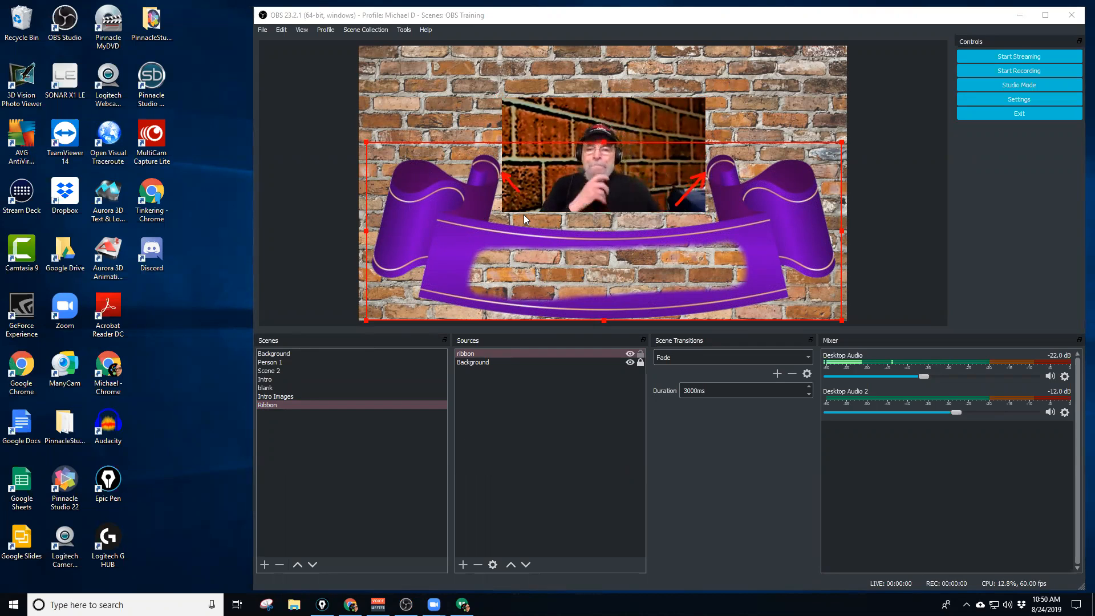
pyautogui.hotkey('ctrl', 'shift', '7')
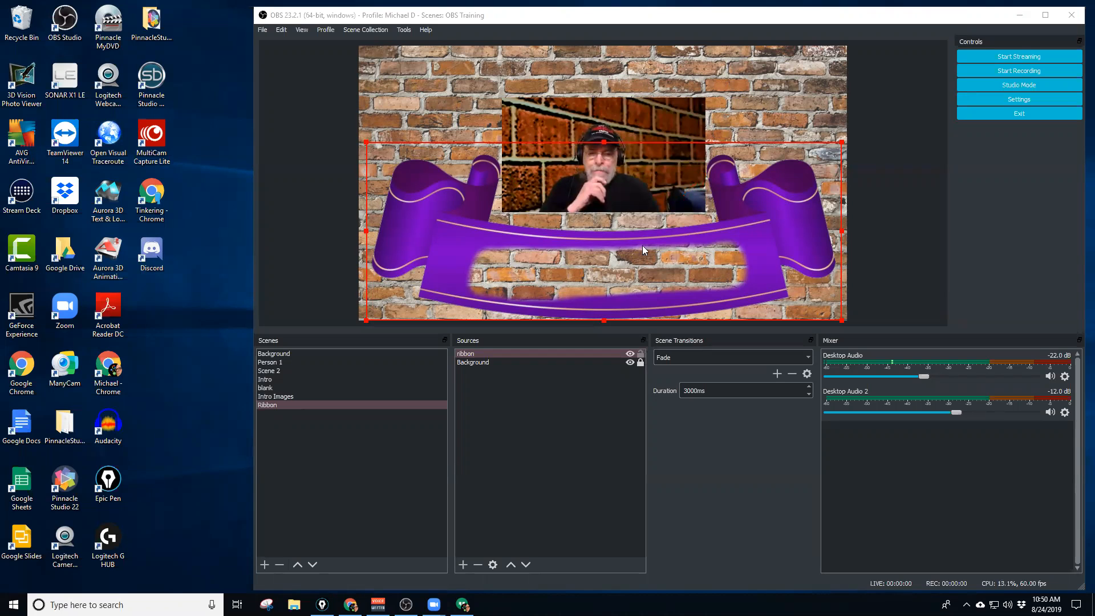
# Fine-tune the ribbon's horizontal position with a small move right and nudges left so its curls sit evenly beside the webcam picture.
pyautogui.moveTo(701, 228); pyautogui.dragTo(705, 227)
pyautogui.press('Left')
pyautogui.press('Left')
pyautogui.press('Left')
pyautogui.press('Left')
pyautogui.press('Left')
pyautogui.press('Left')
pyautogui.press('Left')
pyautogui.press('Left')
pyautogui.press('Left')
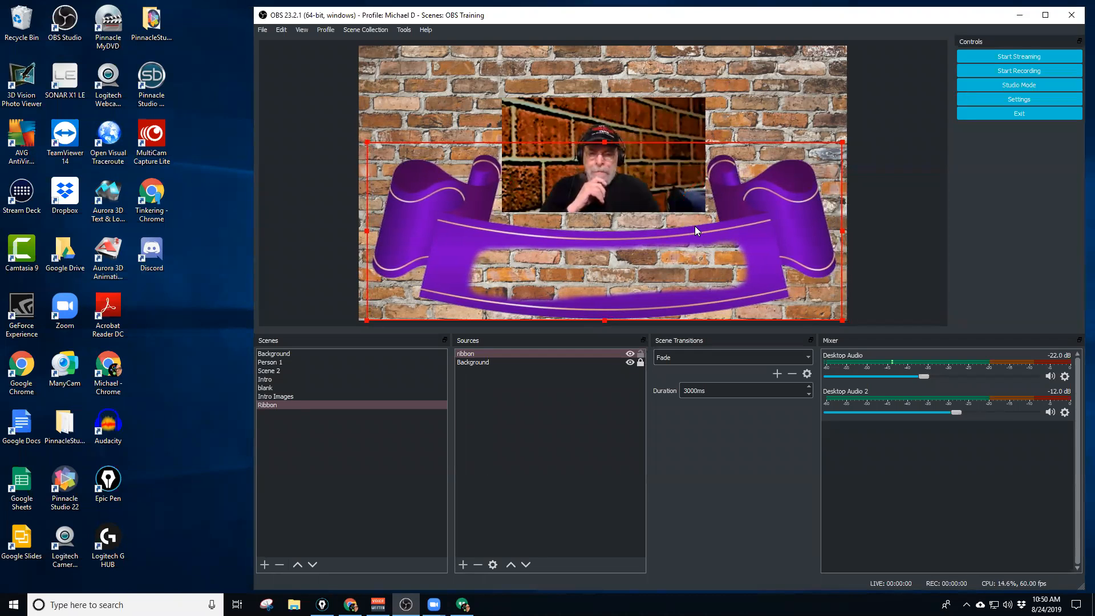
pyautogui.press('Left')
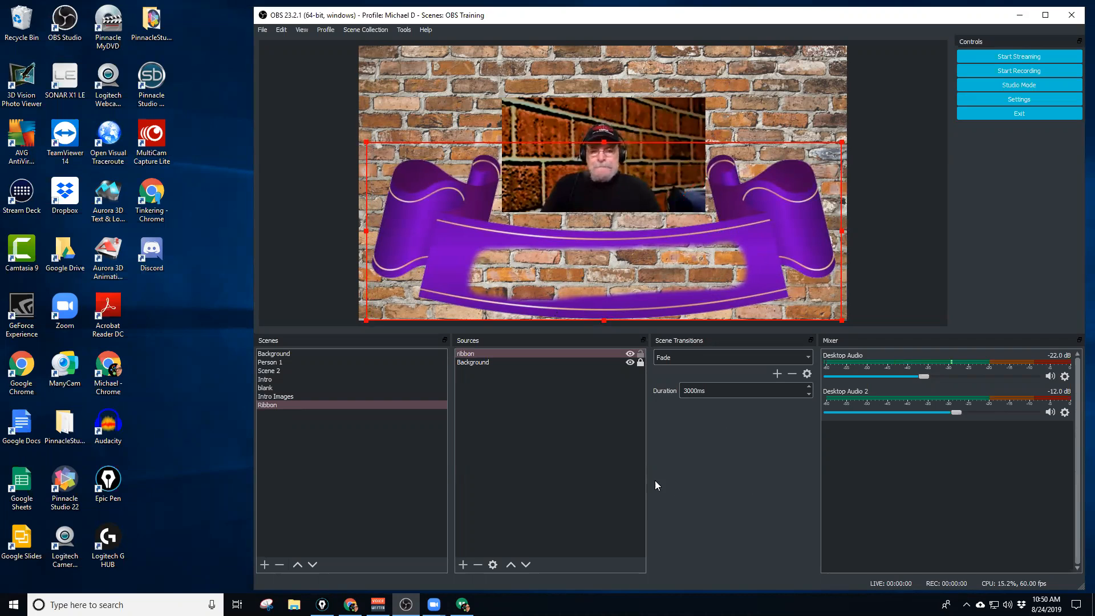
# Lock the ribbon source in the Ribbon scene.
pyautogui.click(489, 362)
pyautogui.click(500, 354)
pyautogui.click(499, 354)
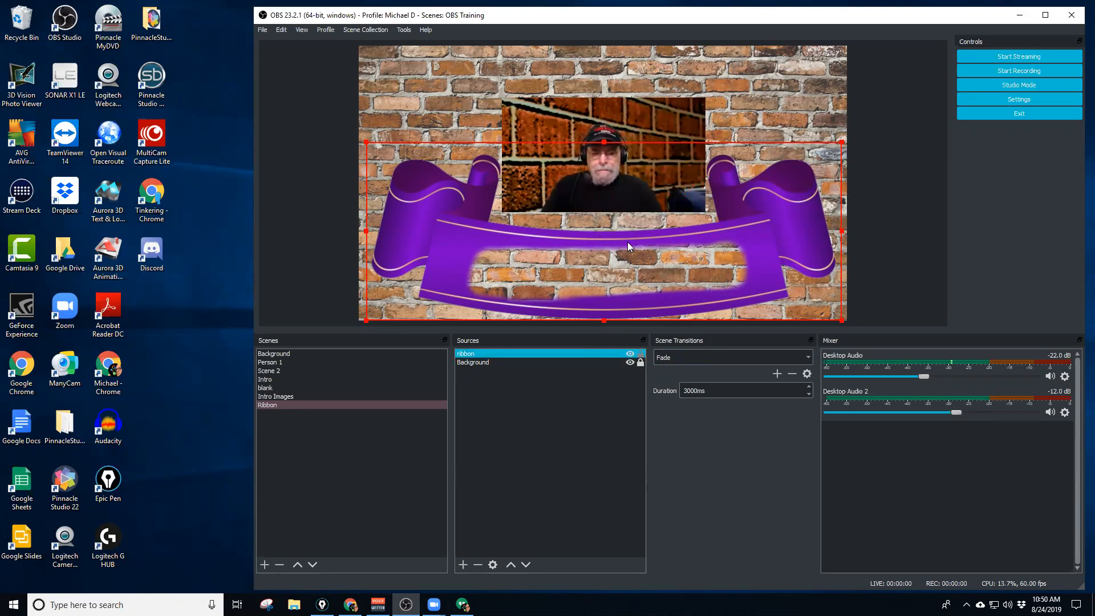
pyautogui.click(640, 353)
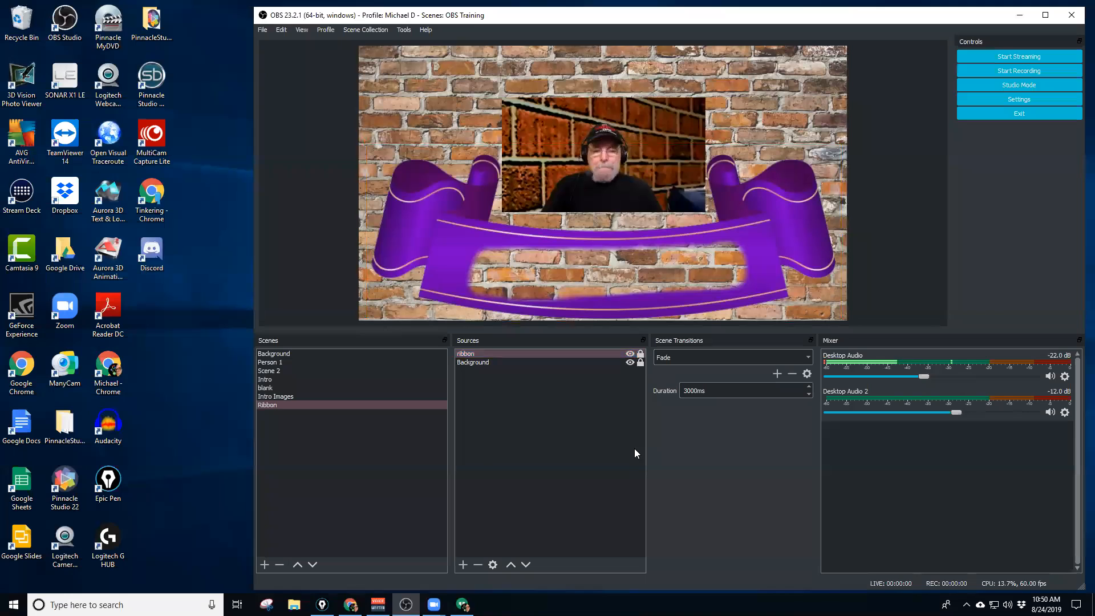
# Add a new Text (GDI+) source named New Text to the Ribbon scene.
pyautogui.click(463, 563)
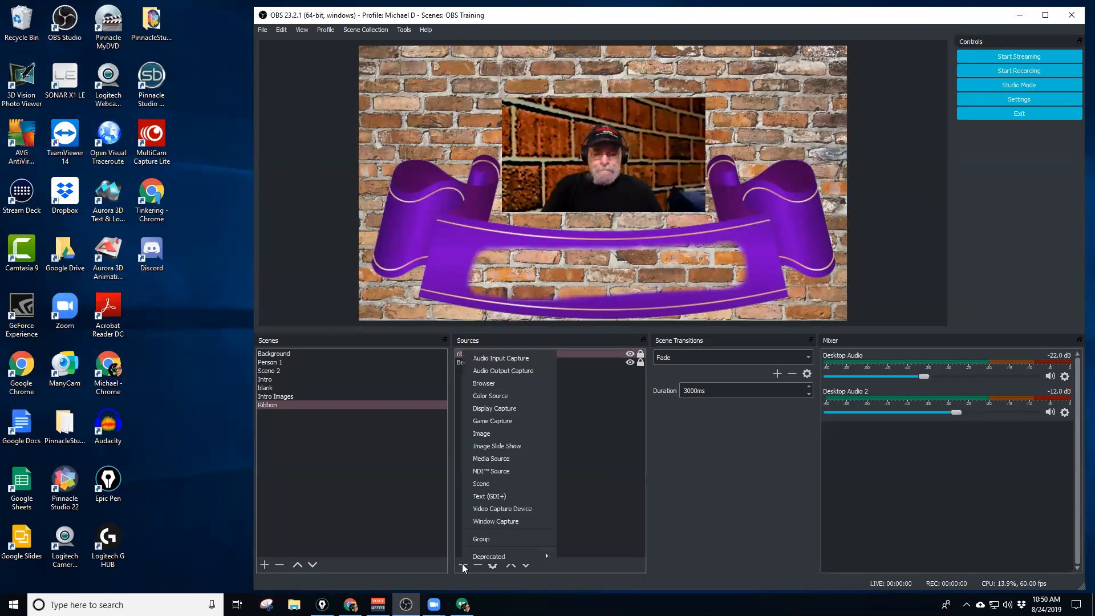
pyautogui.click(521, 497)
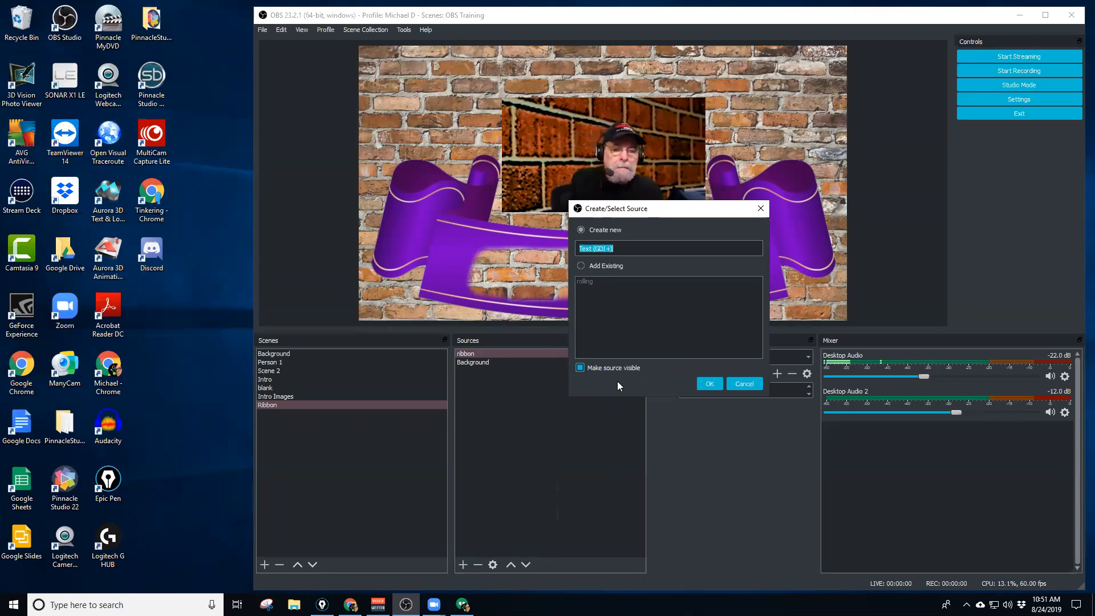
pyautogui.write('New Text')
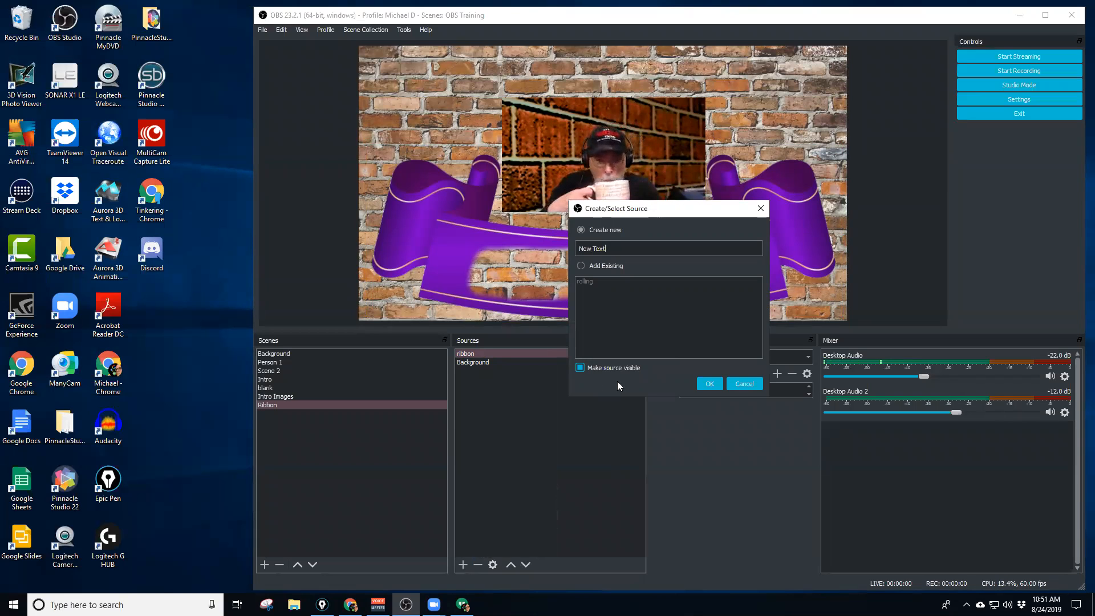
pyautogui.click(713, 383)
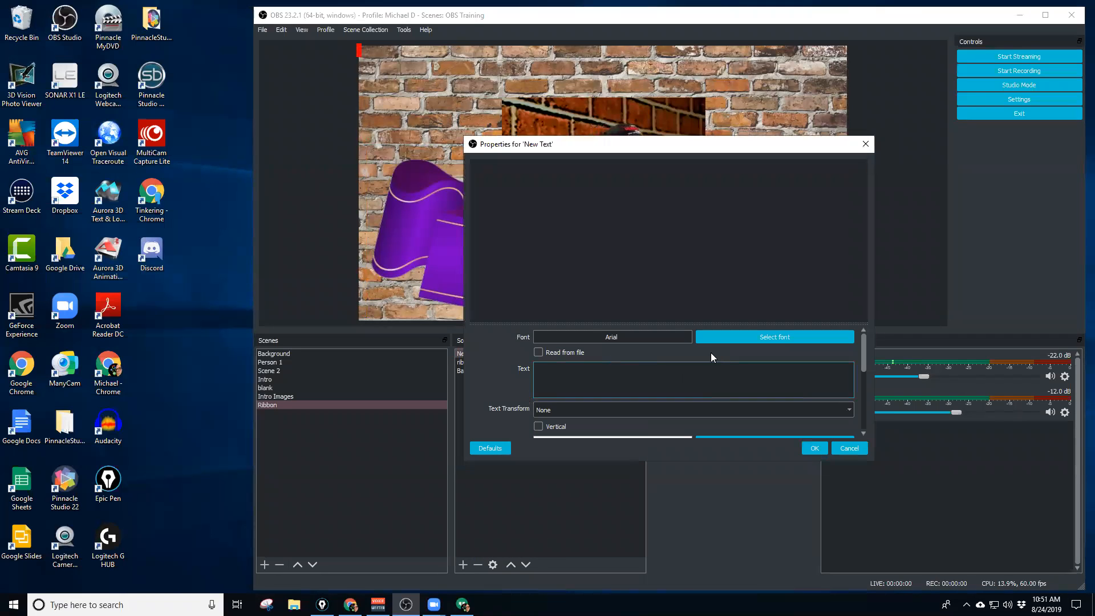
# Set the text source's font to Almonte Regular, size 36.
pyautogui.click(743, 337)
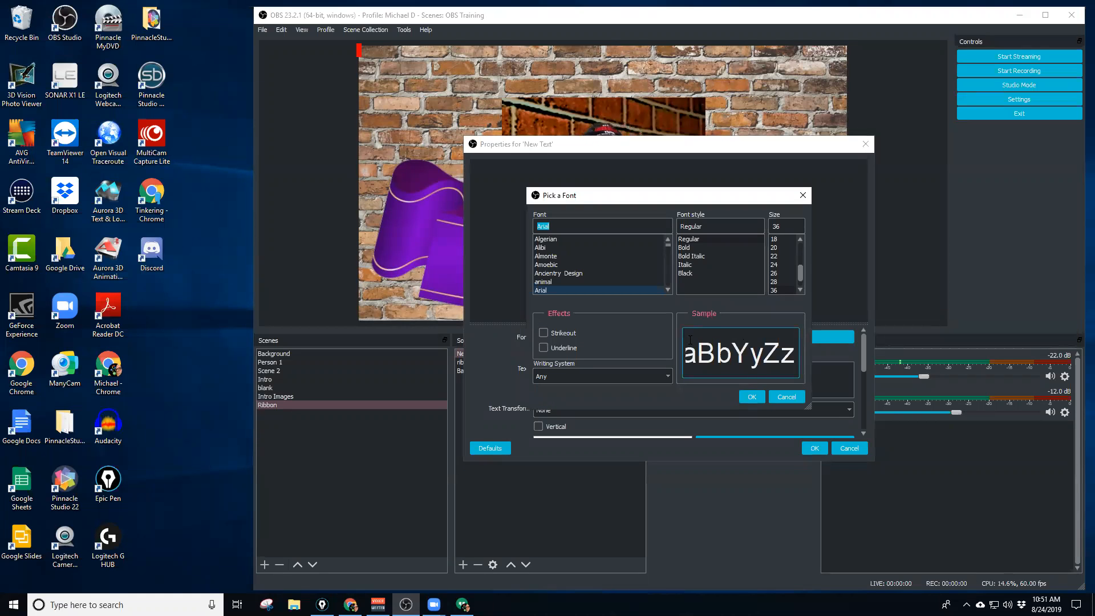
pyautogui.click(583, 245)
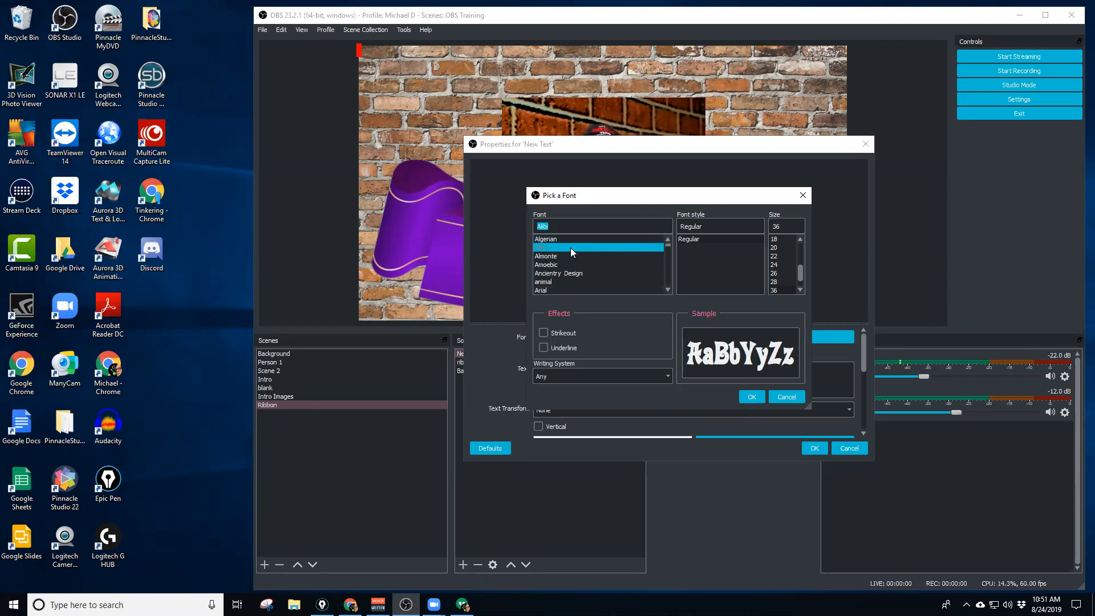
pyautogui.click(576, 255)
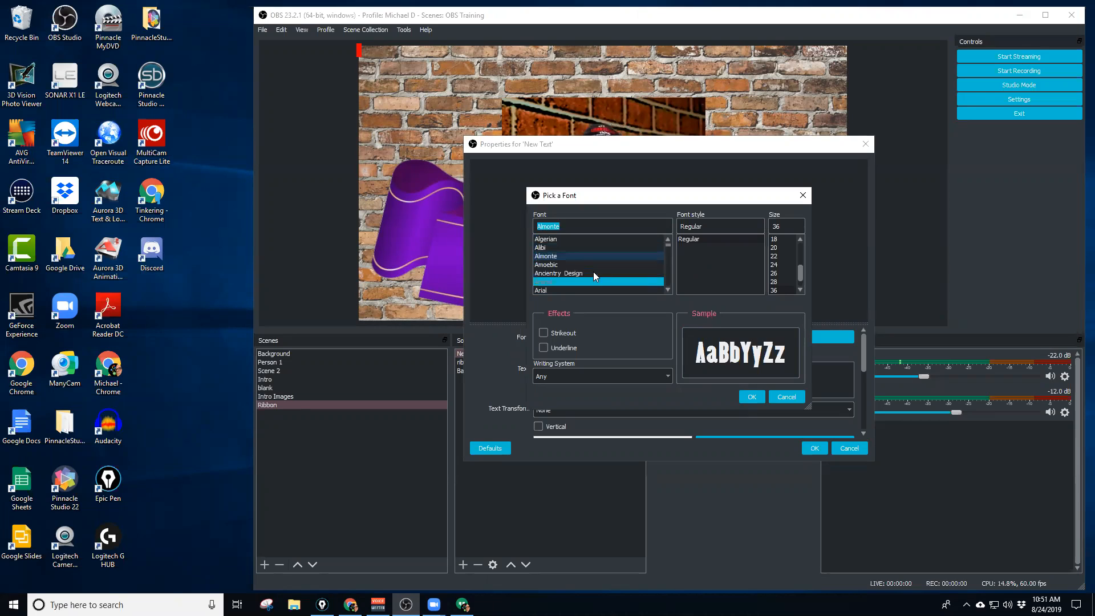
pyautogui.click(598, 262)
pyautogui.click(597, 256)
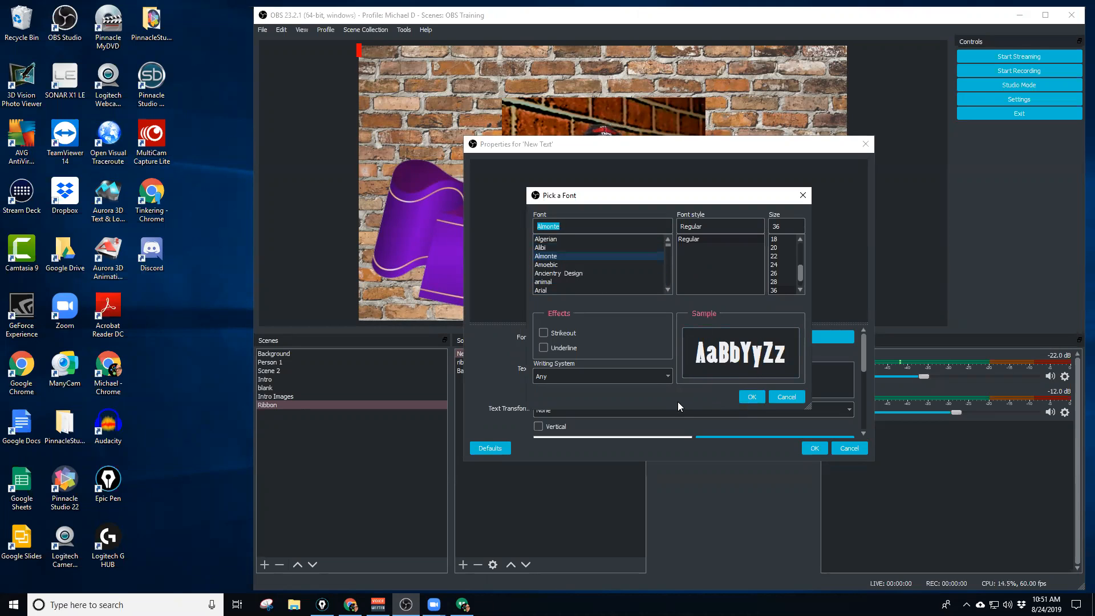
pyautogui.click(751, 397)
# Enter "This is for the demo on our Workshop in Tinkering with Tech" as the New Text source's content.
pyautogui.press('Tab')
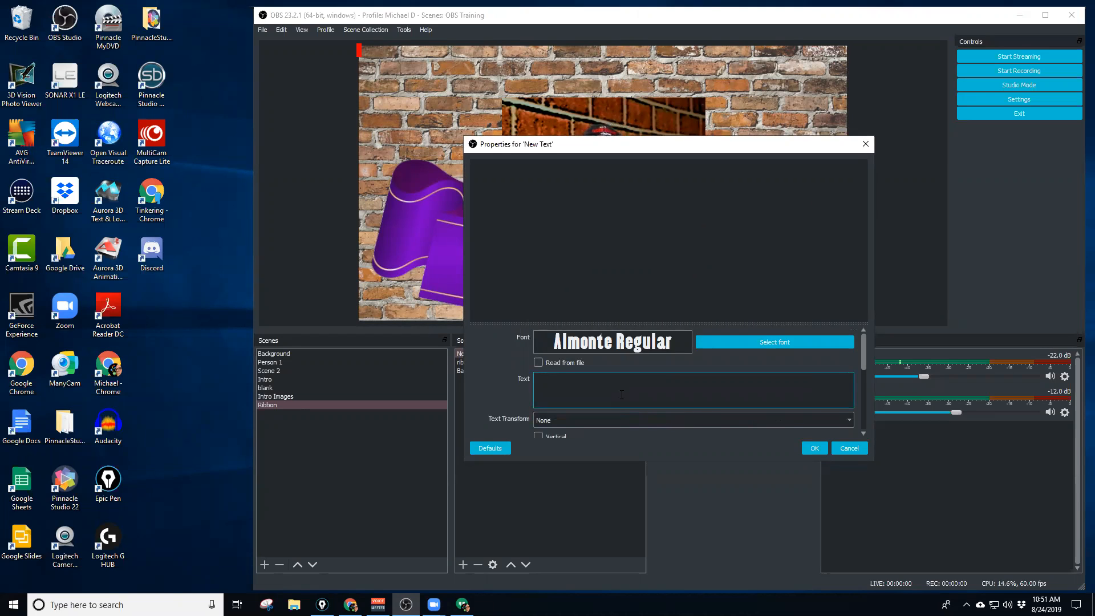
pyautogui.write('This is ')
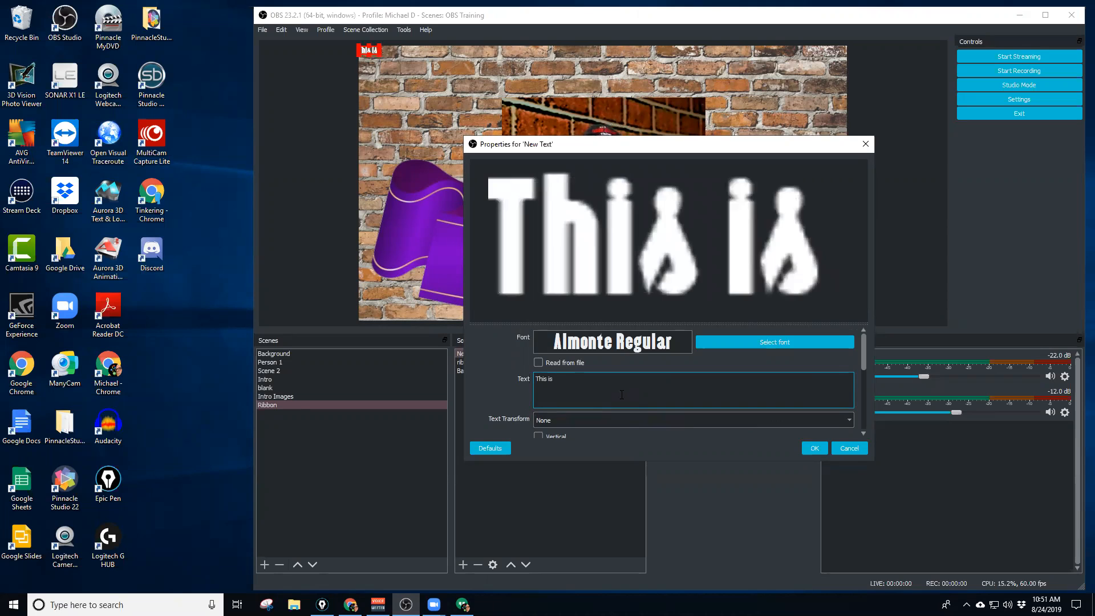
pyautogui.write('for the')
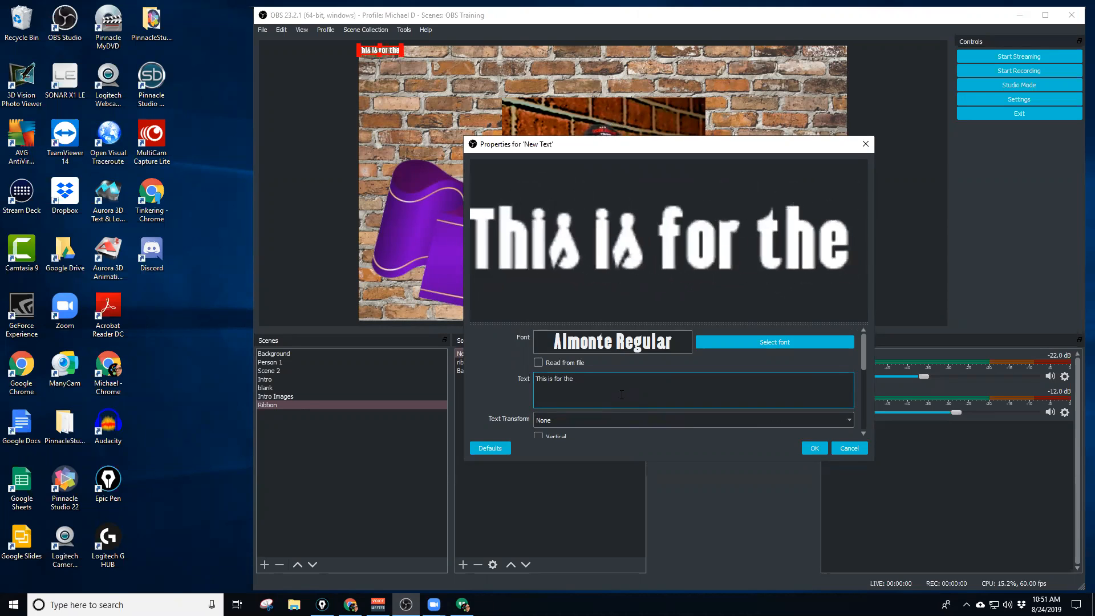
pyautogui.write(' demo ')
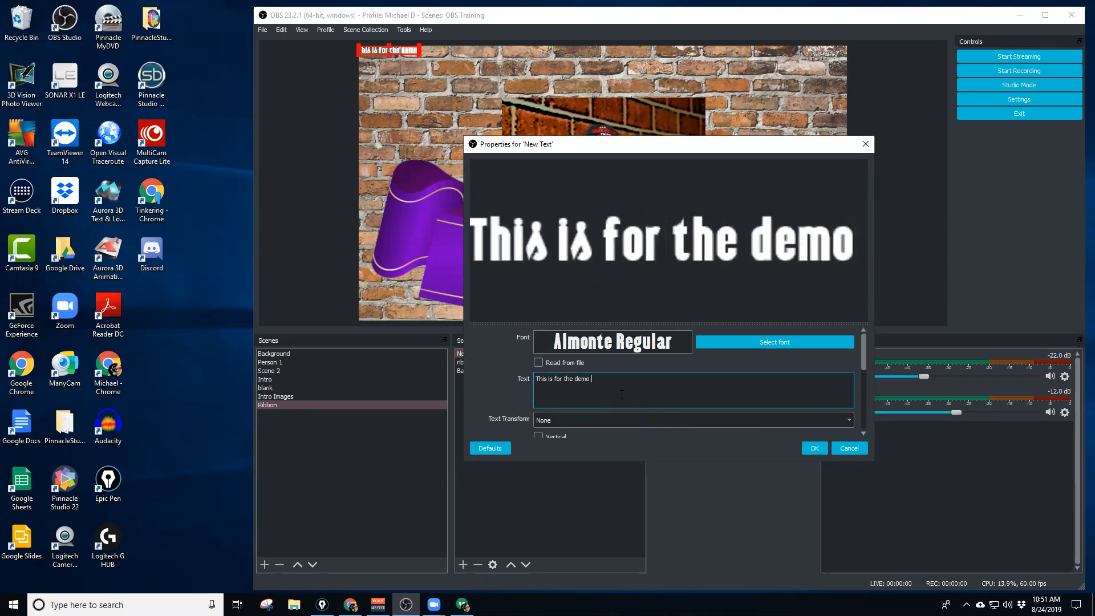
pyautogui.write('on our')
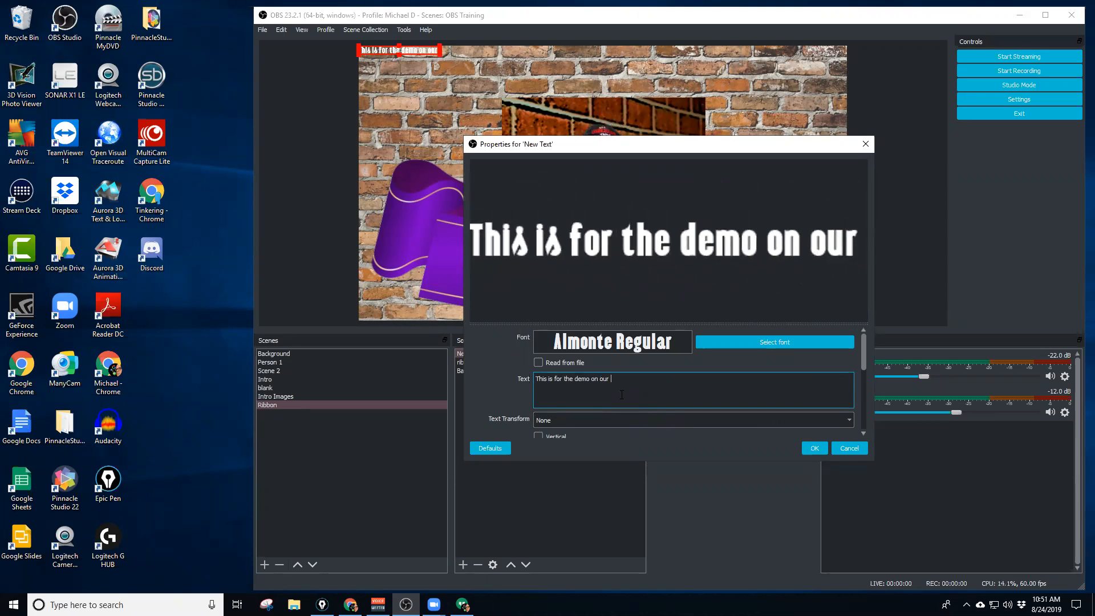
pyautogui.write(' Work')
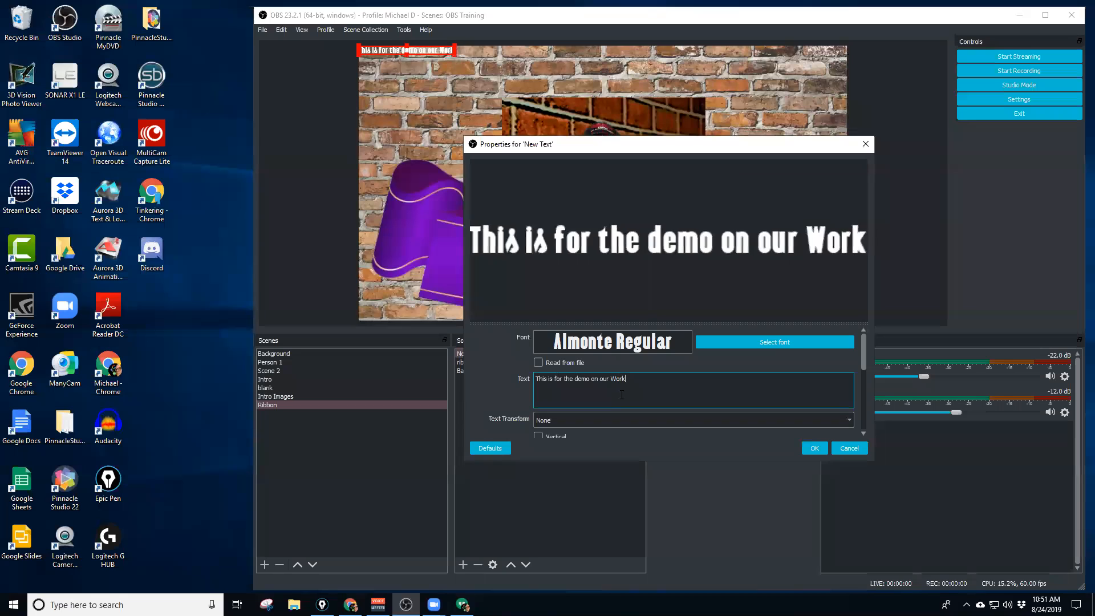
pyautogui.write('shop in')
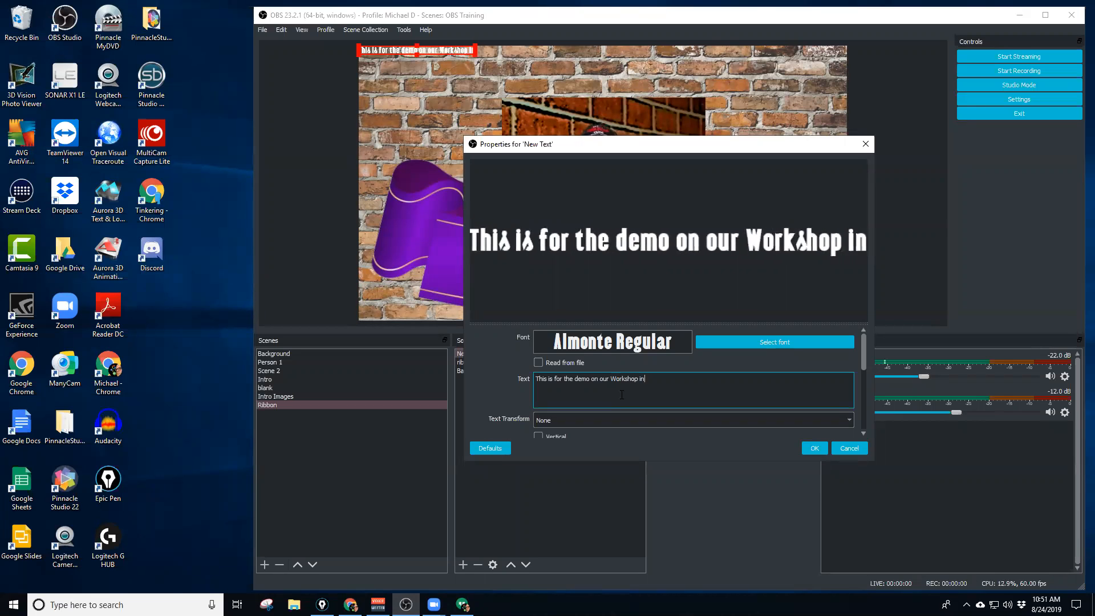
pyautogui.write(' Tinke')
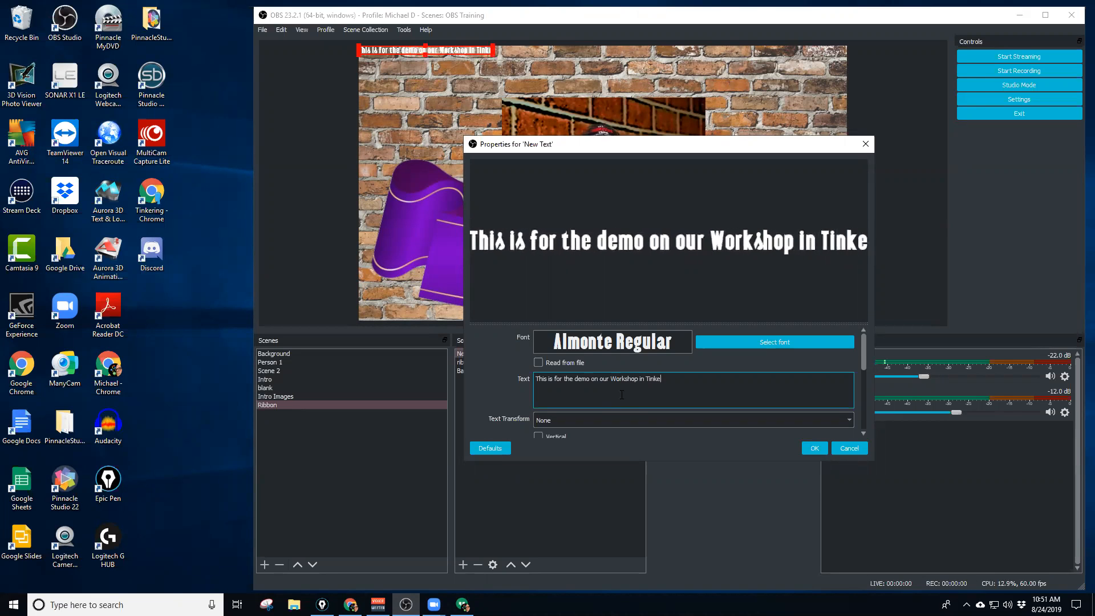
pyautogui.write('ring with Tech')
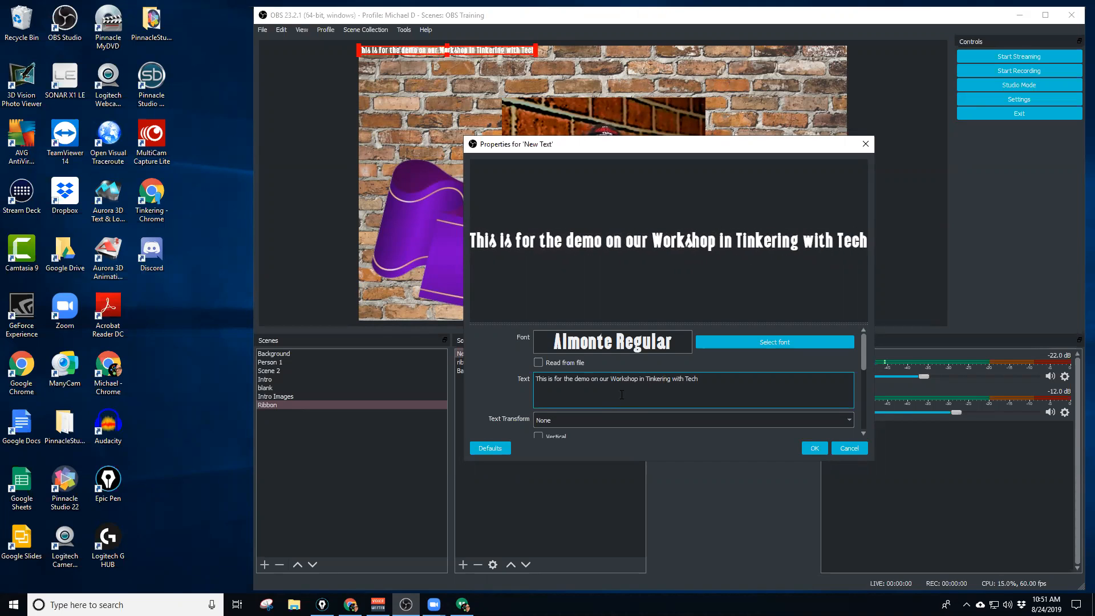
# Review the New Text source's colour, opacity and alignment options, keeping them as they are, and accept its properties.
pyautogui.scroll(-2, 685, 391)
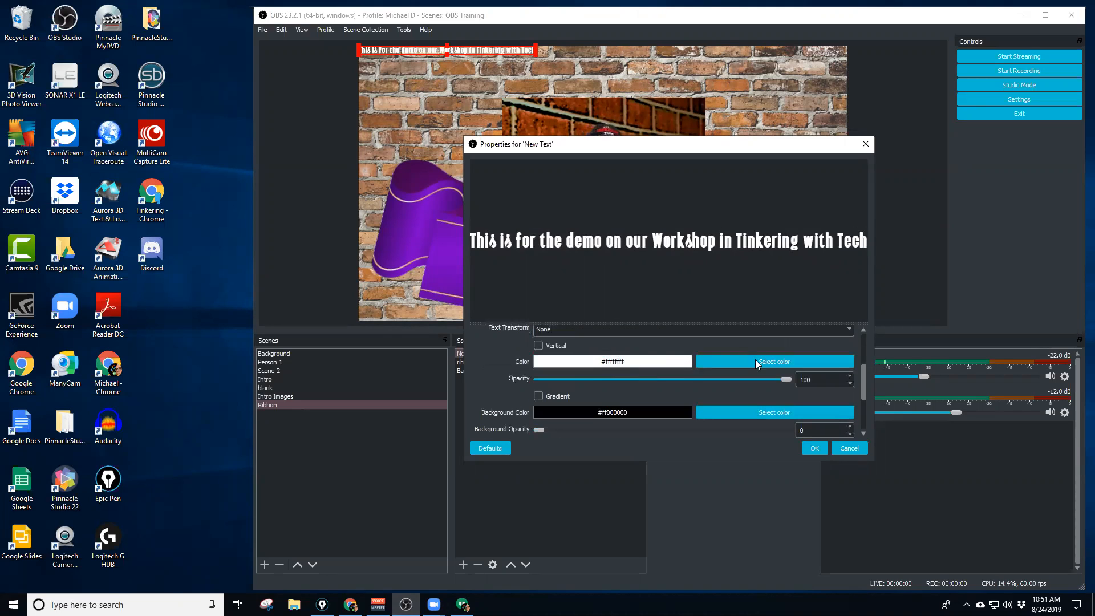
pyautogui.scroll(-1, 633, 385)
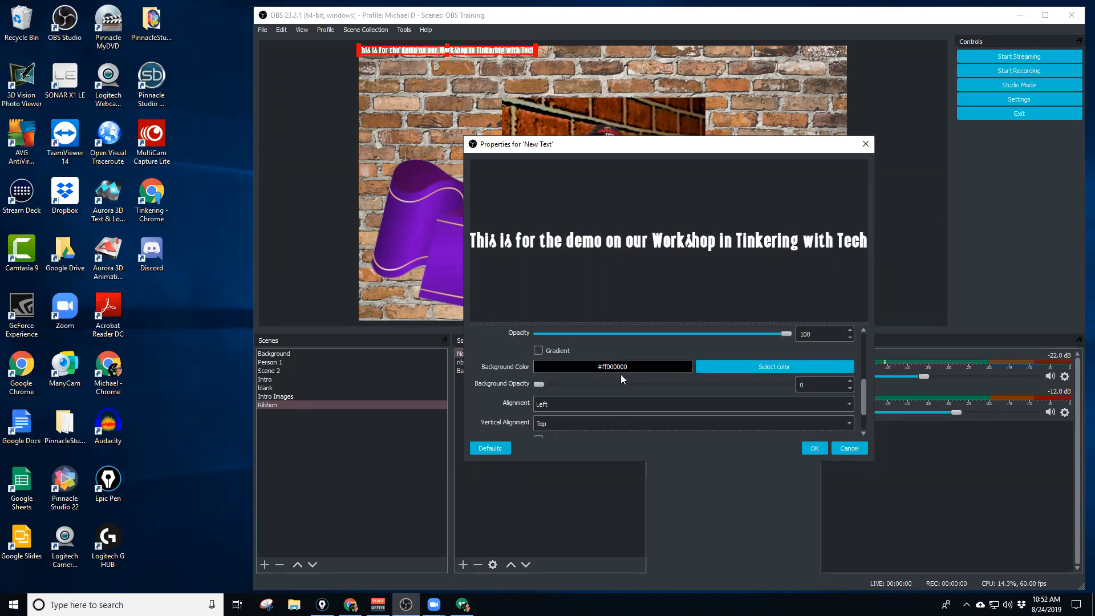
pyautogui.scroll(-1, 622, 375)
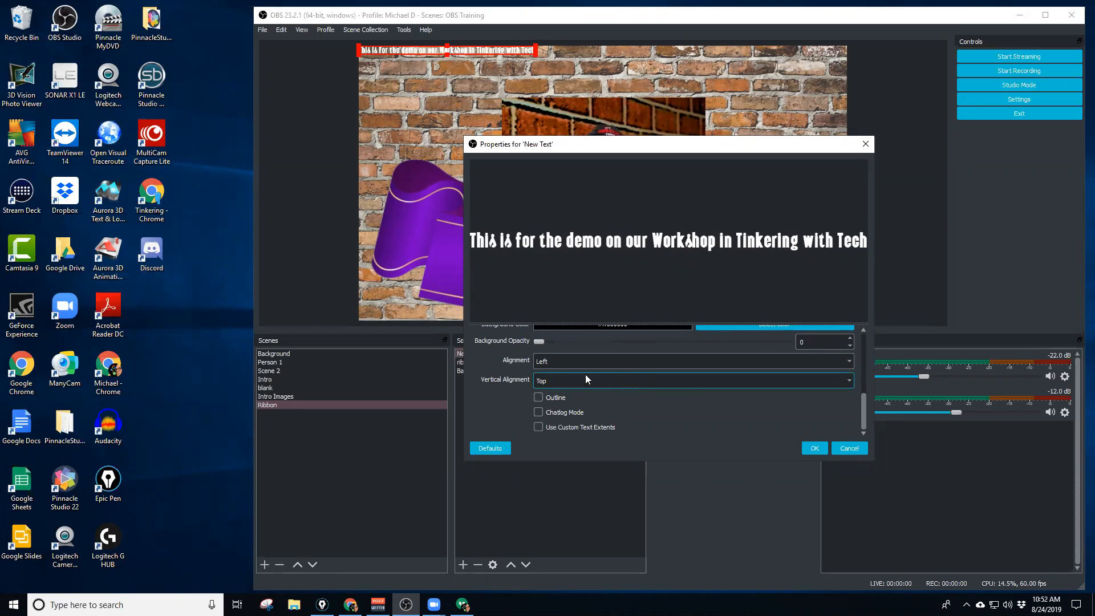
pyautogui.scroll(1, 585, 379)
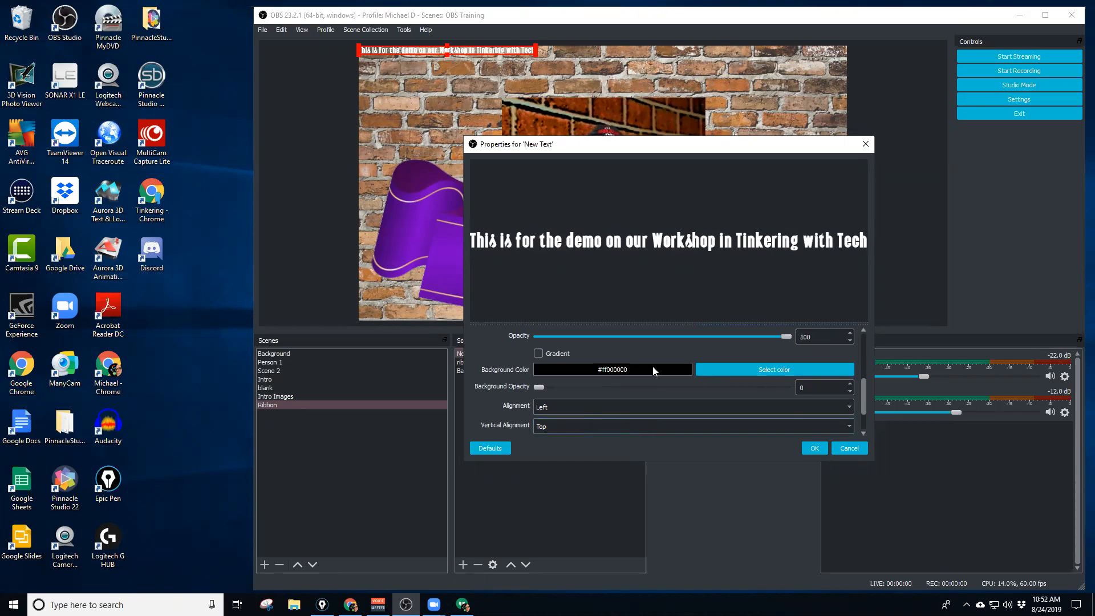
pyautogui.click(804, 449)
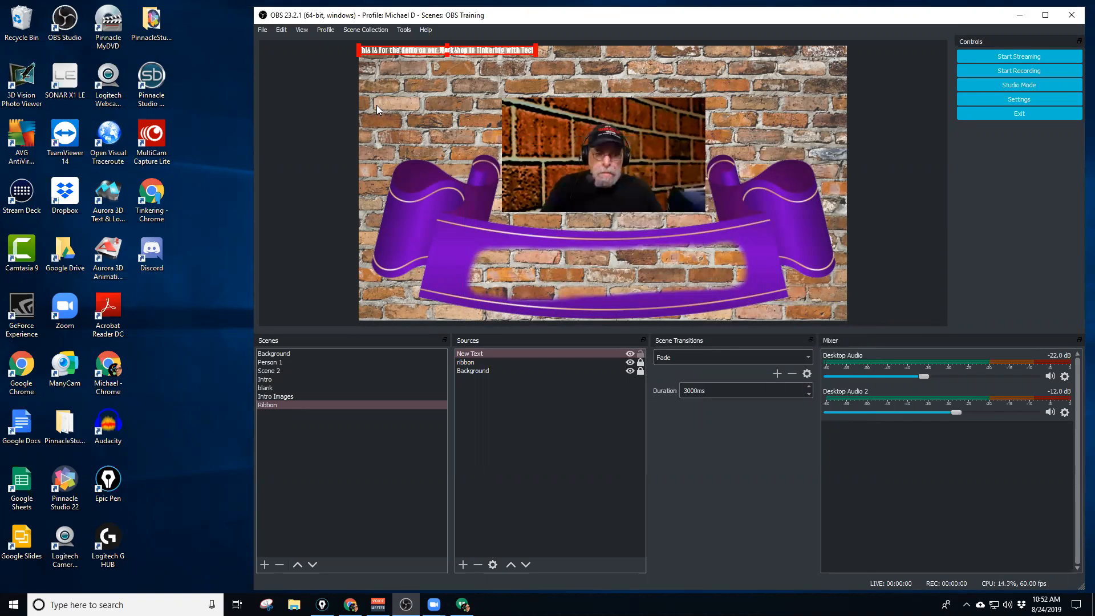
# Enlarge the New Text source and move it so it starts inside the ribbon's central opening.
pyautogui.moveTo(306, 123); pyautogui.dragTo(380, 73)
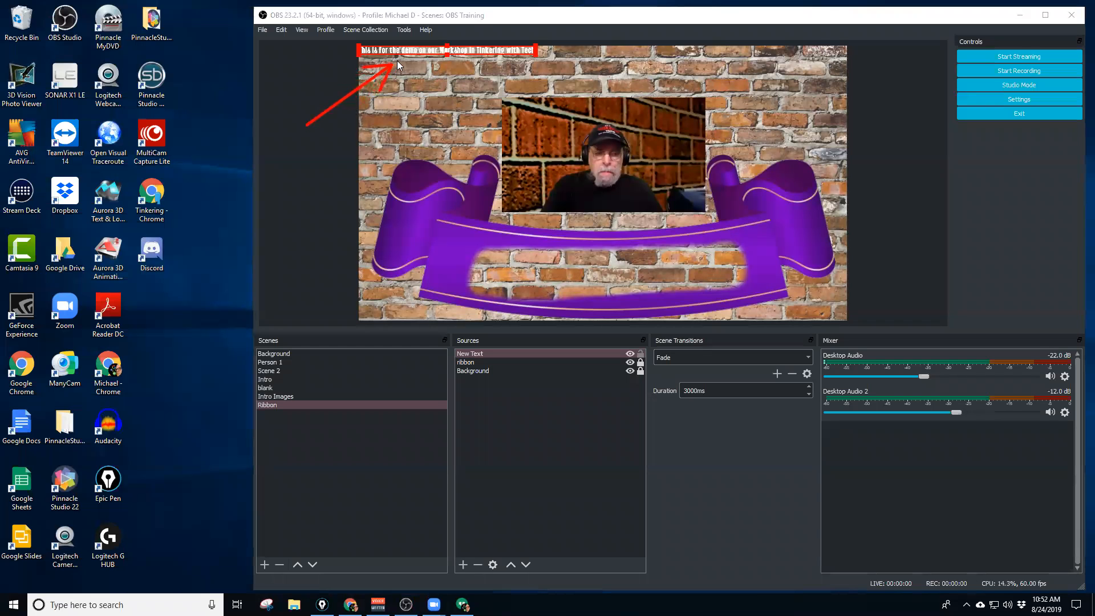
pyautogui.hotkey('ctrl', 'shift', '7')
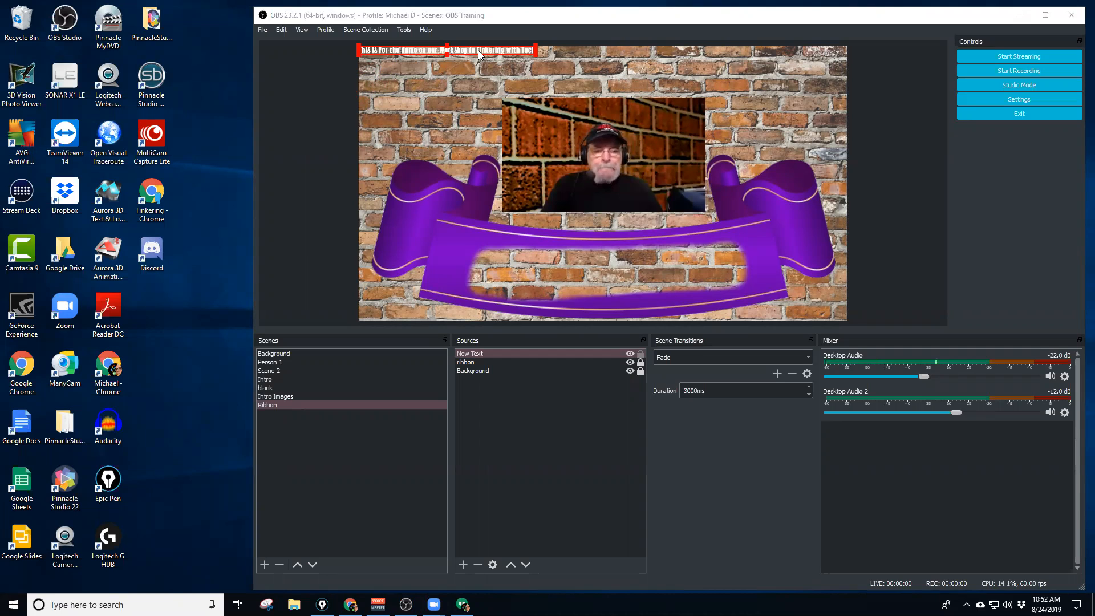
pyautogui.moveTo(479, 55); pyautogui.dragTo(602, 265)
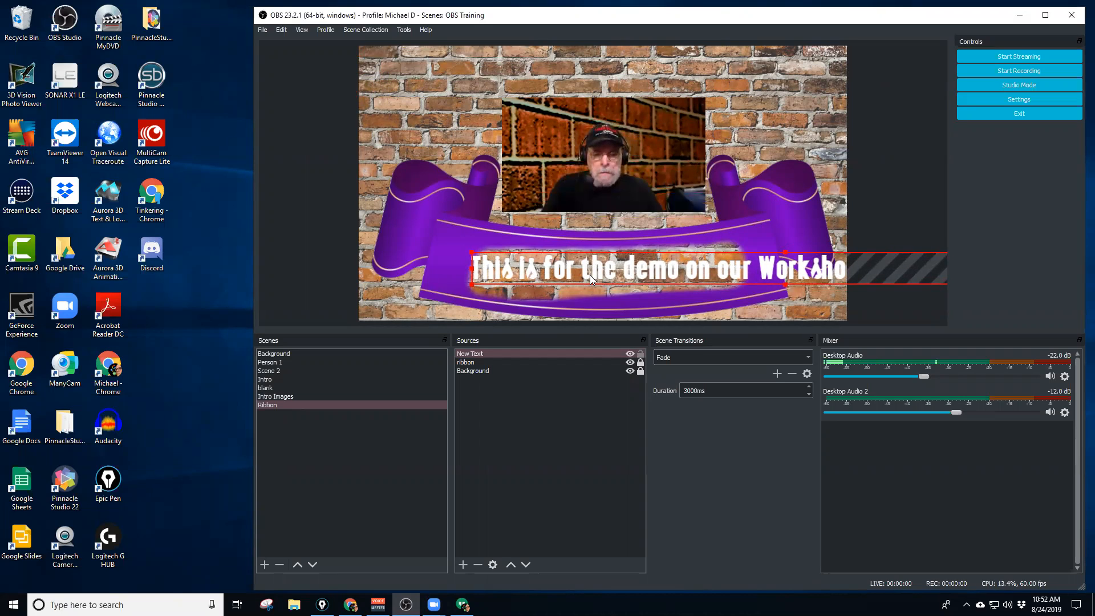
# Change the New Text source's text color to black (#000000) and accept the properties.
pyautogui.click(532, 354)
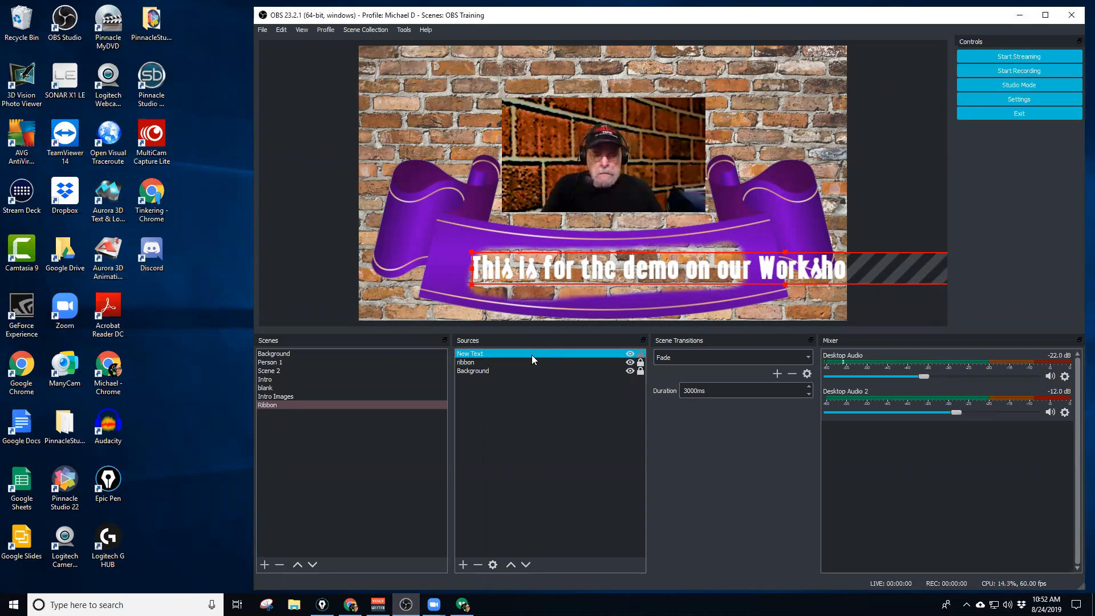
pyautogui.rightClick(531, 355)
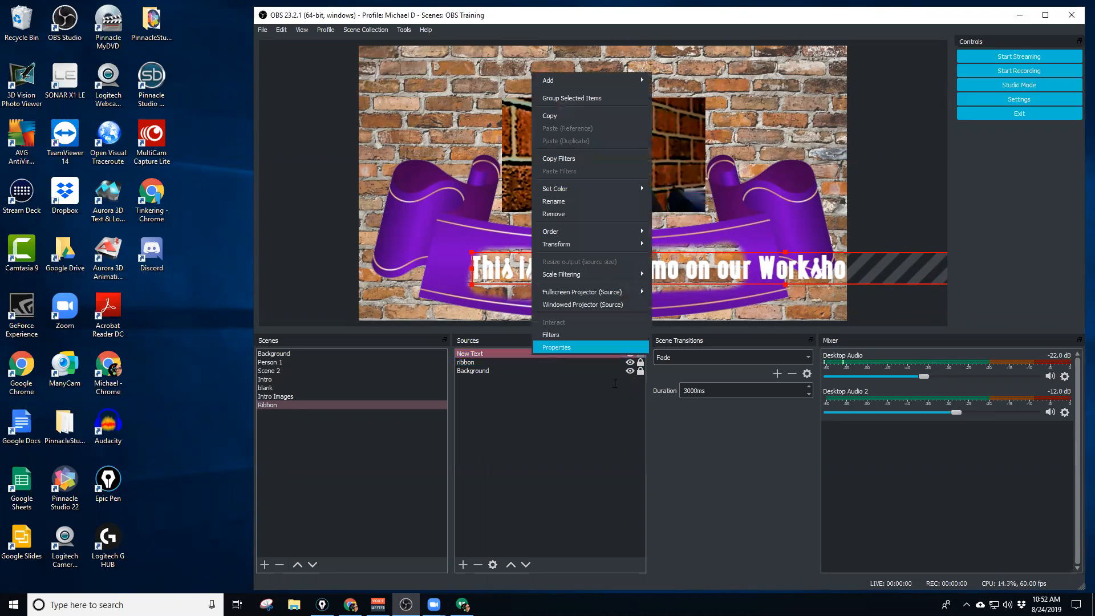
pyautogui.click(556, 347)
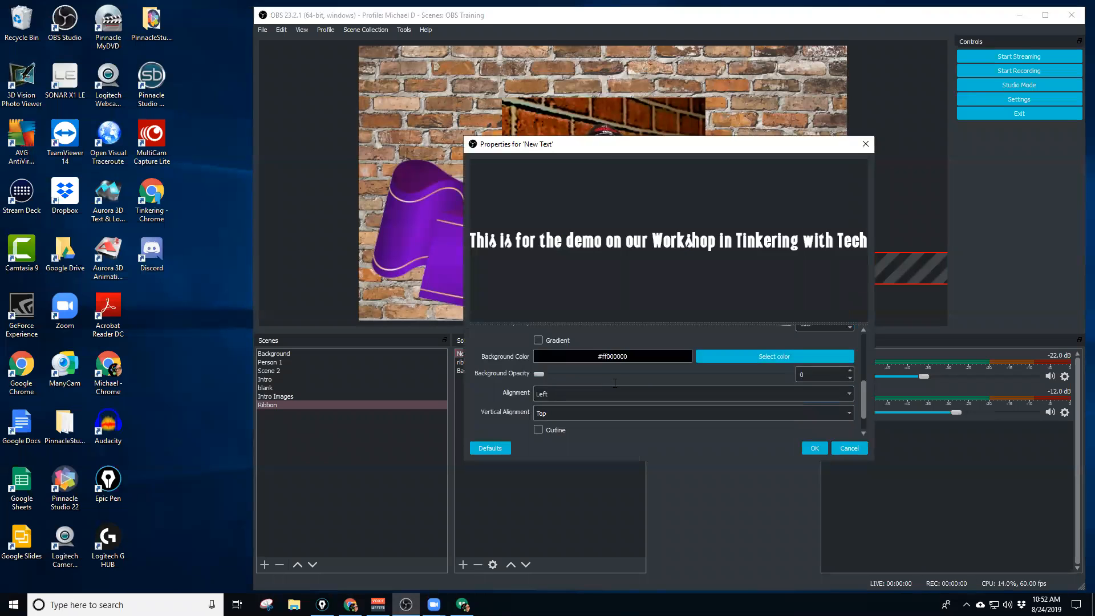
pyautogui.scroll(3, 614, 382)
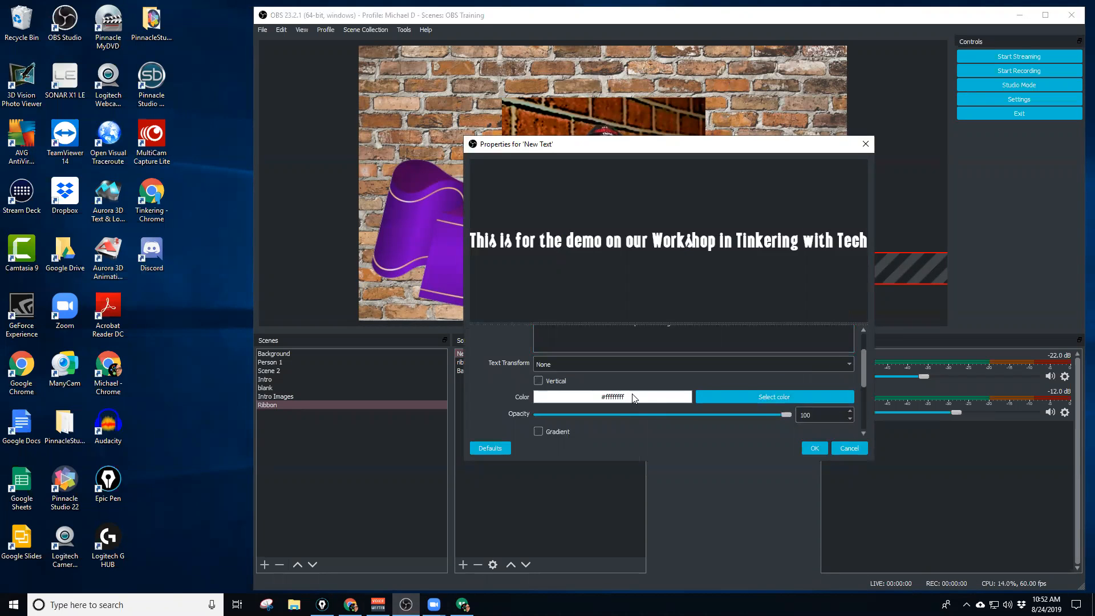
pyautogui.click(745, 393)
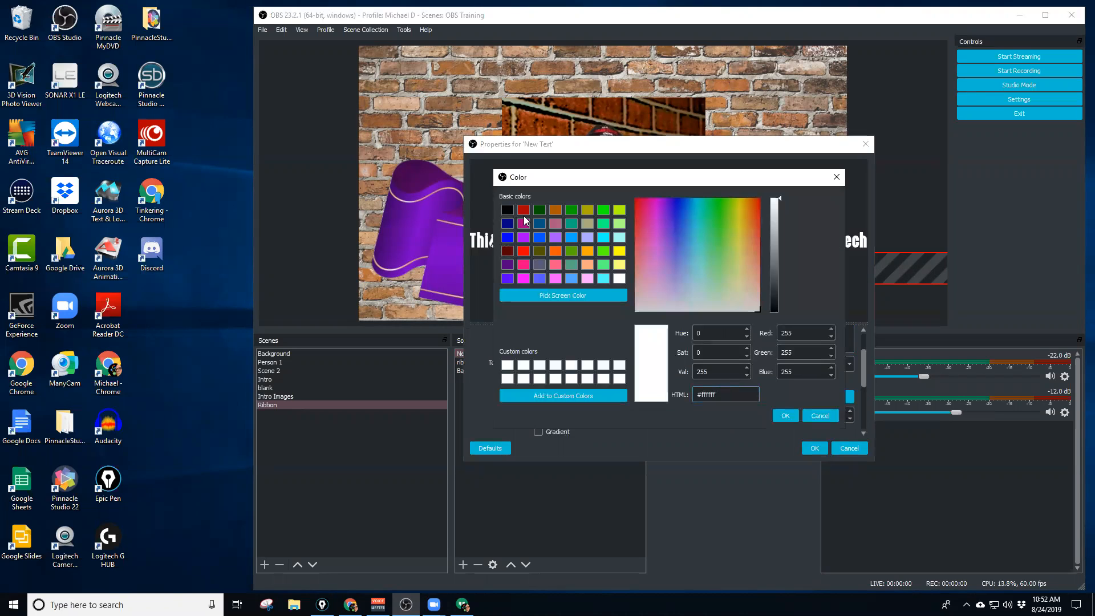
pyautogui.click(508, 211)
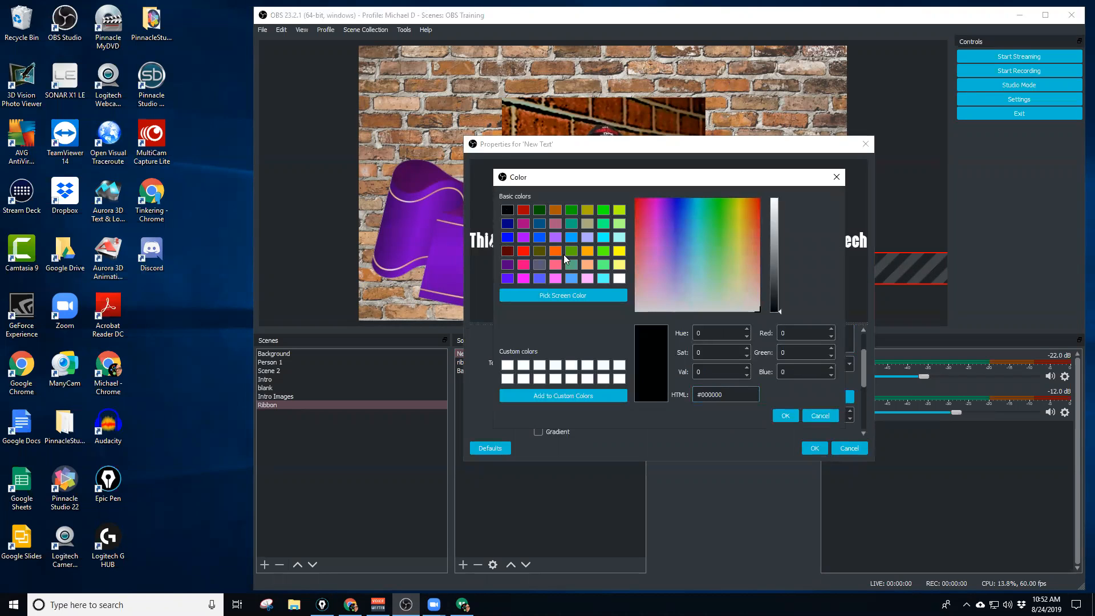
pyautogui.click(785, 416)
pyautogui.click(813, 444)
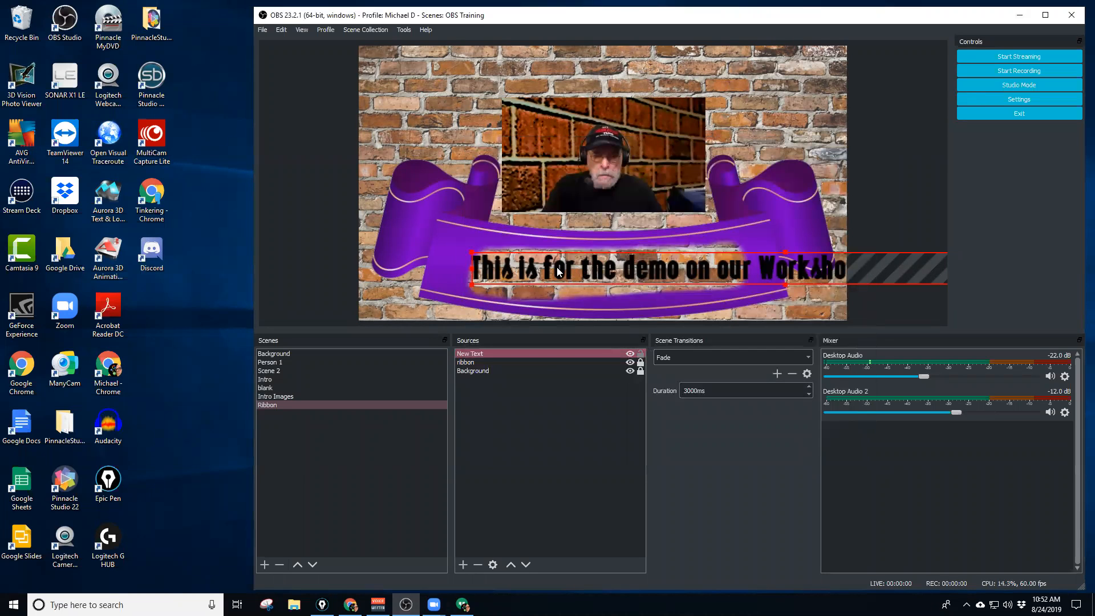
# Shift the text slightly left on the ribbon and order New Text between the ribbon and Background sources.
pyautogui.moveTo(558, 272); pyautogui.dragTo(494, 271)
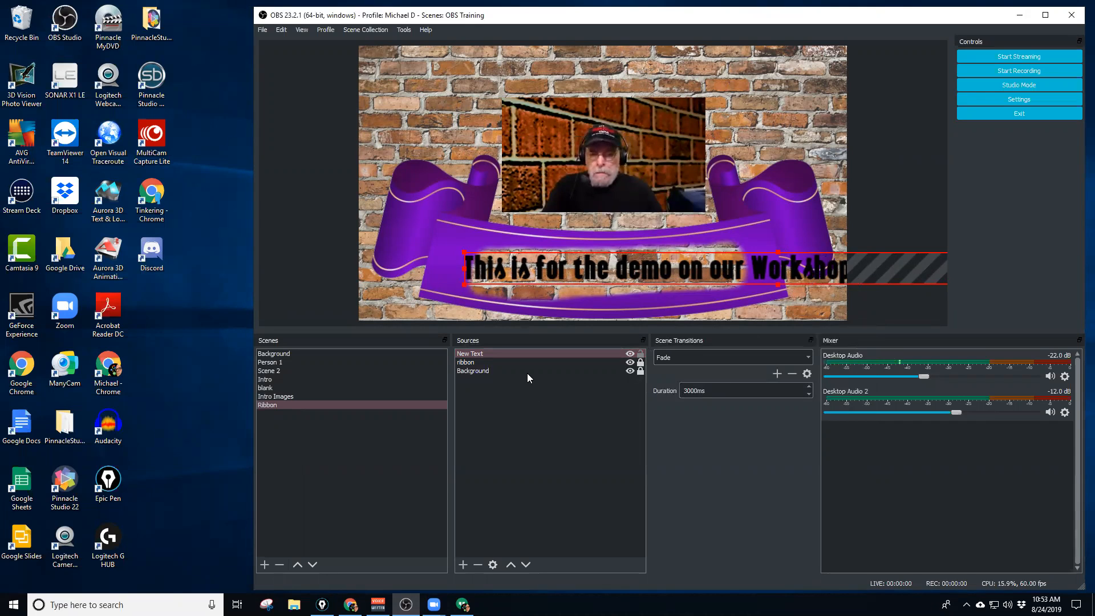
pyautogui.click(535, 354)
pyautogui.moveTo(538, 356); pyautogui.dragTo(538, 372)
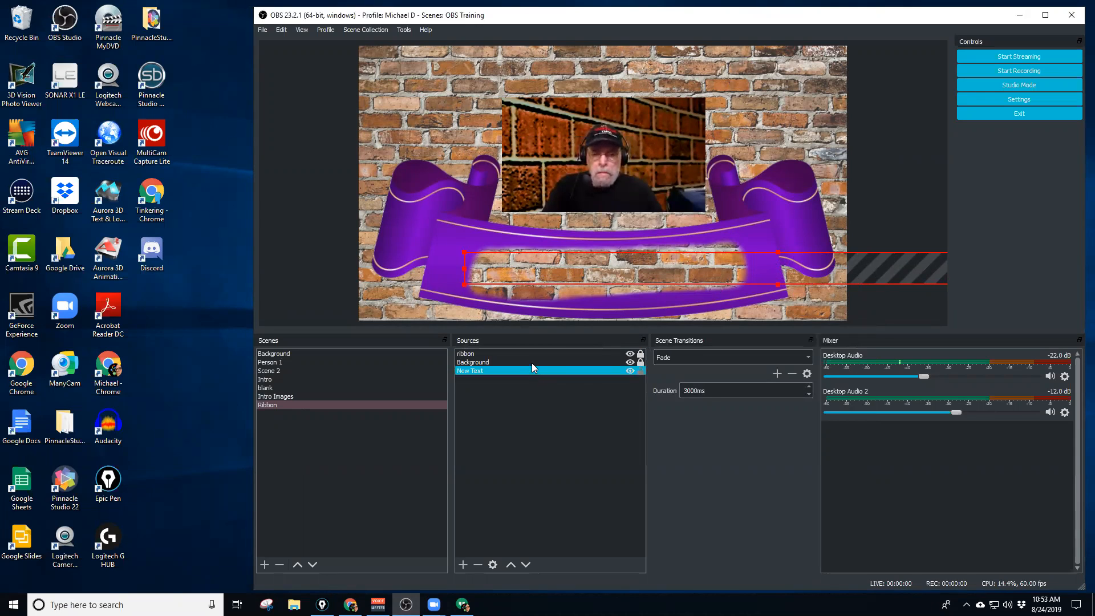
pyautogui.moveTo(531, 358); pyautogui.dragTo(533, 355)
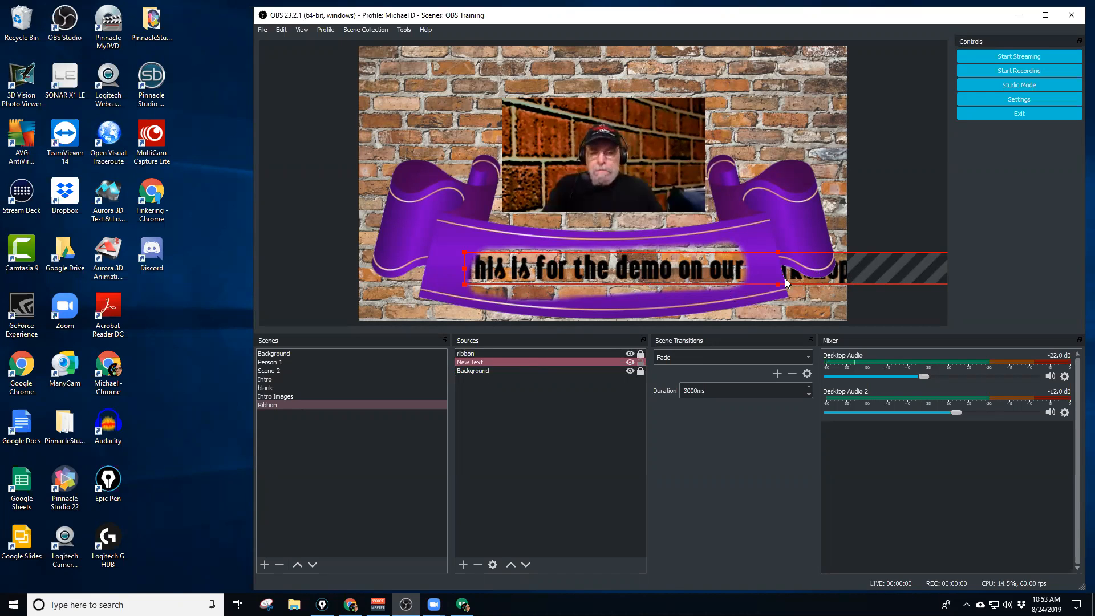
# Crop the right end of New Text to just past the ribbon opening's right edge and align the cropped text behind the opening.
pyautogui.moveTo(823, 272); pyautogui.dragTo(505, 270)
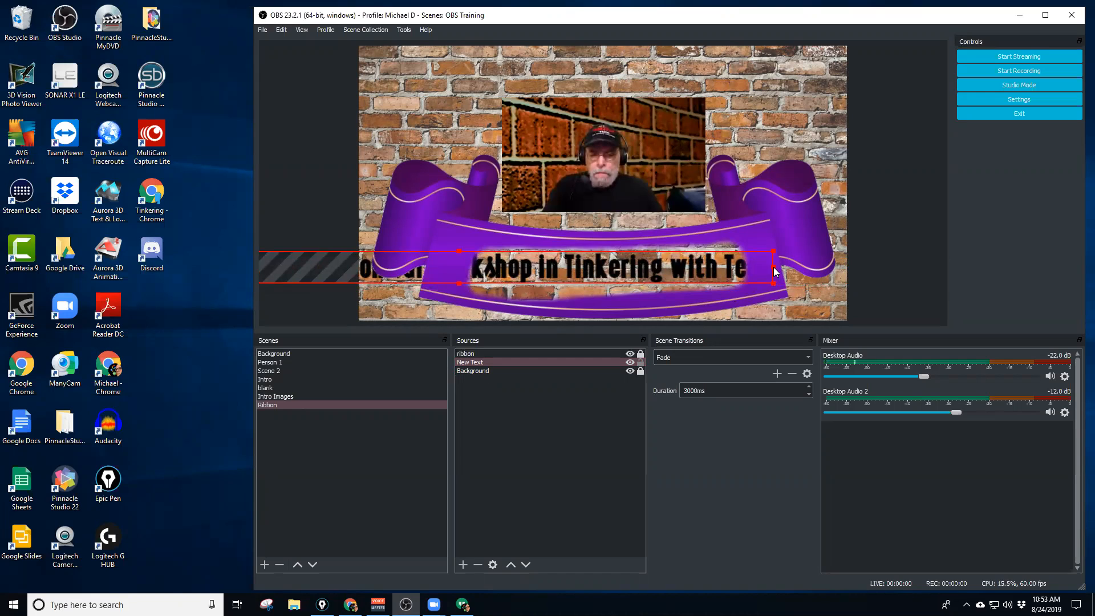
pyautogui.moveTo(775, 272)
pyautogui.mouseDown()
pyautogui.moveTo(491, 277)
pyautogui.moveTo(770, 274)
pyautogui.mouseUp()
pyautogui.press('alt')
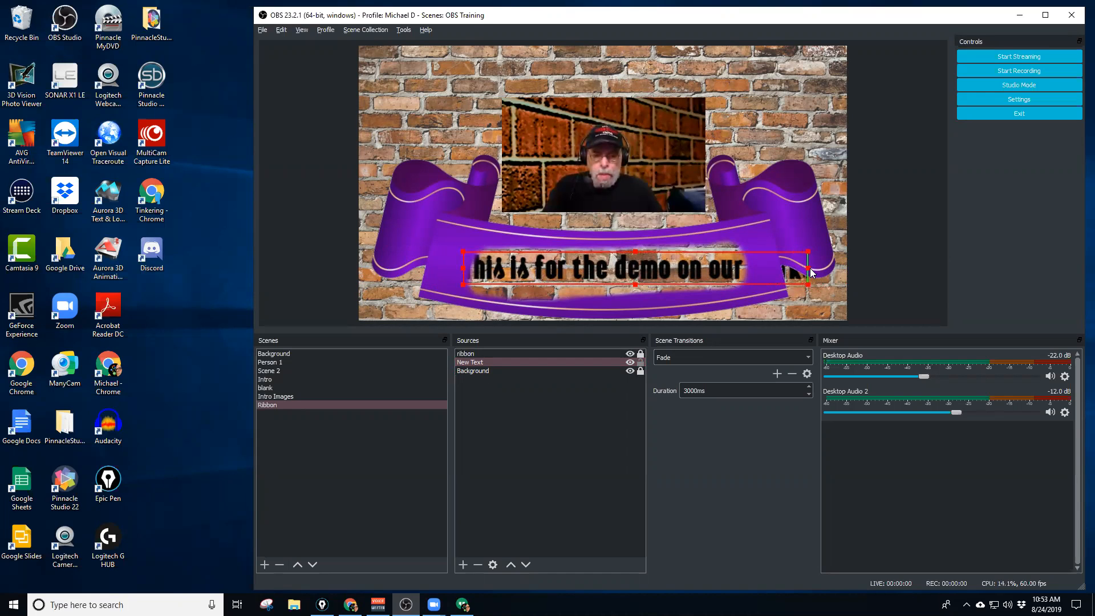
pyautogui.moveTo(812, 273); pyautogui.dragTo(755, 271)
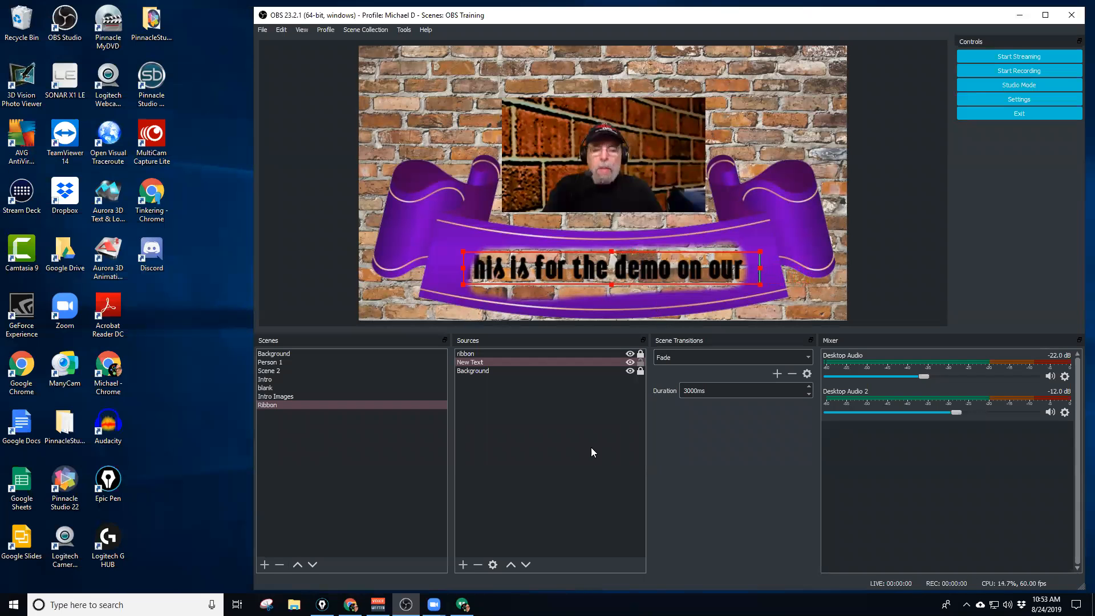
pyautogui.click(555, 454)
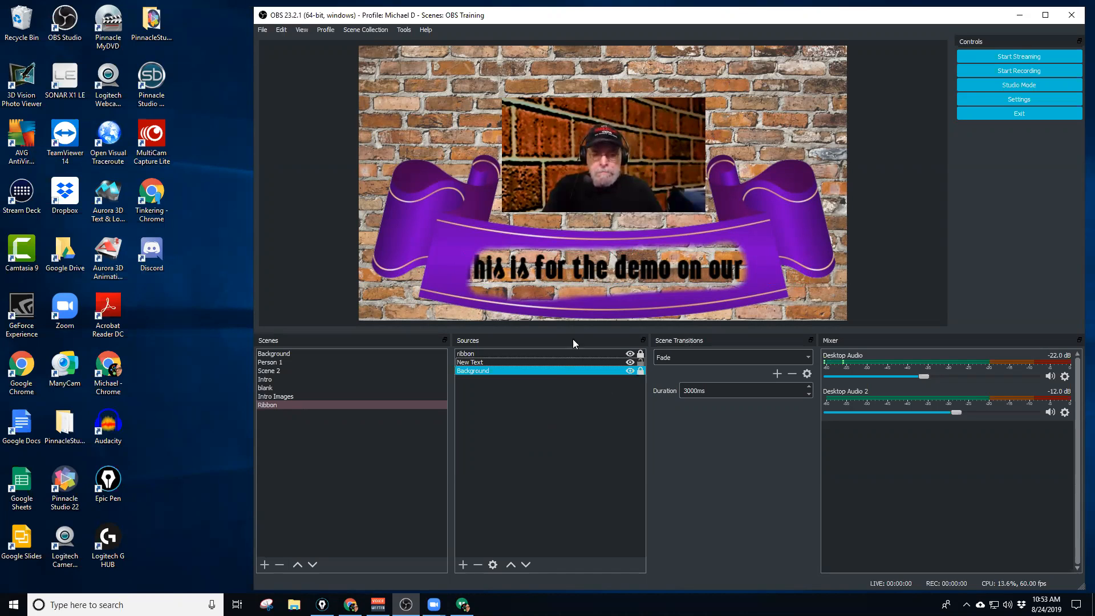
pyautogui.moveTo(558, 270); pyautogui.dragTo(563, 272)
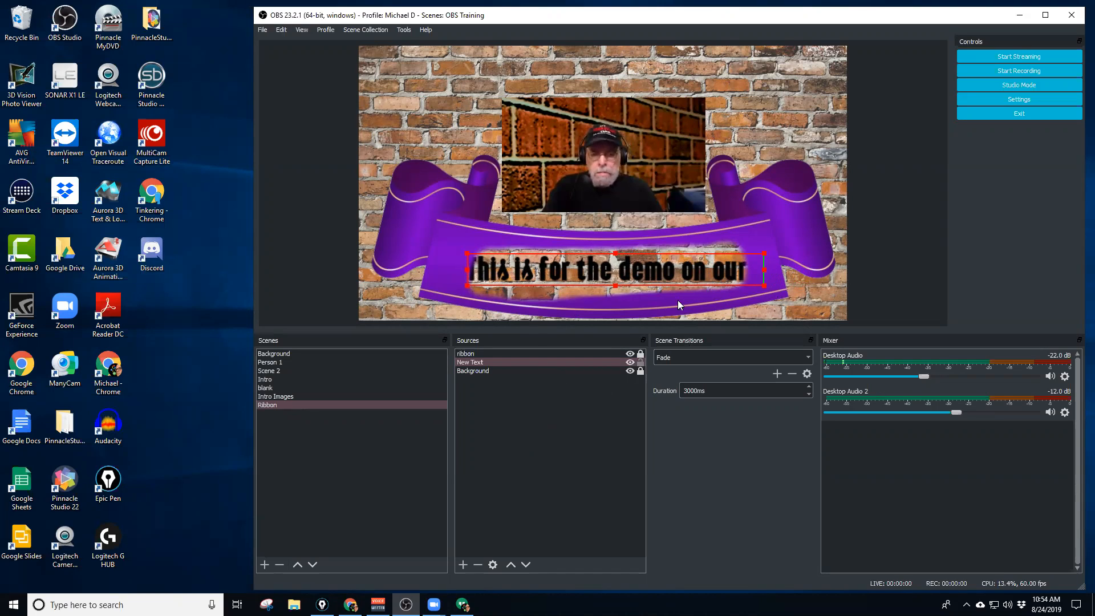
# Add a Scroll filter to the New Text source and move the filter window aside.
pyautogui.rightClick(536, 361)
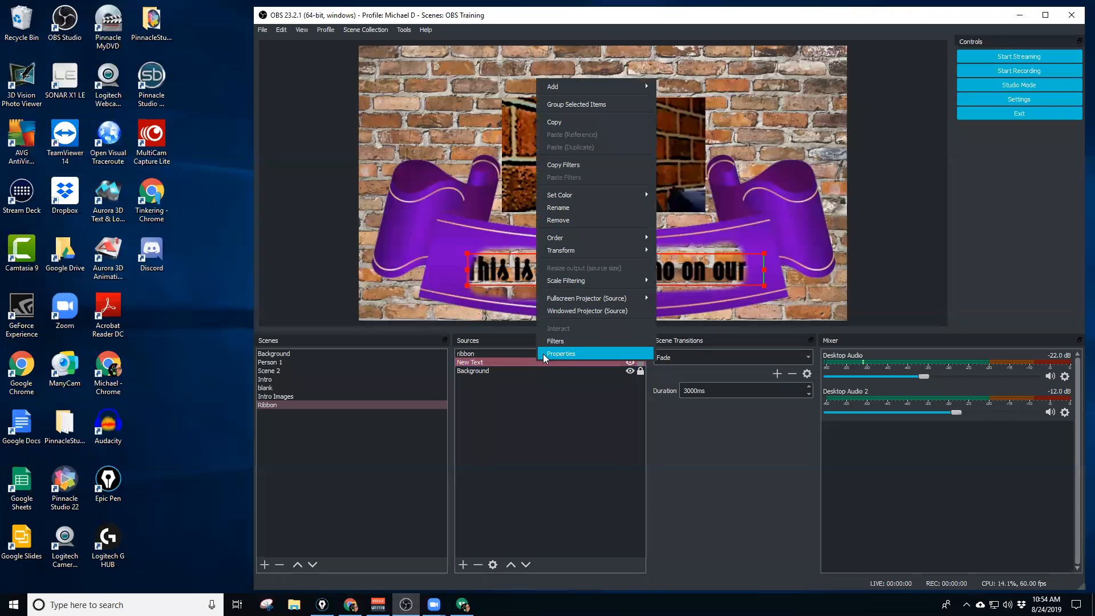
pyautogui.click(573, 348)
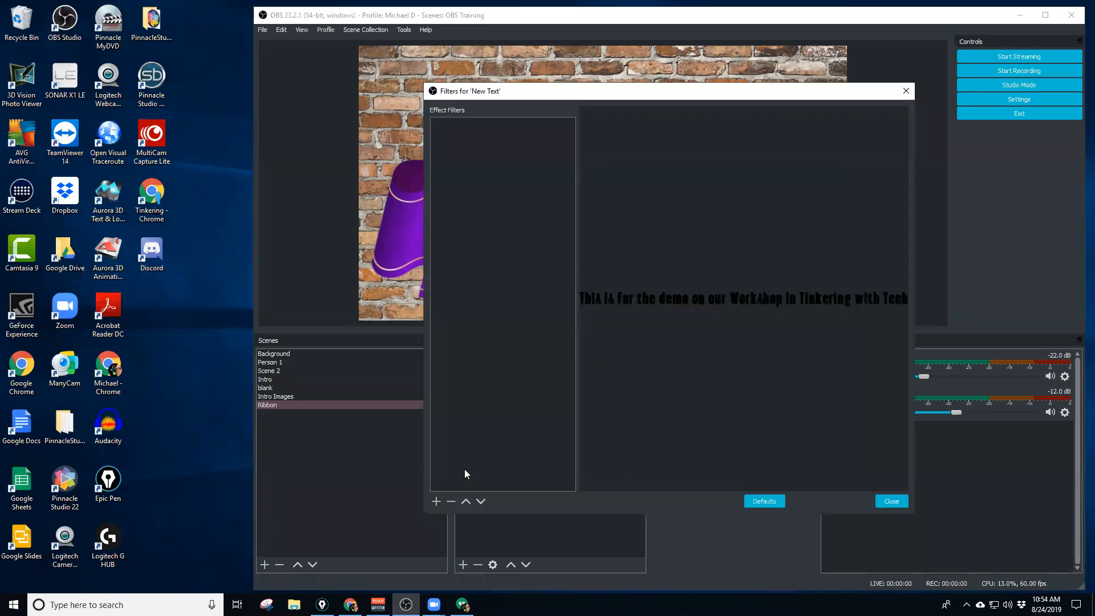
pyautogui.click(436, 500)
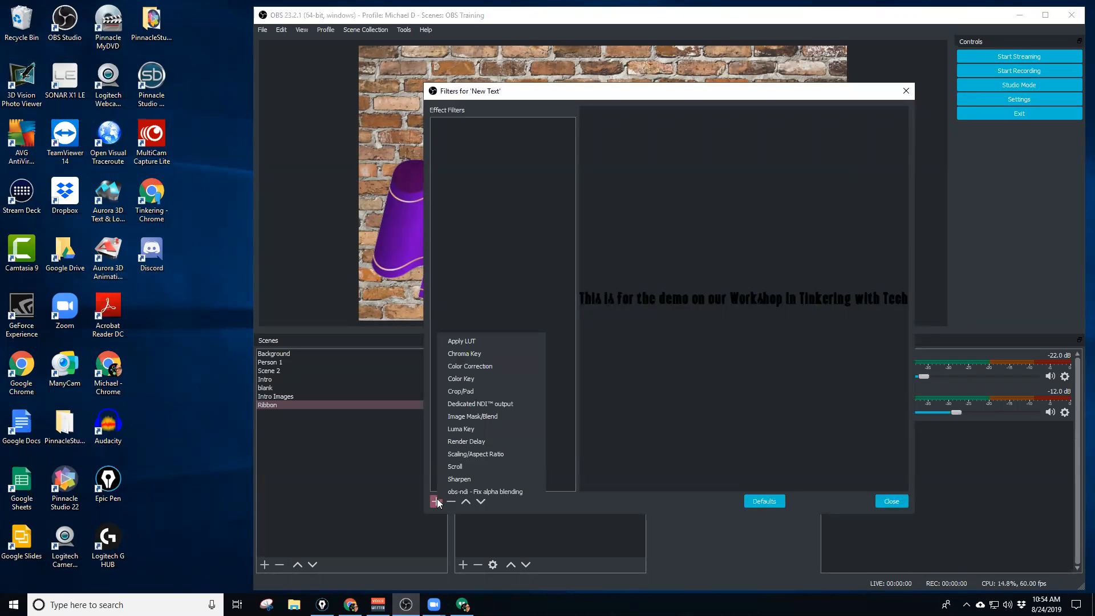
pyautogui.click(507, 469)
pyautogui.click(650, 323)
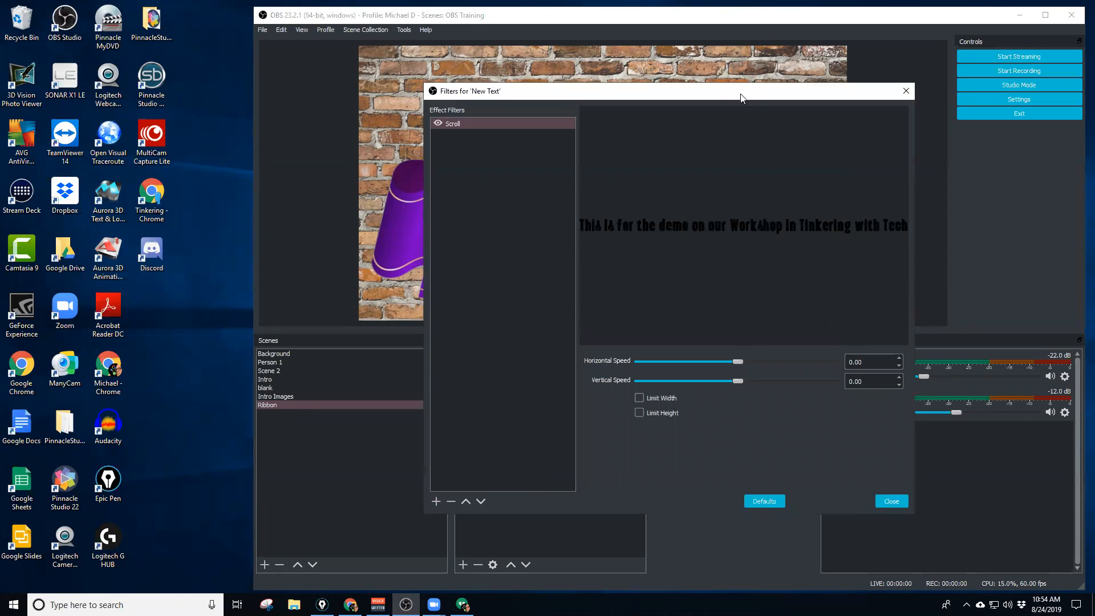
pyautogui.moveTo(573, 85); pyautogui.dragTo(415, 77)
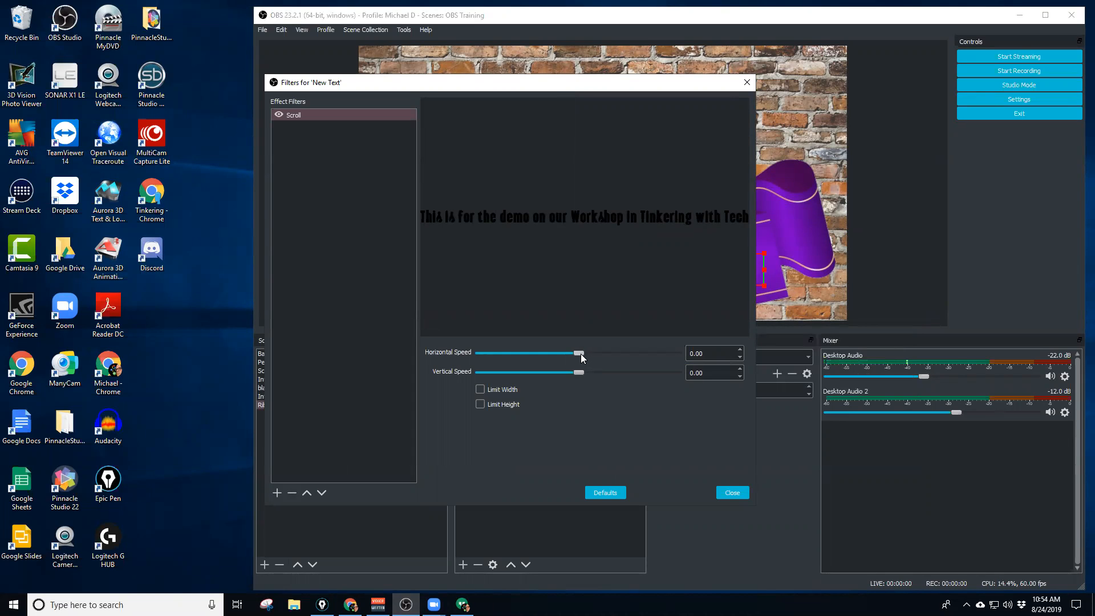
# Try out horizontal speeds for the Scroll filter, including -7, 10, 74 and 7.
pyautogui.moveTo(580, 354); pyautogui.dragTo(580, 354)
pyautogui.scroll(-1, 580, 354)
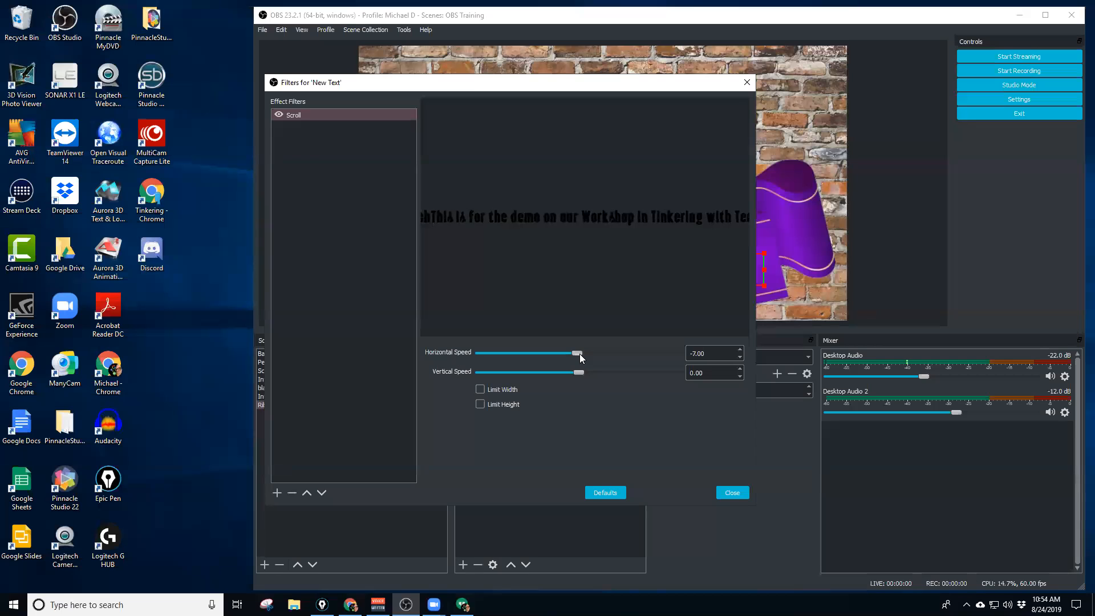
pyautogui.moveTo(580, 353); pyautogui.dragTo(583, 353)
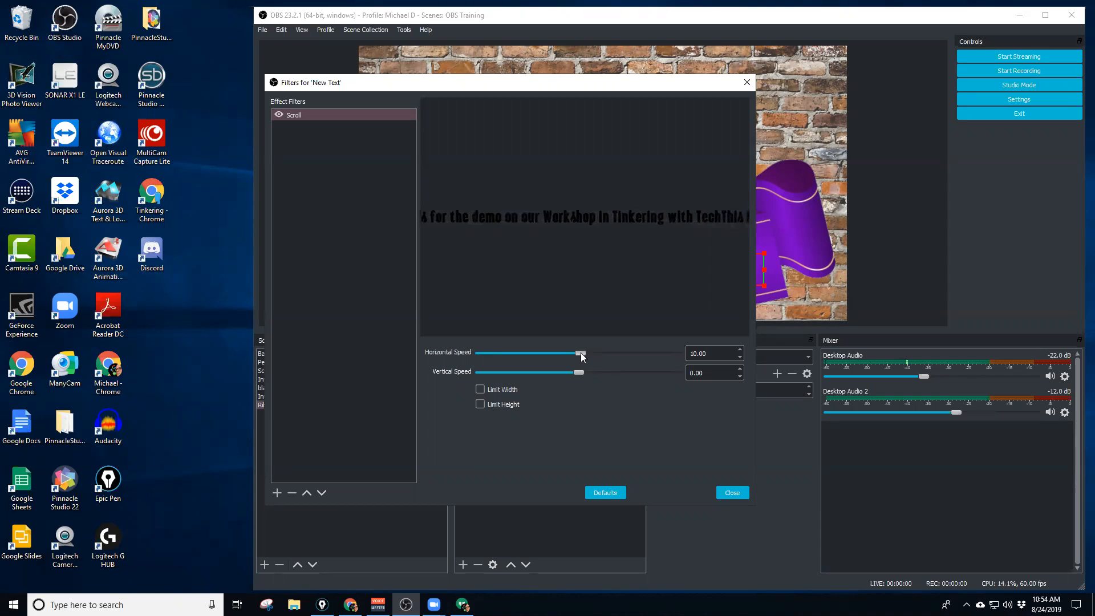
pyautogui.moveTo(586, 353); pyautogui.dragTo(592, 353)
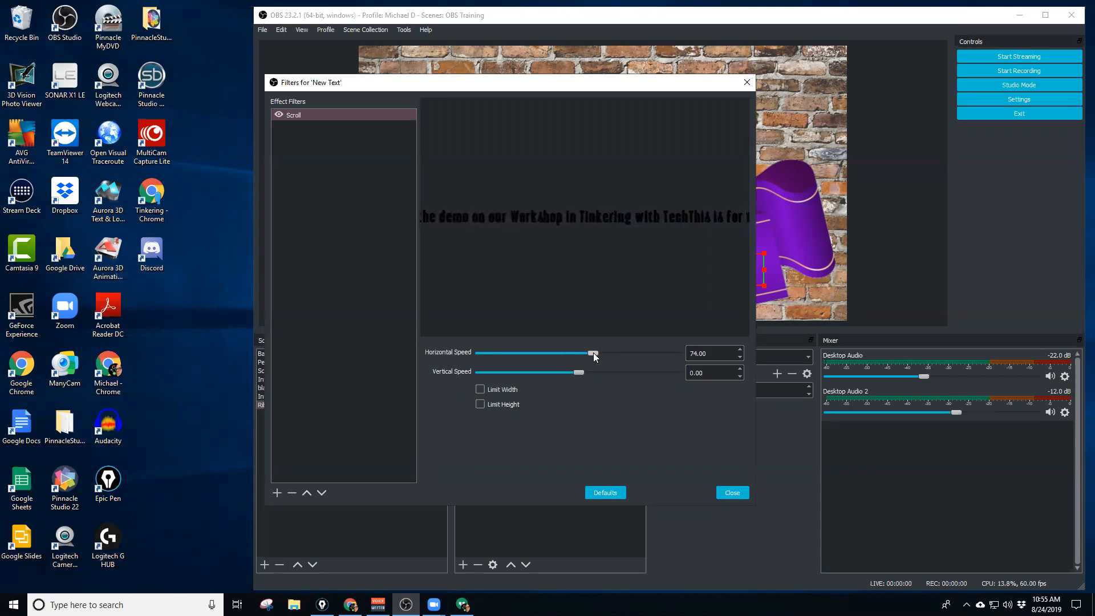
pyautogui.moveTo(593, 352); pyautogui.dragTo(579, 352)
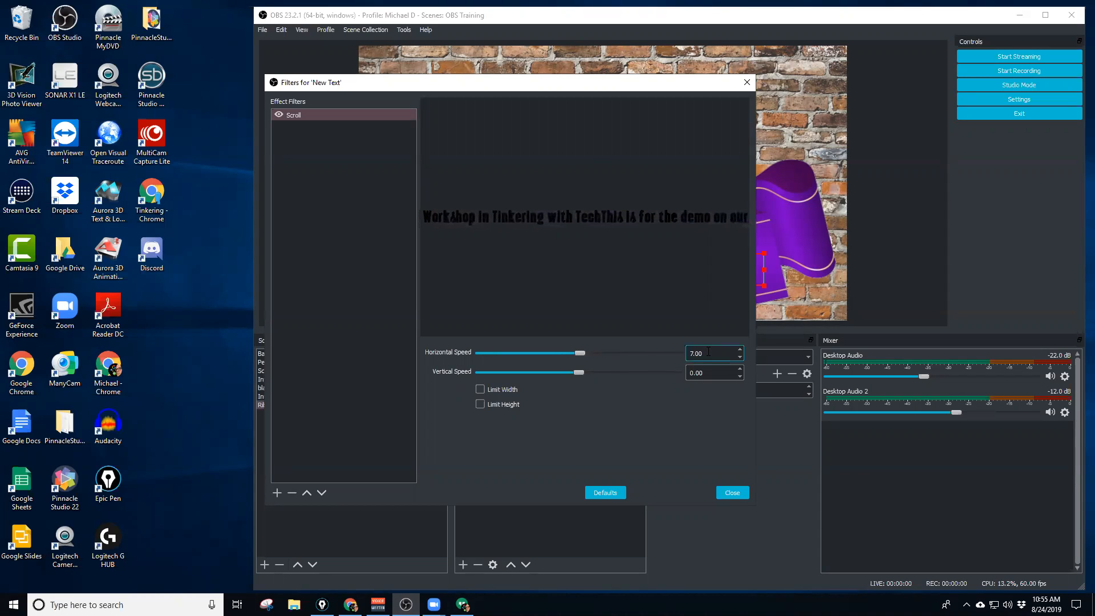
# Set the Scroll filter's horizontal speed to 10 and raise it to 54.
pyautogui.doubleClick(691, 353)
pyautogui.write('10')
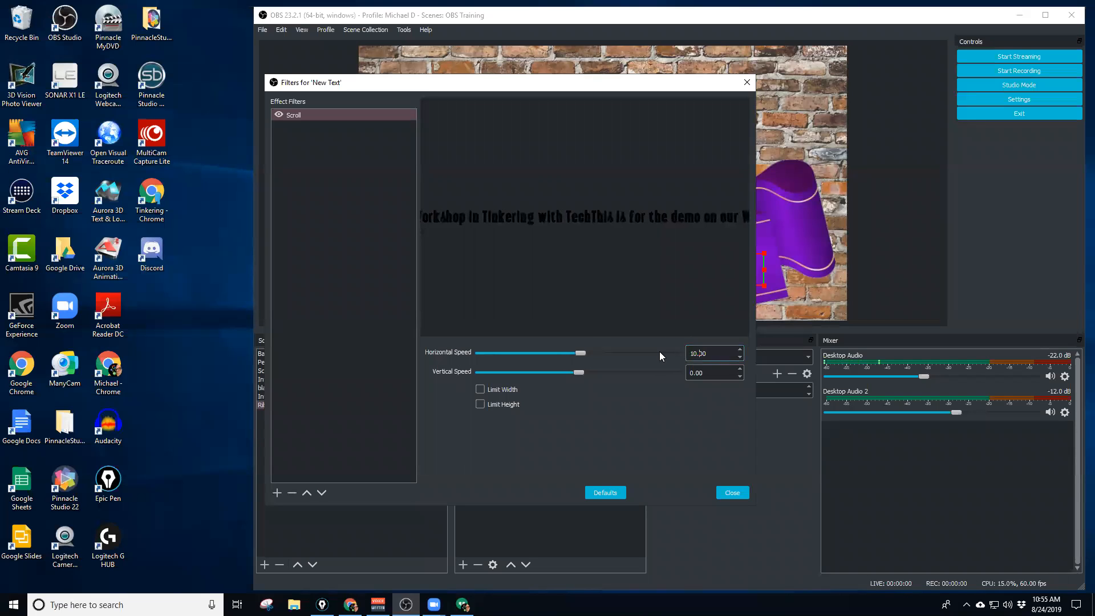
pyautogui.click(713, 372)
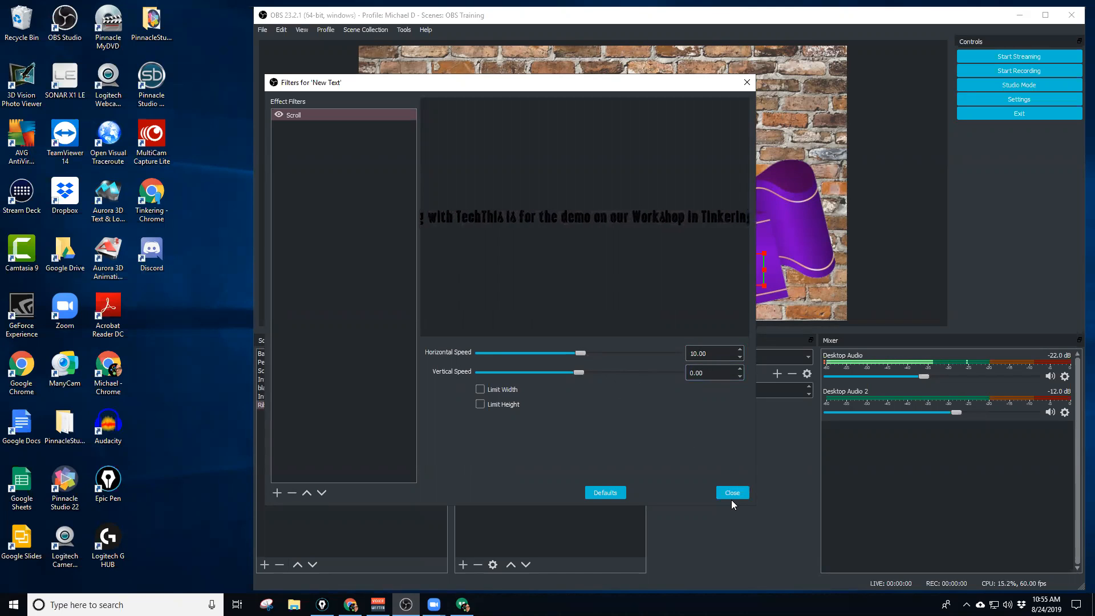
pyautogui.moveTo(580, 353); pyautogui.dragTo(589, 353)
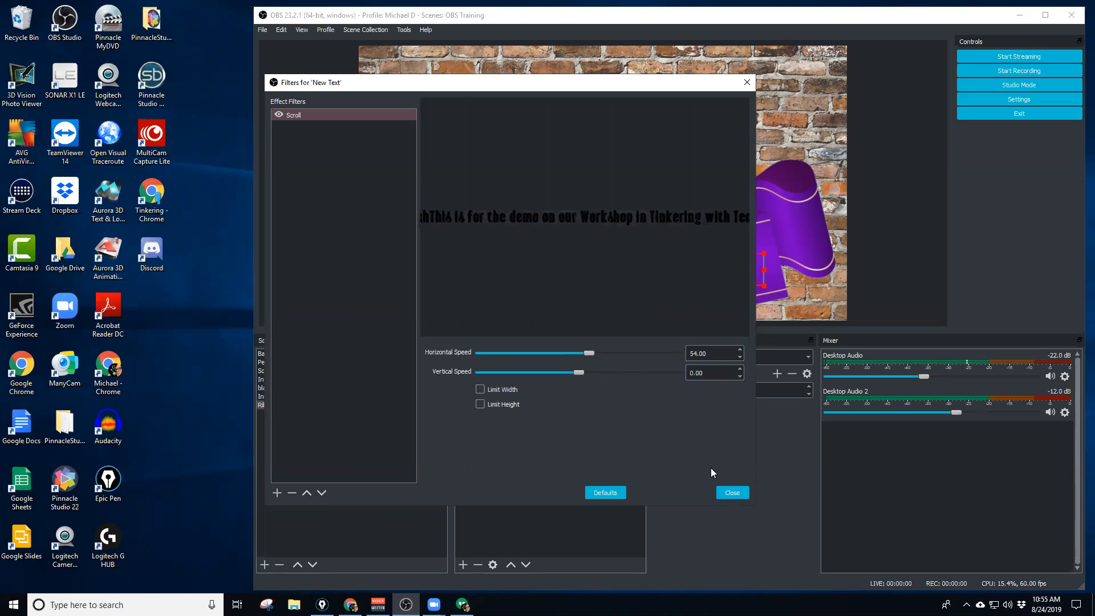
# Close the New Text filters and add blank spaces after "Tech" in its text to separate the scrolling repeats.
pyautogui.press('Escape')
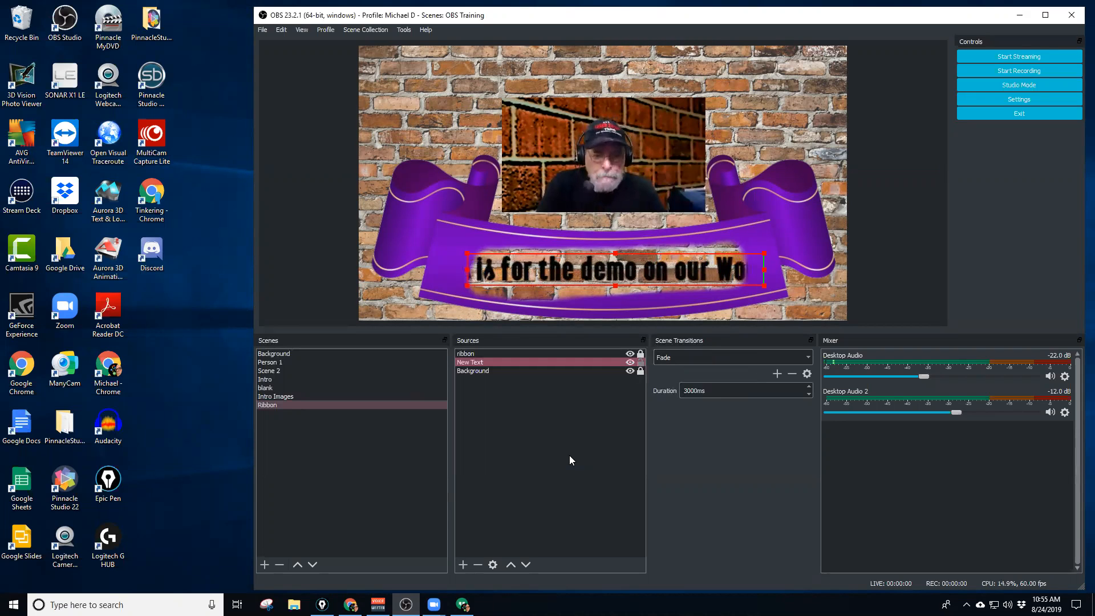
pyautogui.click(518, 364)
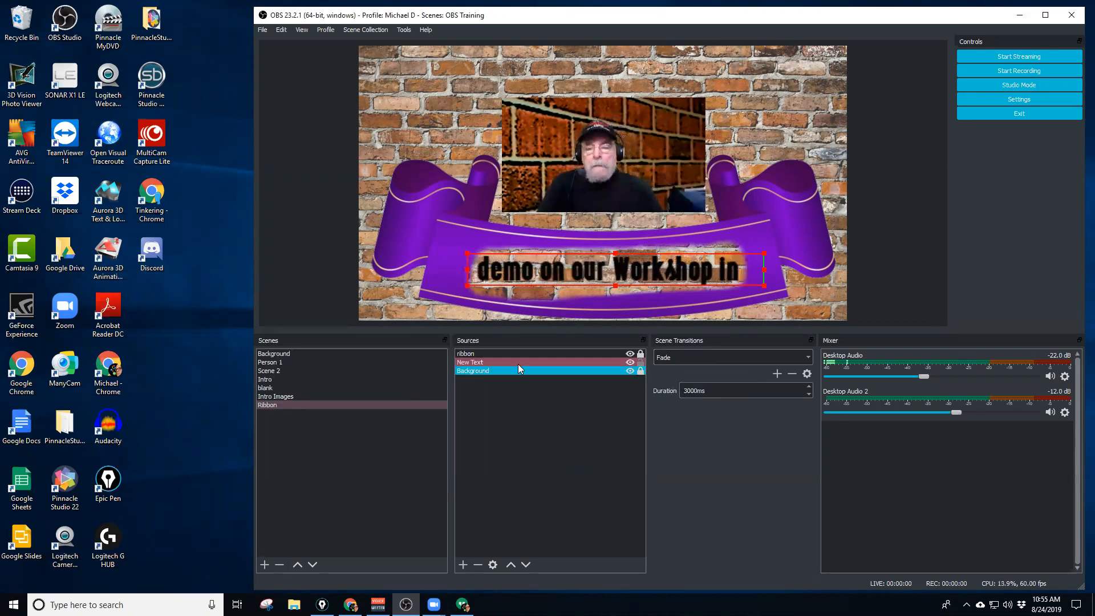
pyautogui.rightClick(518, 364)
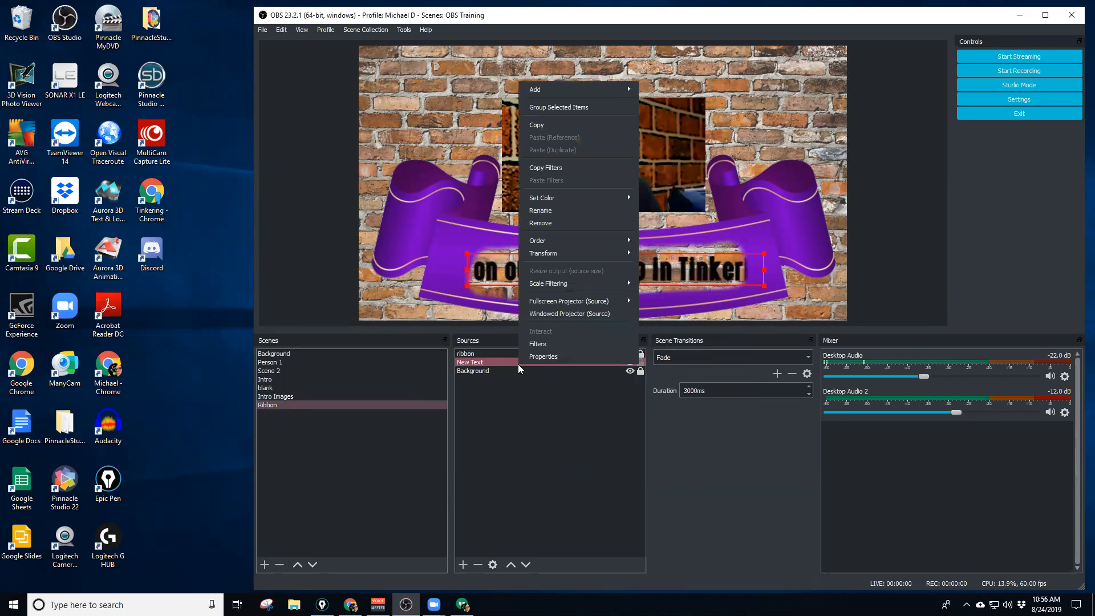
pyautogui.click(546, 357)
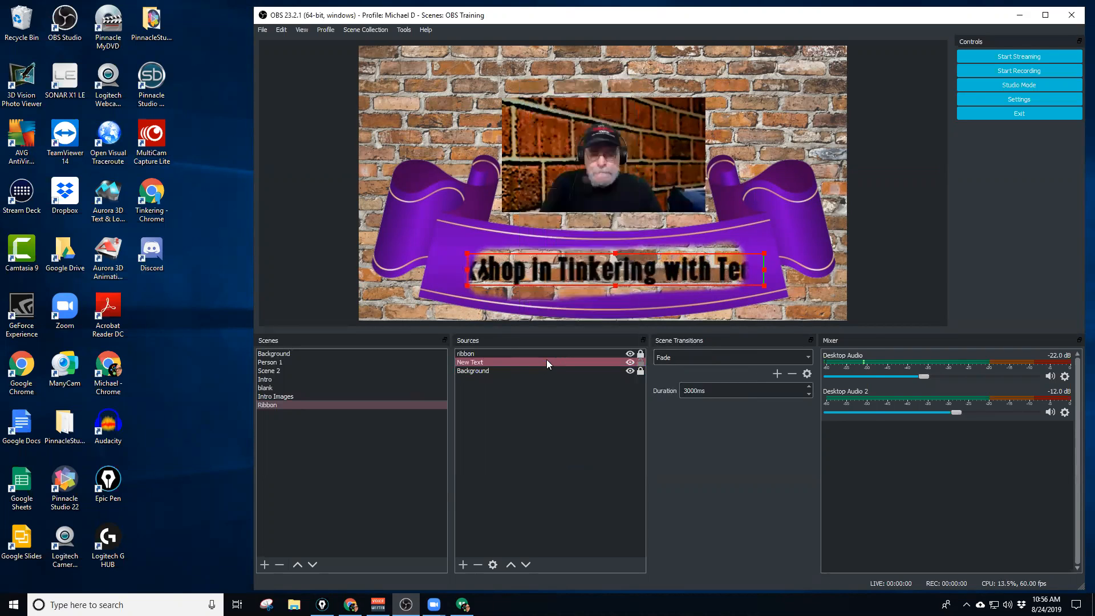
pyautogui.click(671, 388)
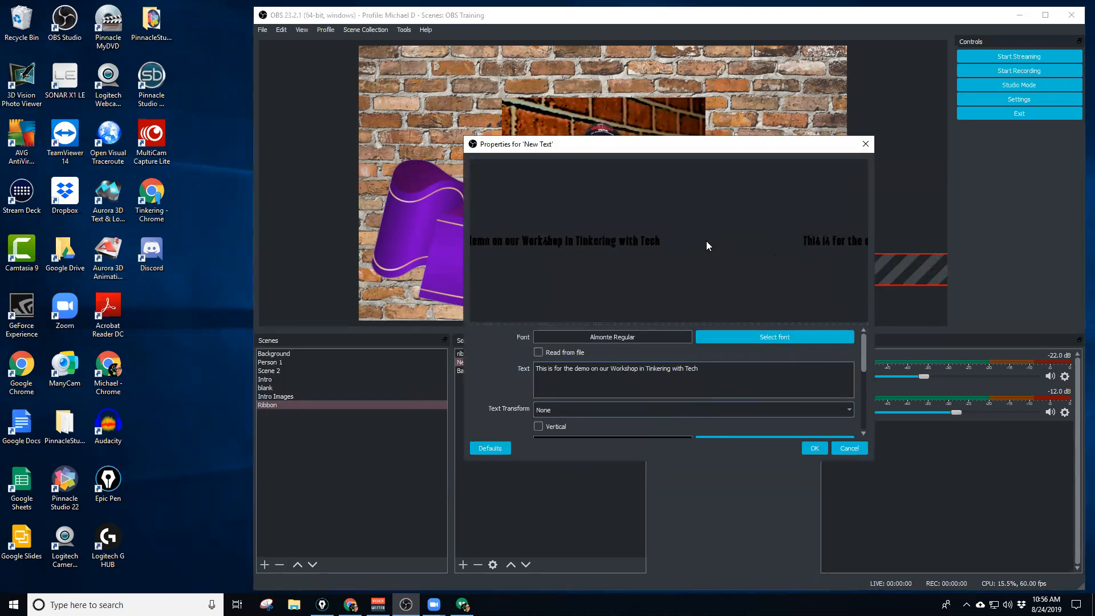
pyautogui.click(819, 446)
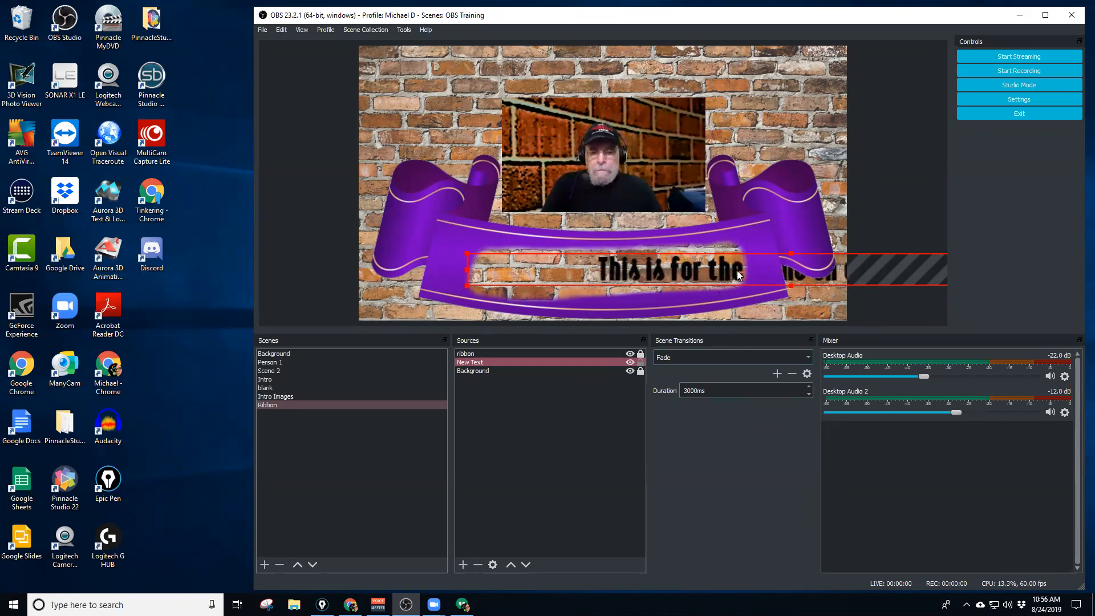
# Resize New Text, crop its right end and move it so it starts at the ribbon opening's left edge.
pyautogui.moveTo(737, 270); pyautogui.dragTo(406, 261)
pyautogui.moveTo(809, 265); pyautogui.dragTo(747, 263)
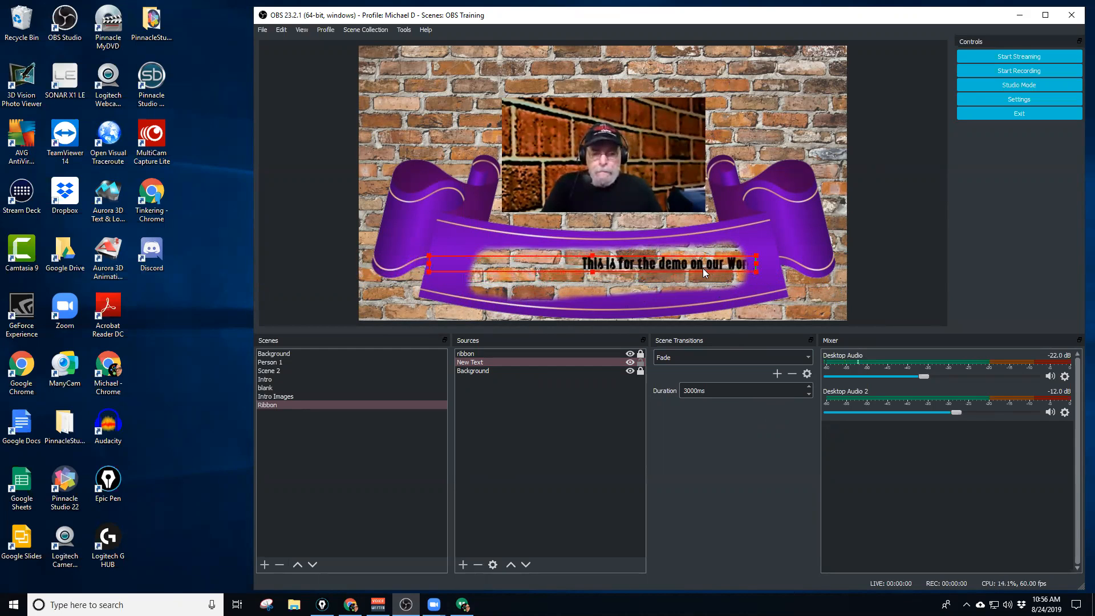
pyautogui.moveTo(756, 272); pyautogui.dragTo(550, 281)
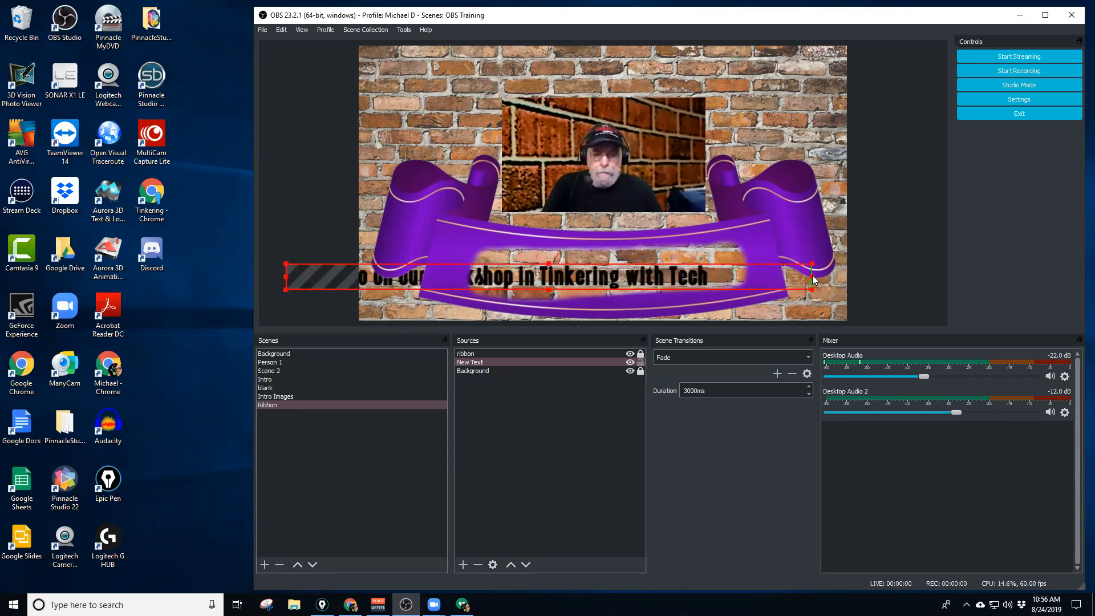
pyautogui.moveTo(811, 279); pyautogui.dragTo(754, 279)
pyautogui.moveTo(584, 277); pyautogui.dragTo(686, 270)
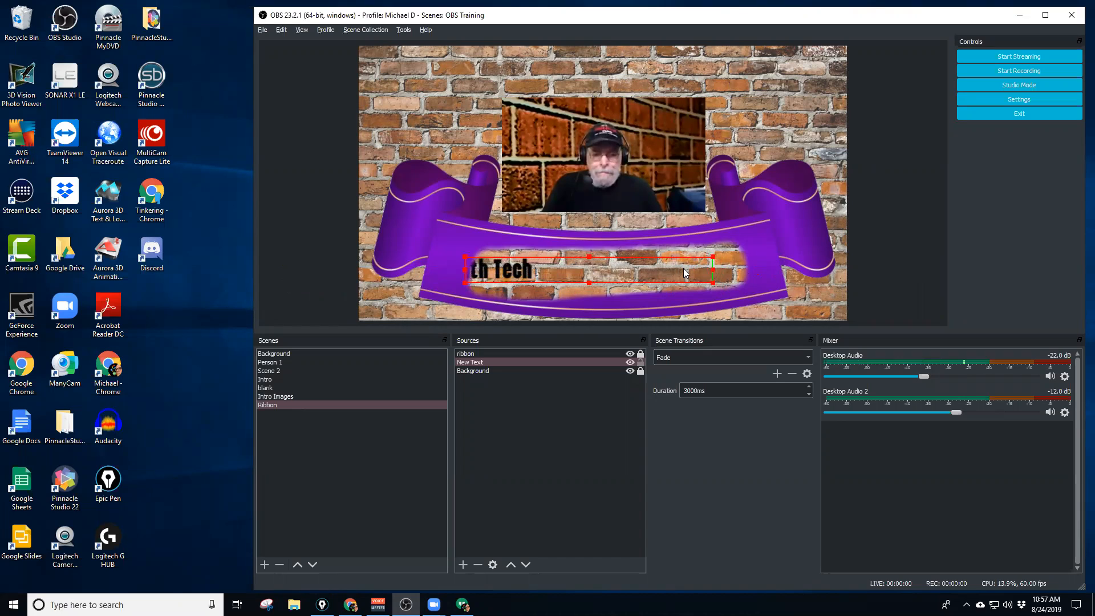
# Enlarge New Text to the ribbon opening's height, align it behind the opening and crop its right end just past the opening's edge.
pyautogui.moveTo(713, 270); pyautogui.dragTo(764, 249)
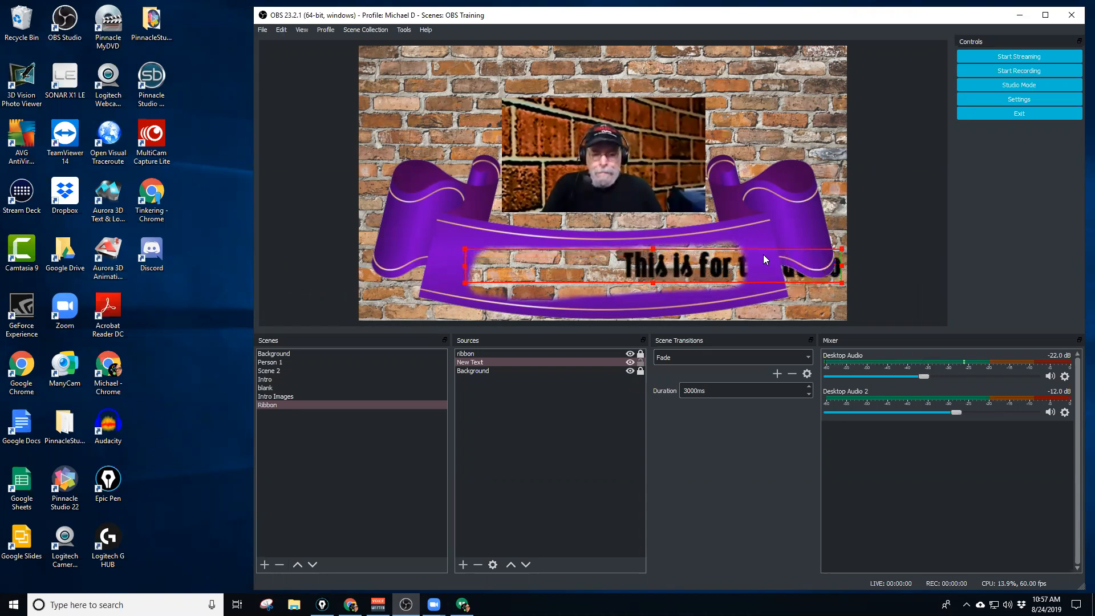
pyautogui.moveTo(754, 262); pyautogui.dragTo(746, 266)
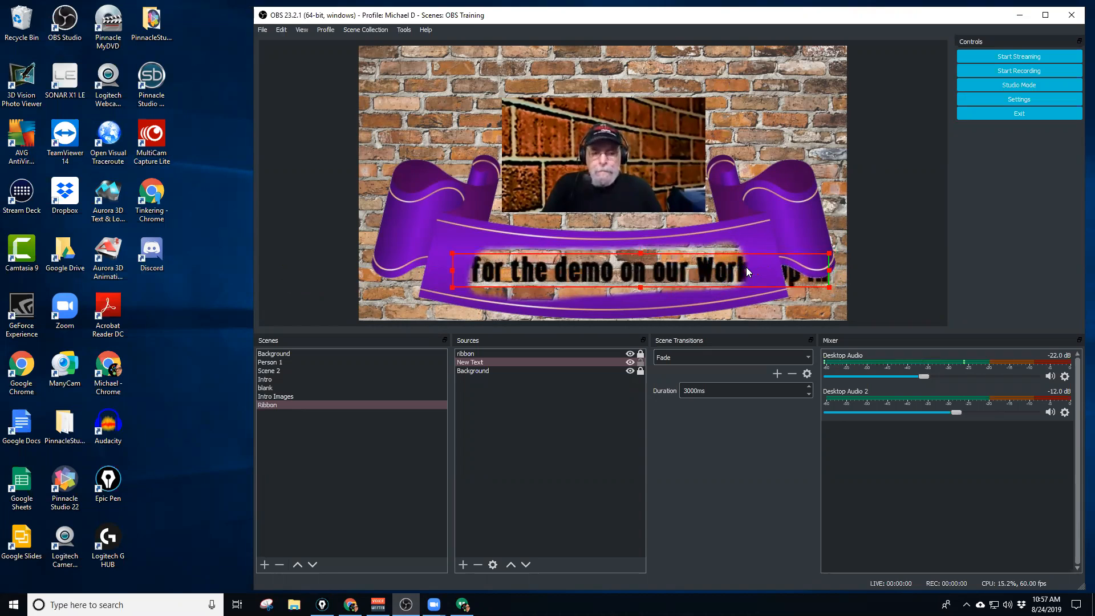
pyautogui.moveTo(829, 268); pyautogui.dragTo(810, 269)
pyautogui.moveTo(762, 295); pyautogui.dragTo(762, 300)
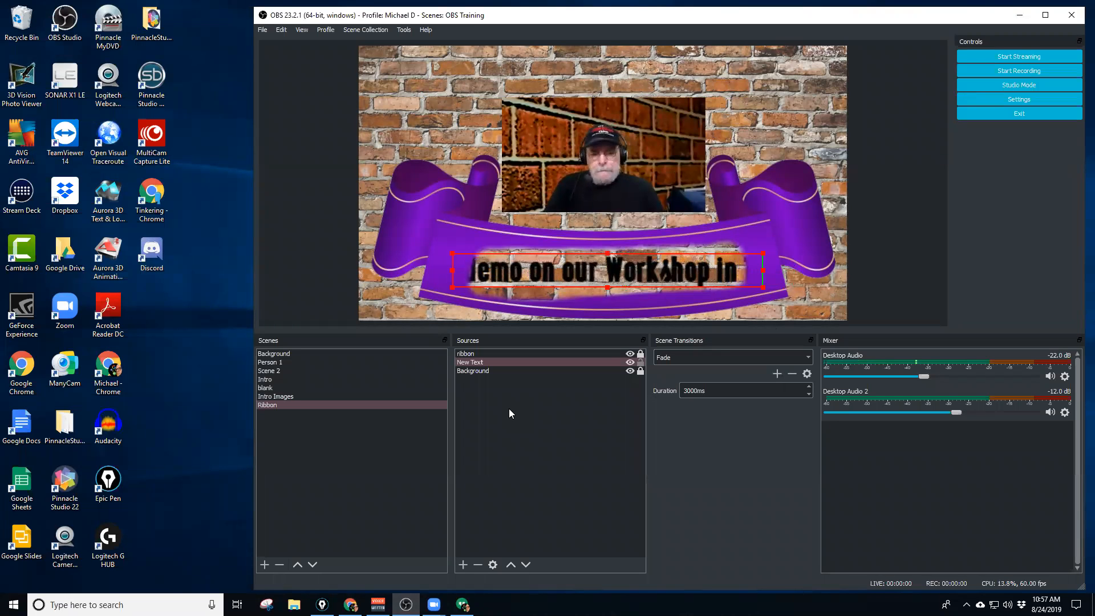
# Review the layers of the Ribbon scene by selecting the ribbon, New Text and Background sources in turn.
pyautogui.click(517, 354)
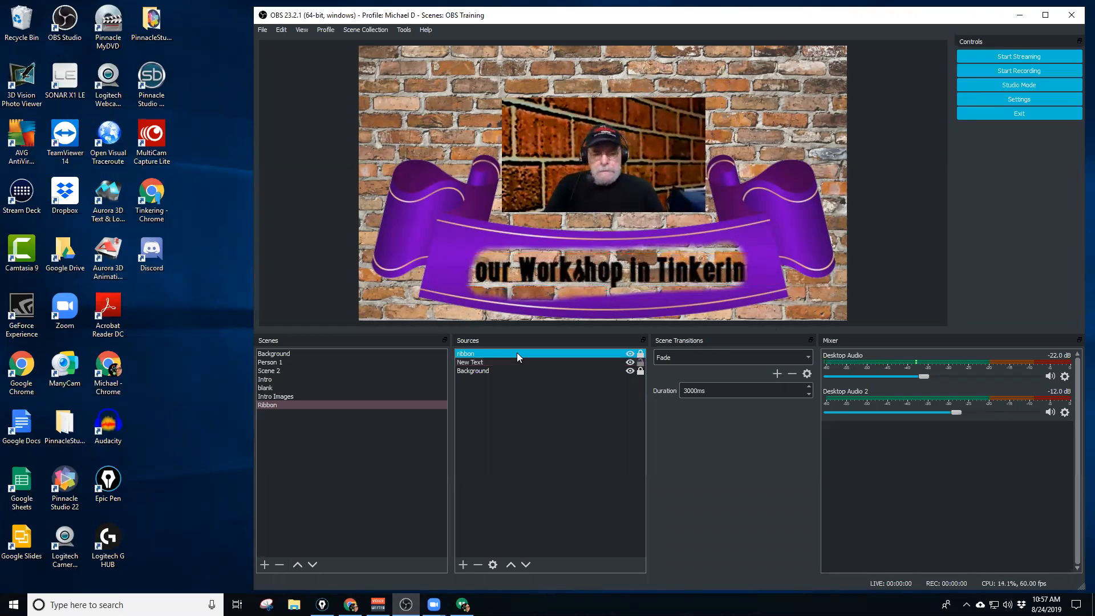
pyautogui.click(495, 362)
pyautogui.click(510, 373)
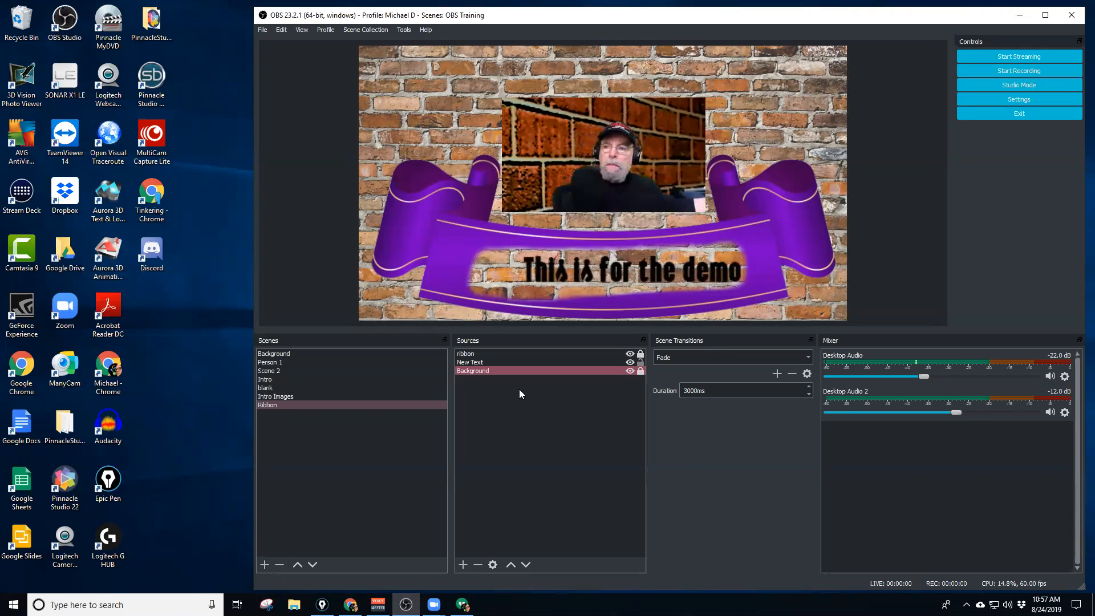
# Examine the Intro 2 slideshow's timing, loop and image file properties in the Intro Images scene and close them without changes.
pyautogui.click(318, 396)
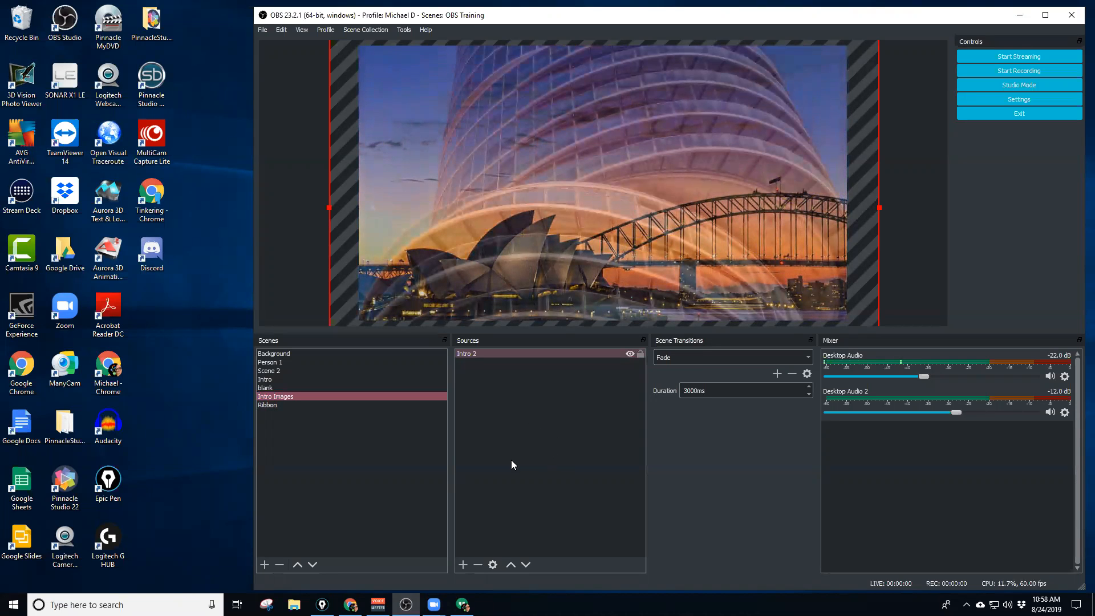
pyautogui.click(496, 354)
pyautogui.rightClick(496, 351)
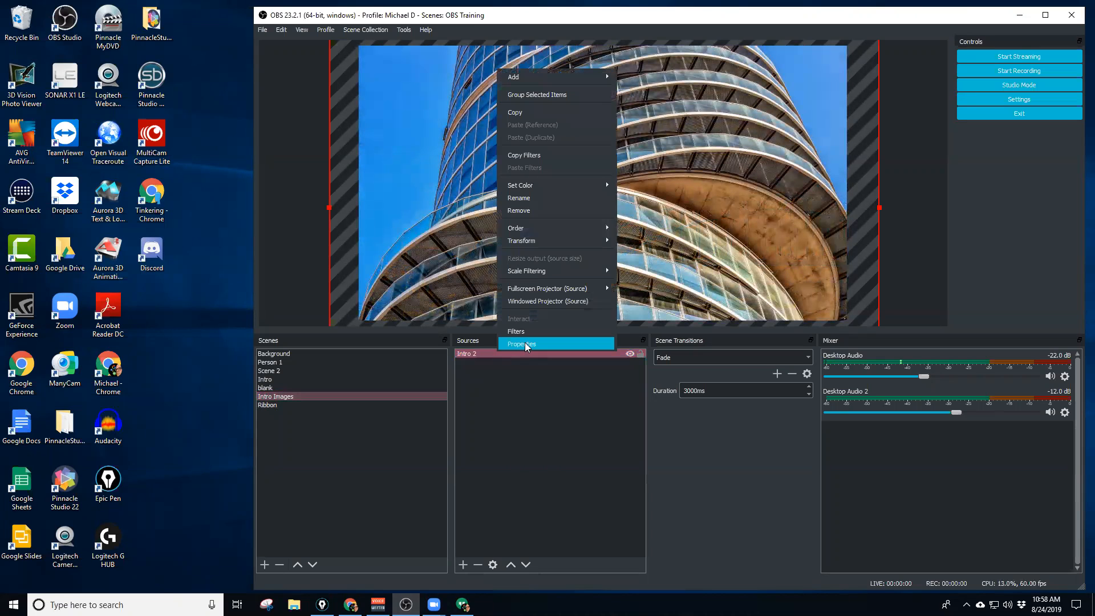
pyautogui.click(525, 343)
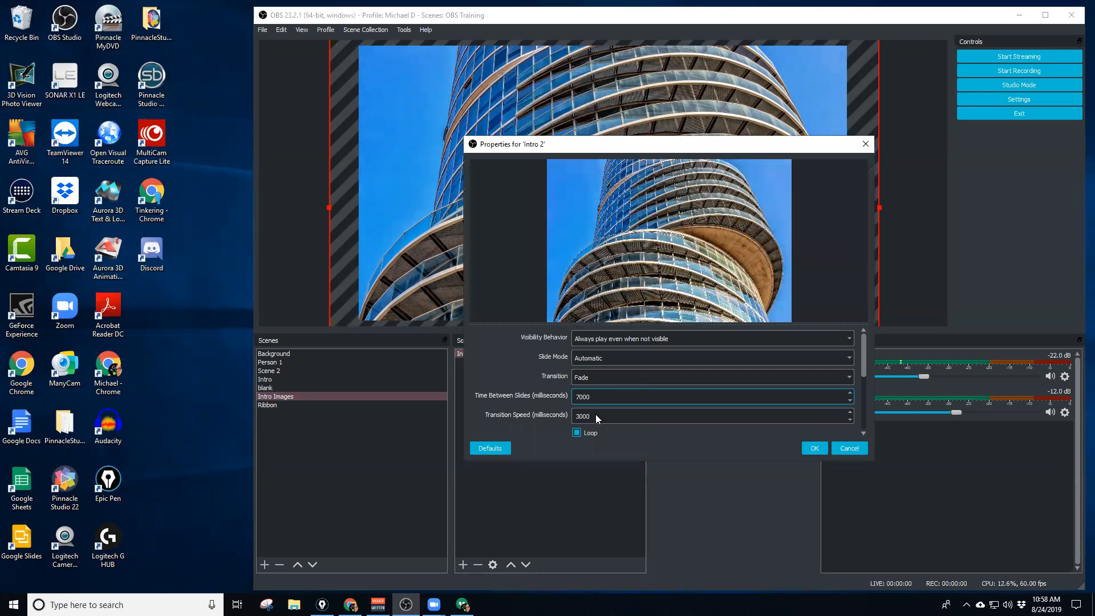
pyautogui.scroll(-3, 593, 415)
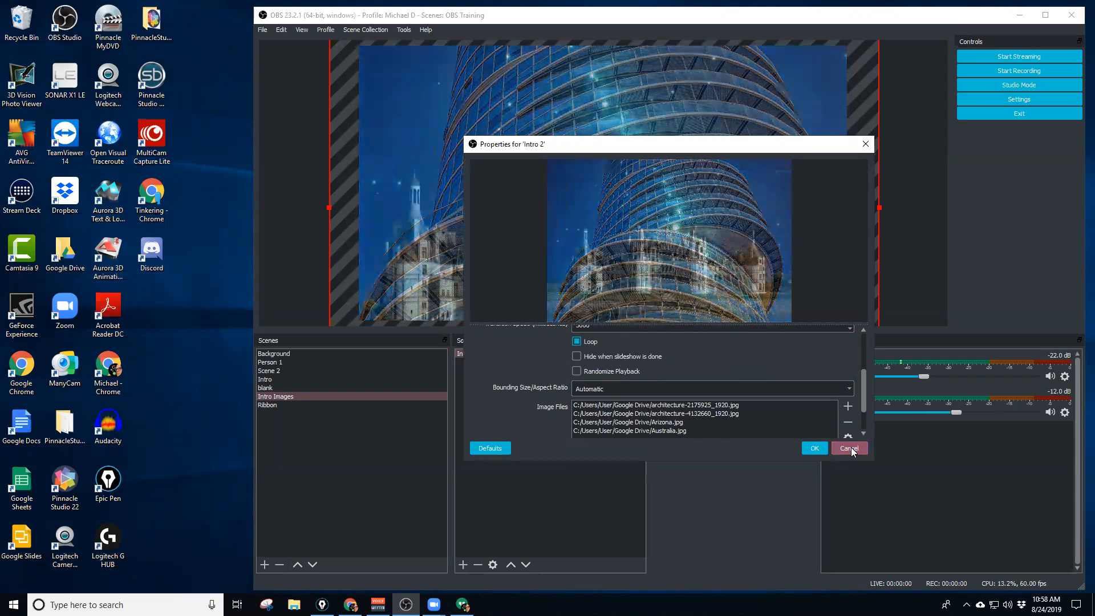
pyautogui.click(851, 448)
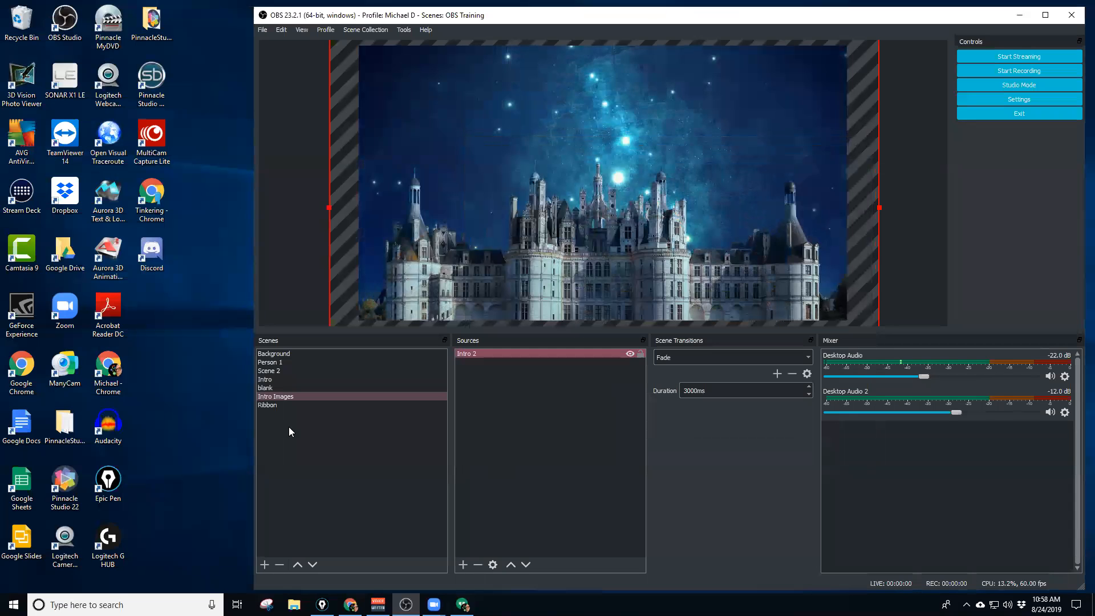
pyautogui.click(299, 406)
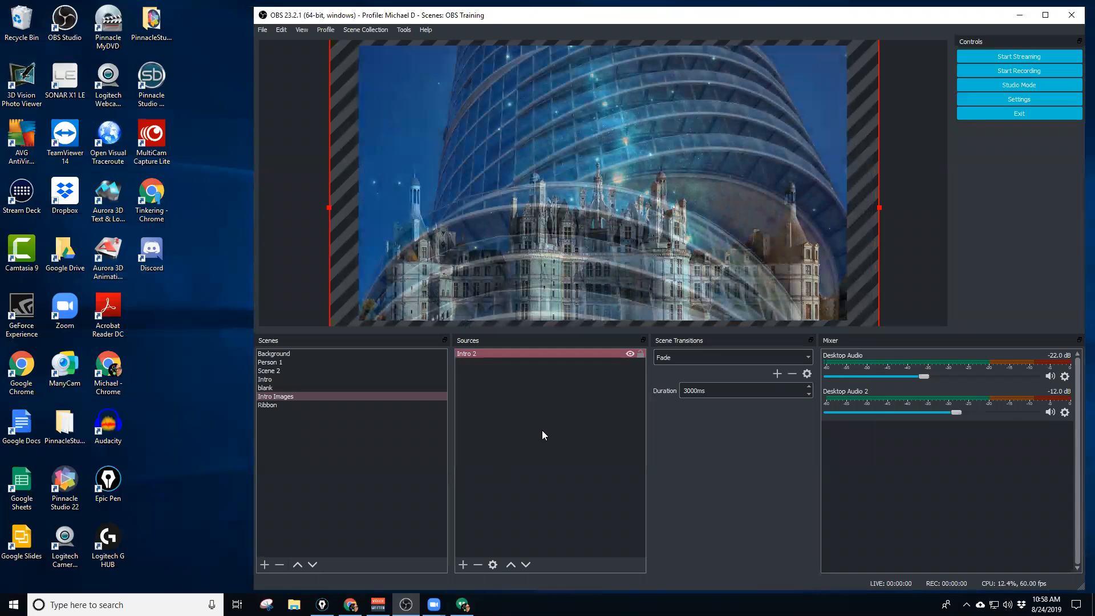